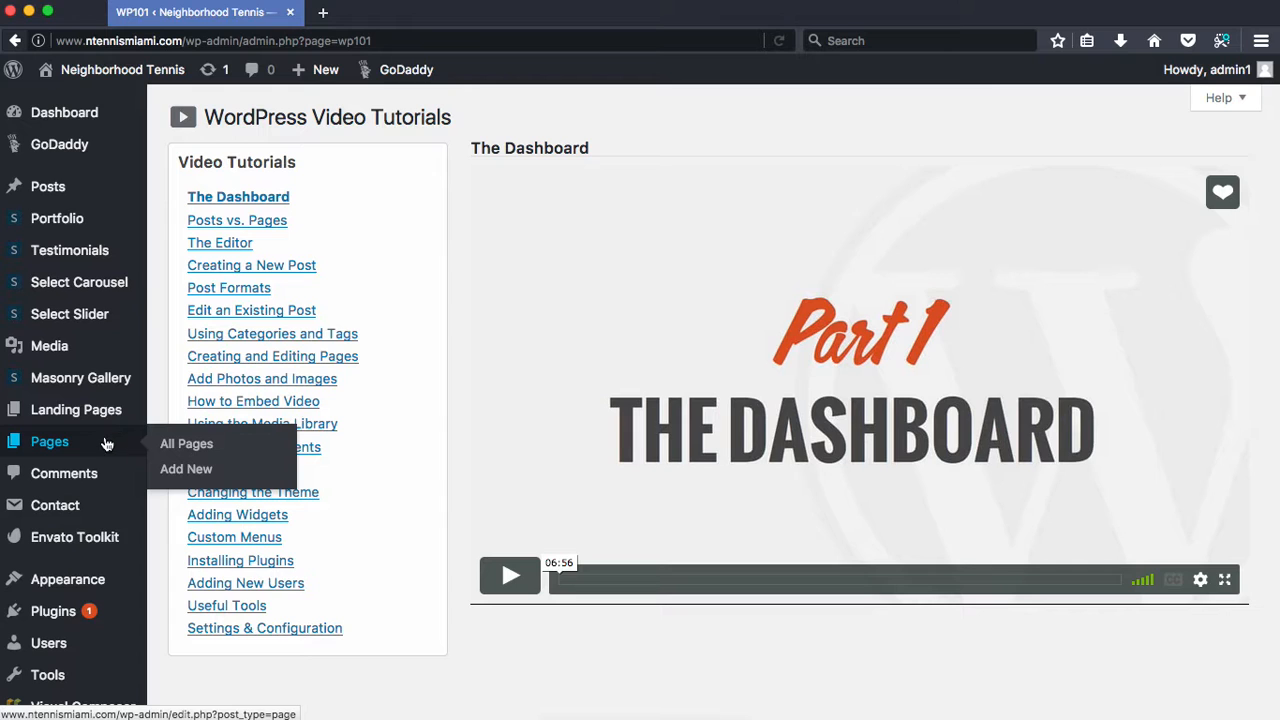
Open the Contact Forms list and open "Coconut Grove Elementary Registration - partial backup" in a new browser tab
{"action": "left_click", "coordinate": [99, 505]}
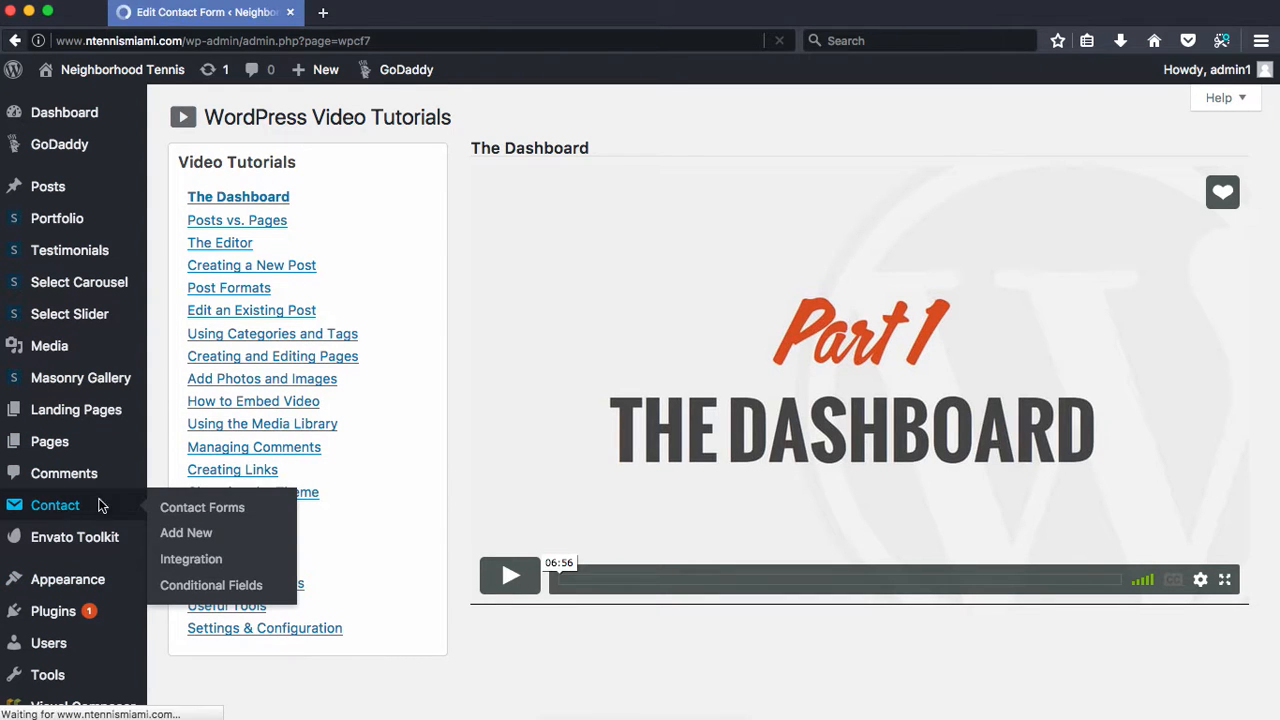
{"action": "scroll", "coordinate": [562, 420], "scroll_direction": "down", "scroll_amount": 2}
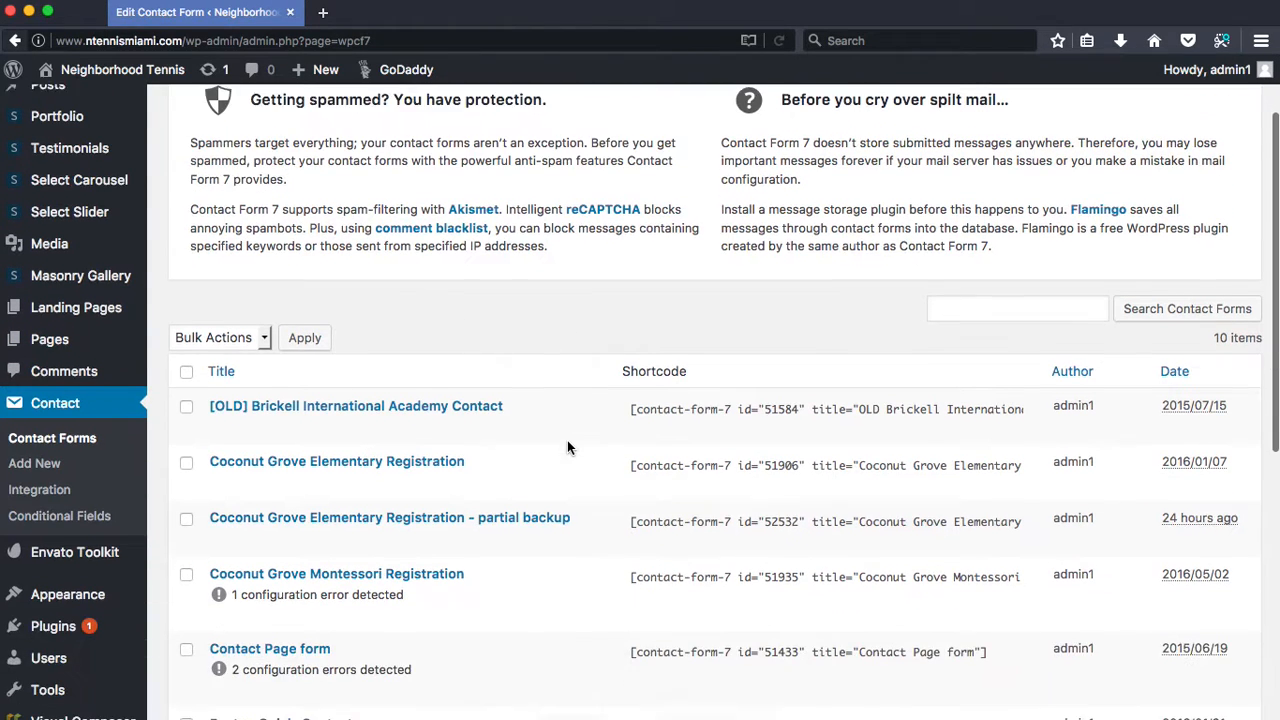
{"action": "scroll", "coordinate": [634, 257], "scroll_direction": "up", "scroll_amount": 2}
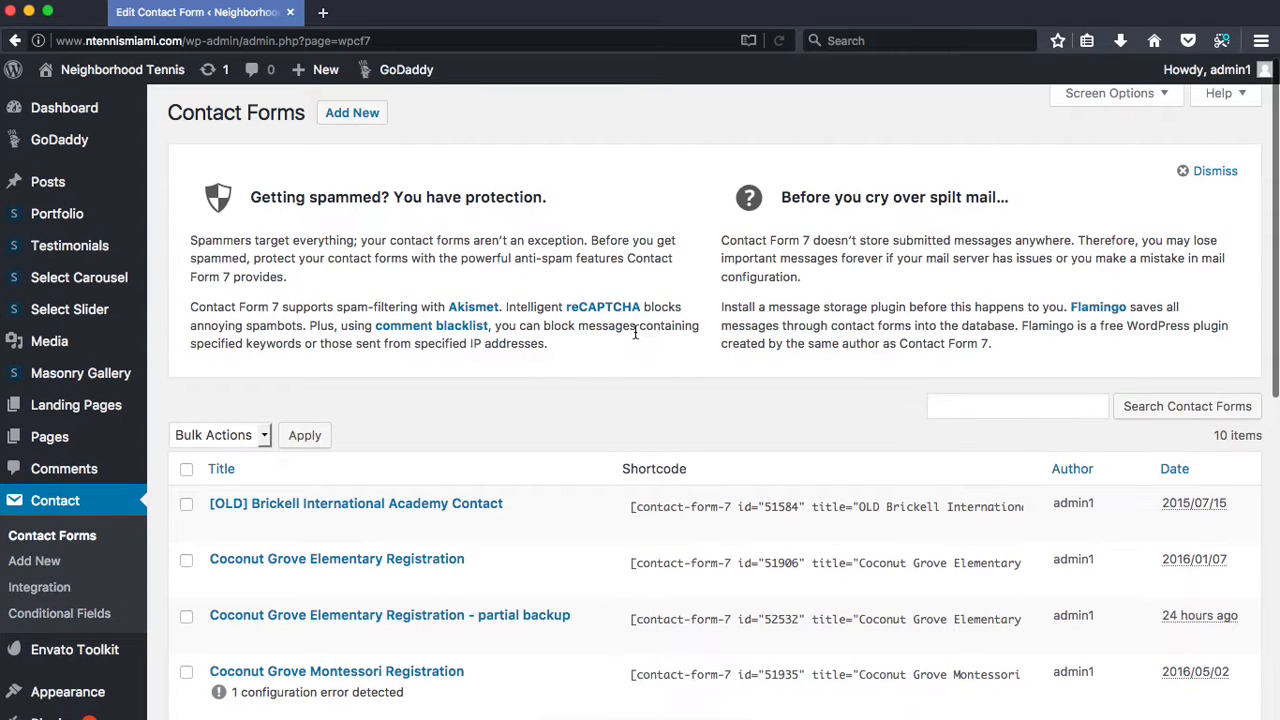
{"action": "scroll", "coordinate": [634, 333], "scroll_direction": "down", "scroll_amount": 2}
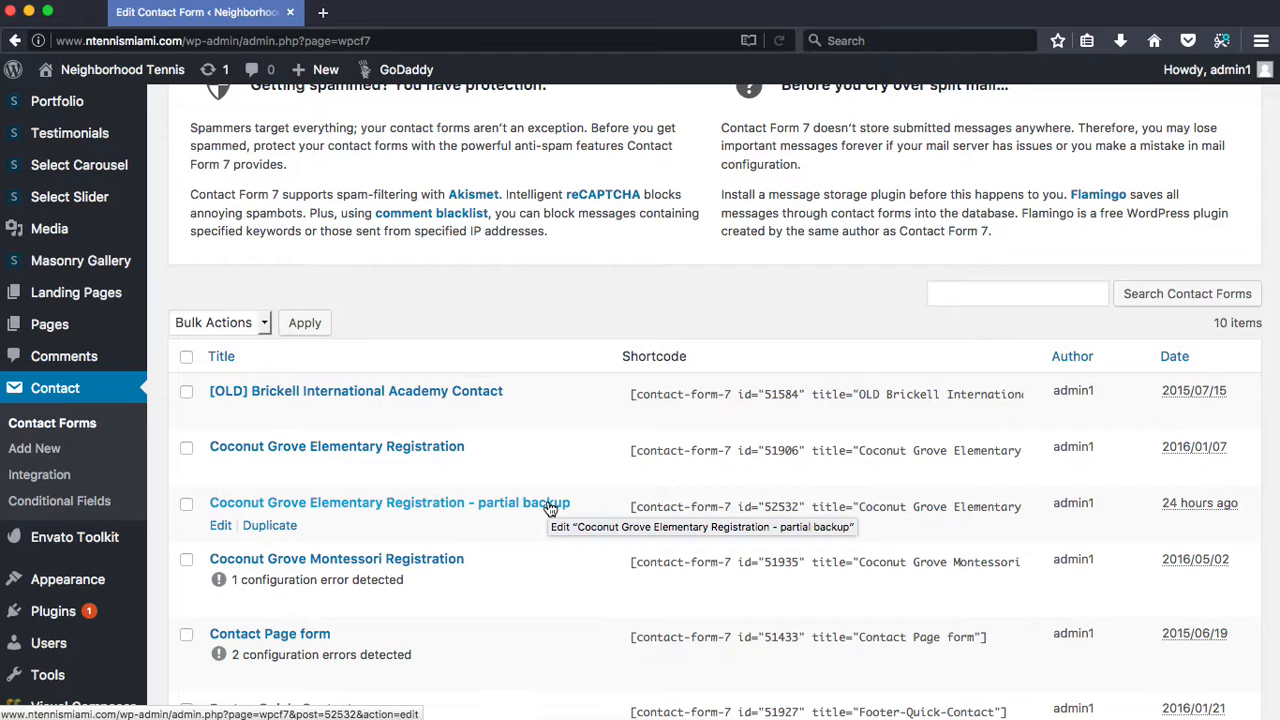
{"action": "right_click", "coordinate": [428, 506]}
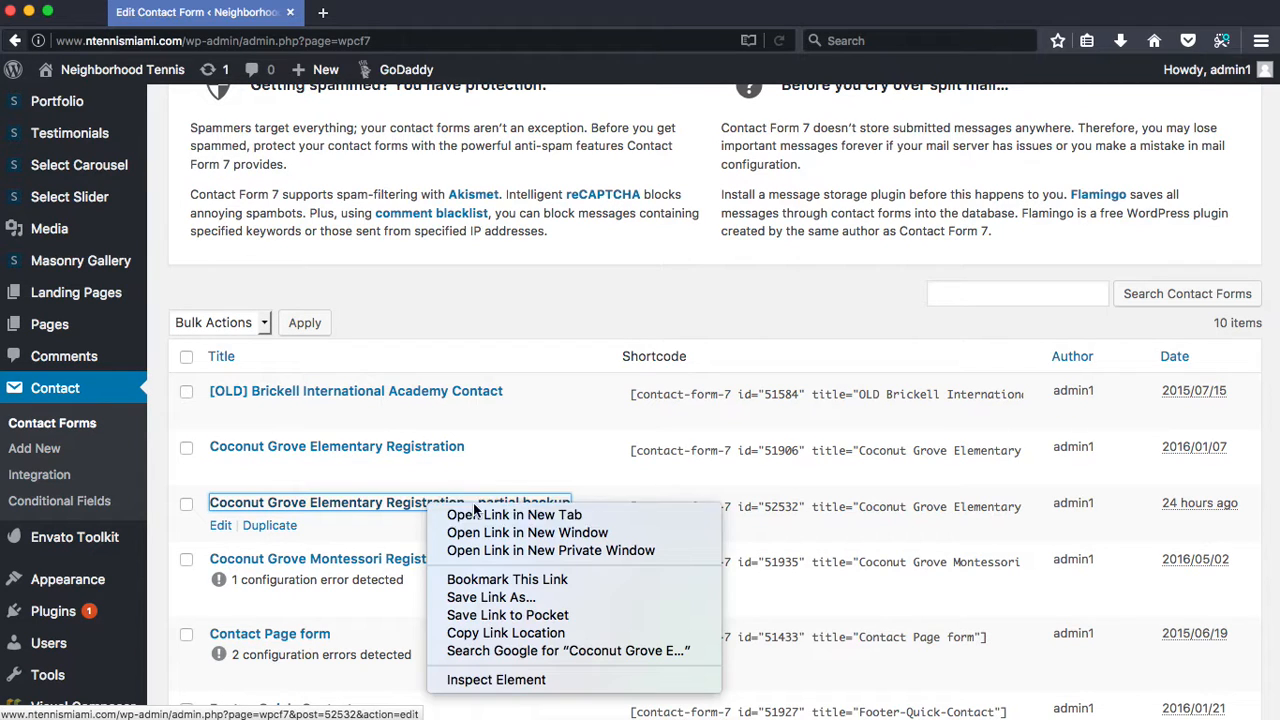
{"action": "left_click", "coordinate": [478, 514]}
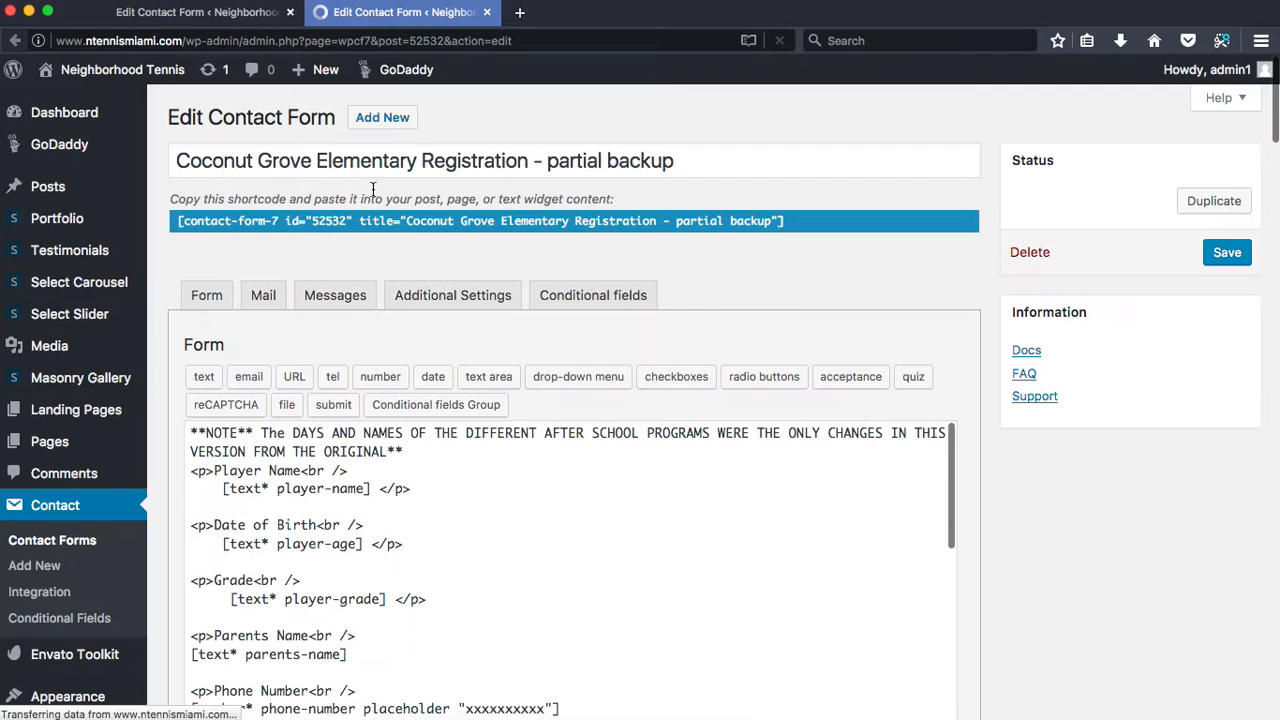
Examine the backup form's template, including the note at its start and the lesson days and times in the conditional groups
{"action": "left_click", "coordinate": [363, 442]}
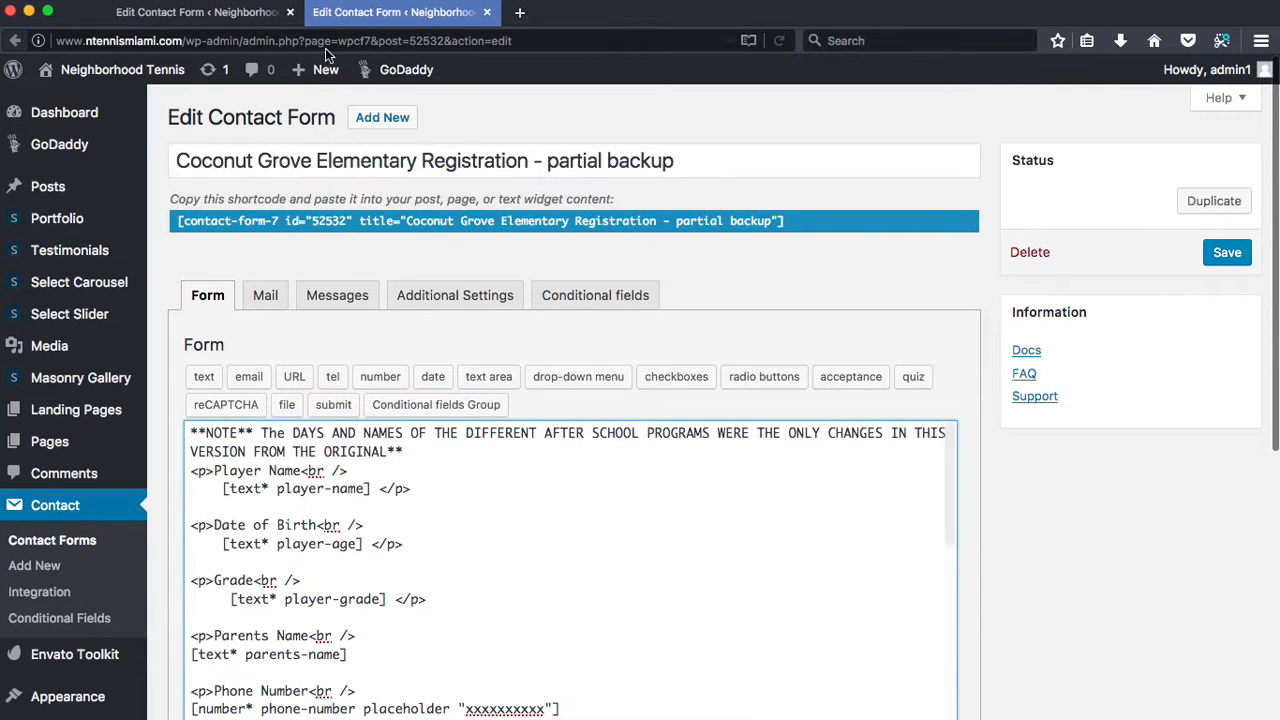
{"action": "scroll", "coordinate": [450, 520], "scroll_direction": "down", "scroll_amount": 15}
{"action": "scroll", "coordinate": [464, 545], "scroll_direction": "down", "scroll_amount": 1}
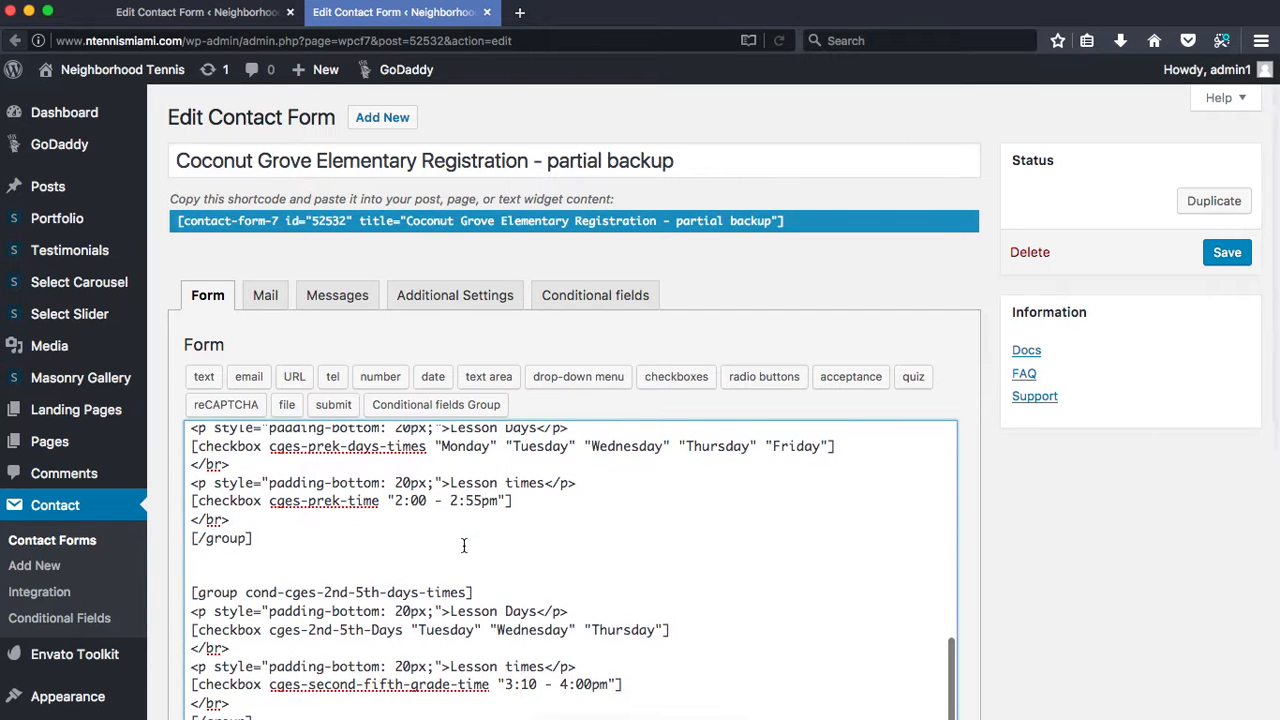
{"action": "scroll", "coordinate": [464, 545], "scroll_direction": "up", "scroll_amount": 1}
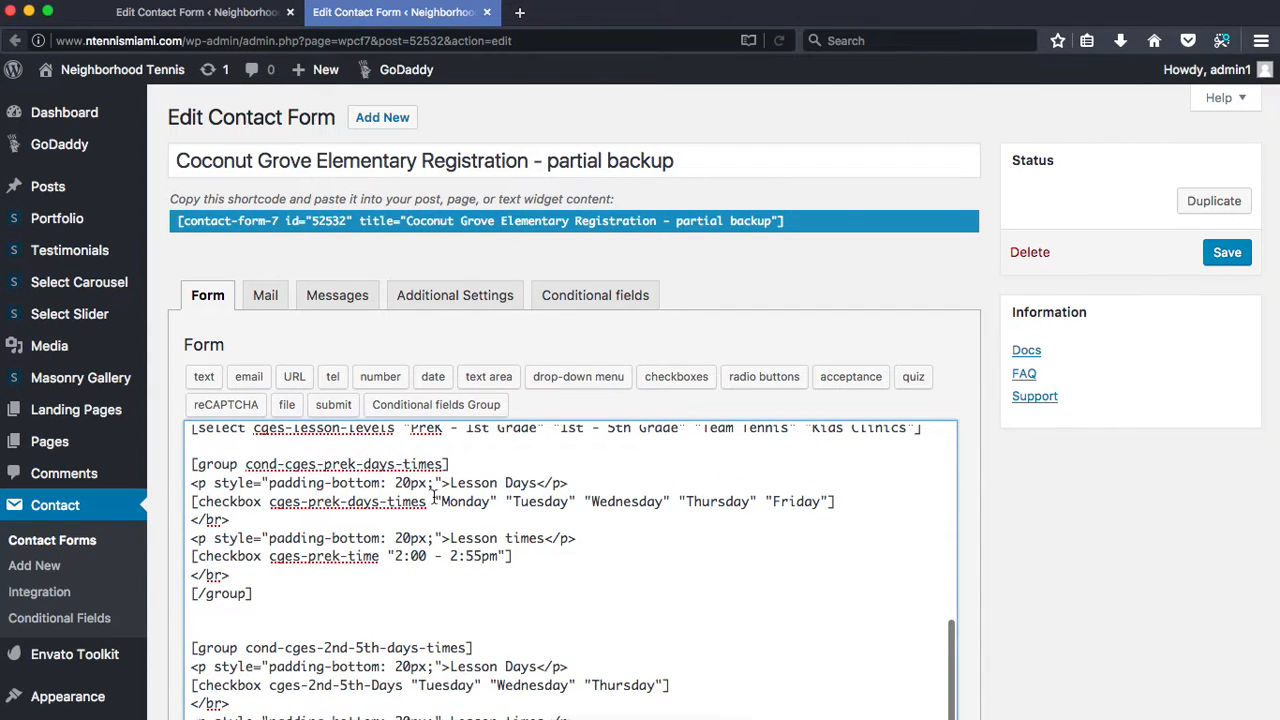
{"action": "left_click_drag", "start_coordinate": [442, 499], "coordinate": [762, 506]}
{"action": "left_click", "coordinate": [762, 506]}
{"action": "scroll", "coordinate": [700, 644], "scroll_direction": "down", "scroll_amount": 4}
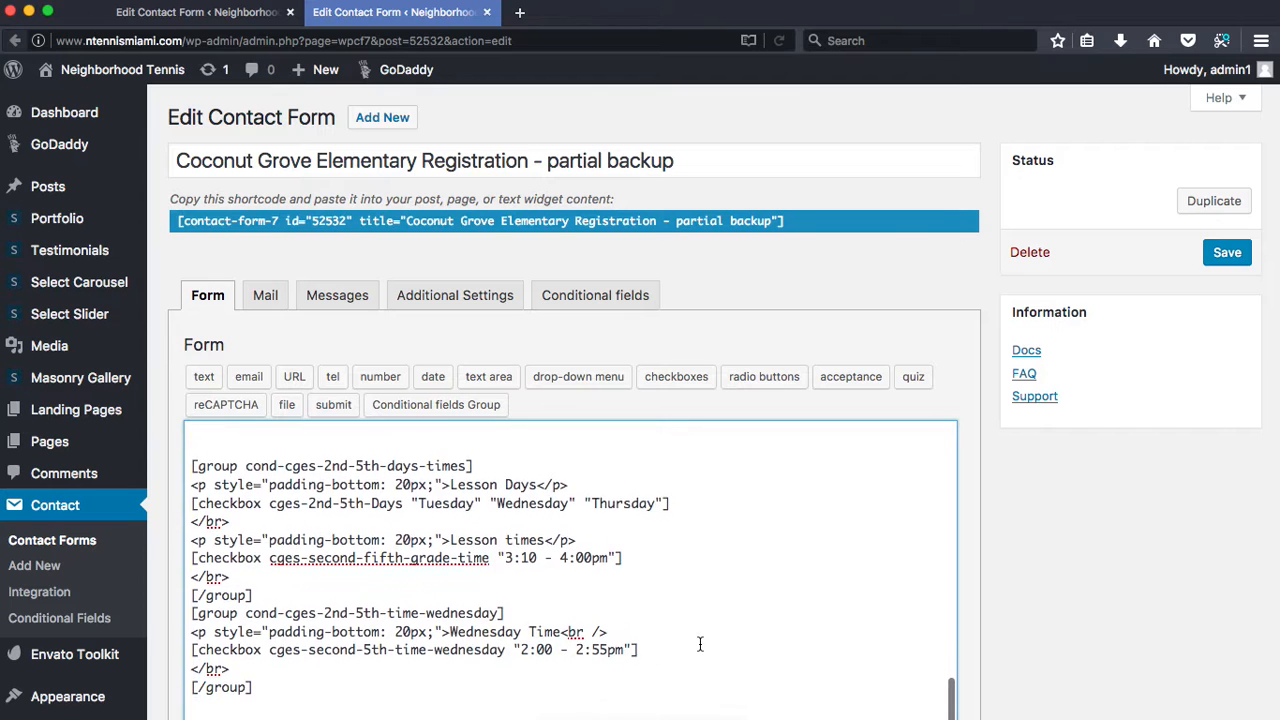
{"action": "scroll", "coordinate": [700, 644], "scroll_direction": "down", "scroll_amount": 1}
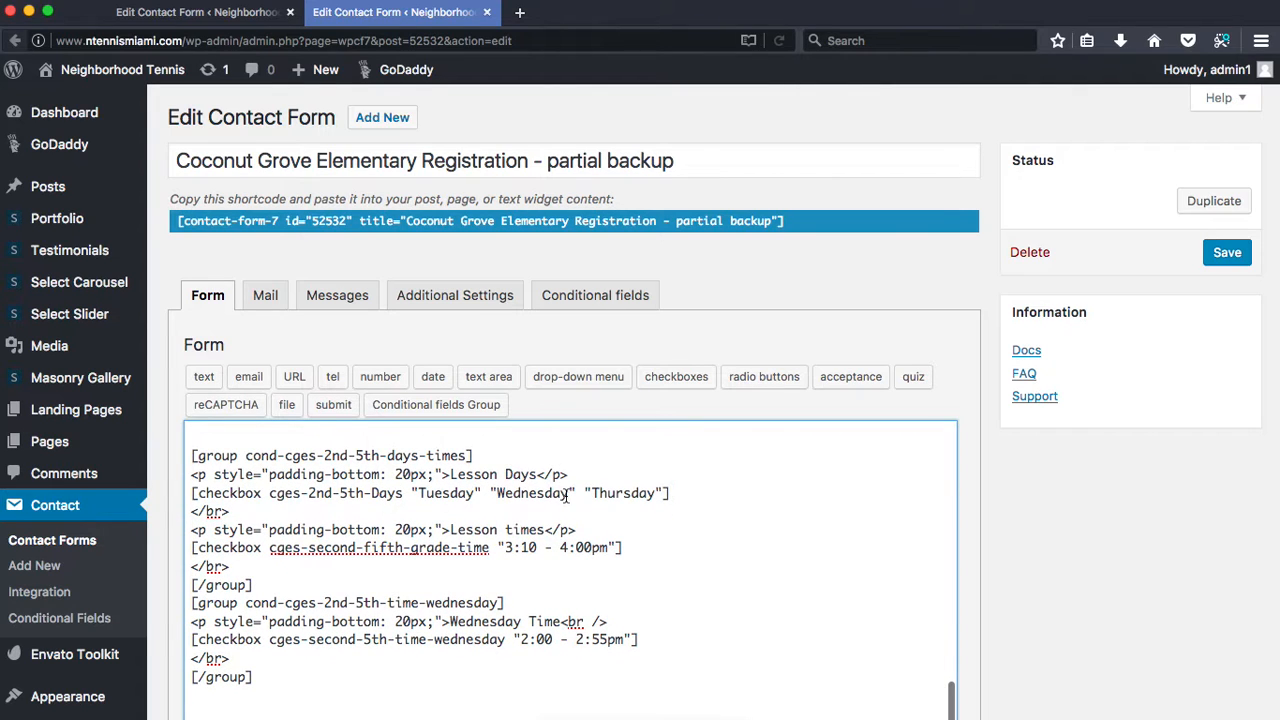
{"action": "scroll", "coordinate": [566, 497], "scroll_direction": "up", "scroll_amount": 20}
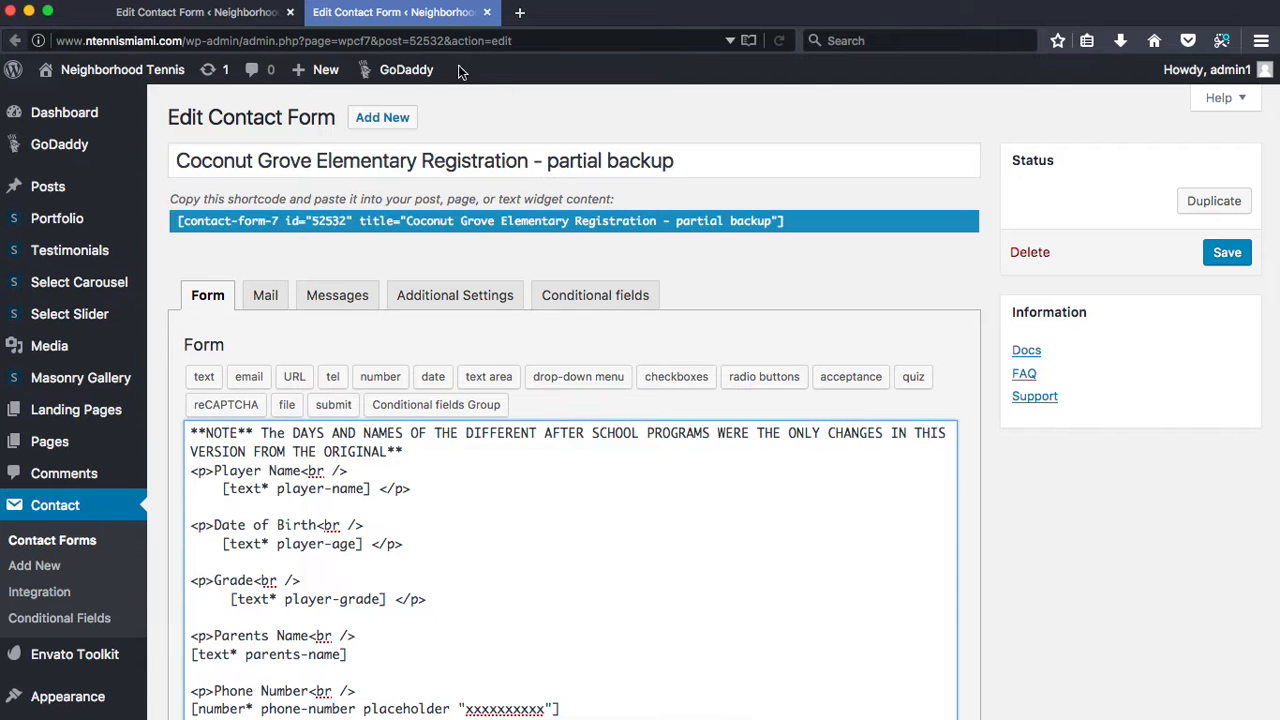
Open the original "Coconut Grove Elementary Registration" contact form and show its mail settings
{"action": "left_click", "coordinate": [38, 564]}
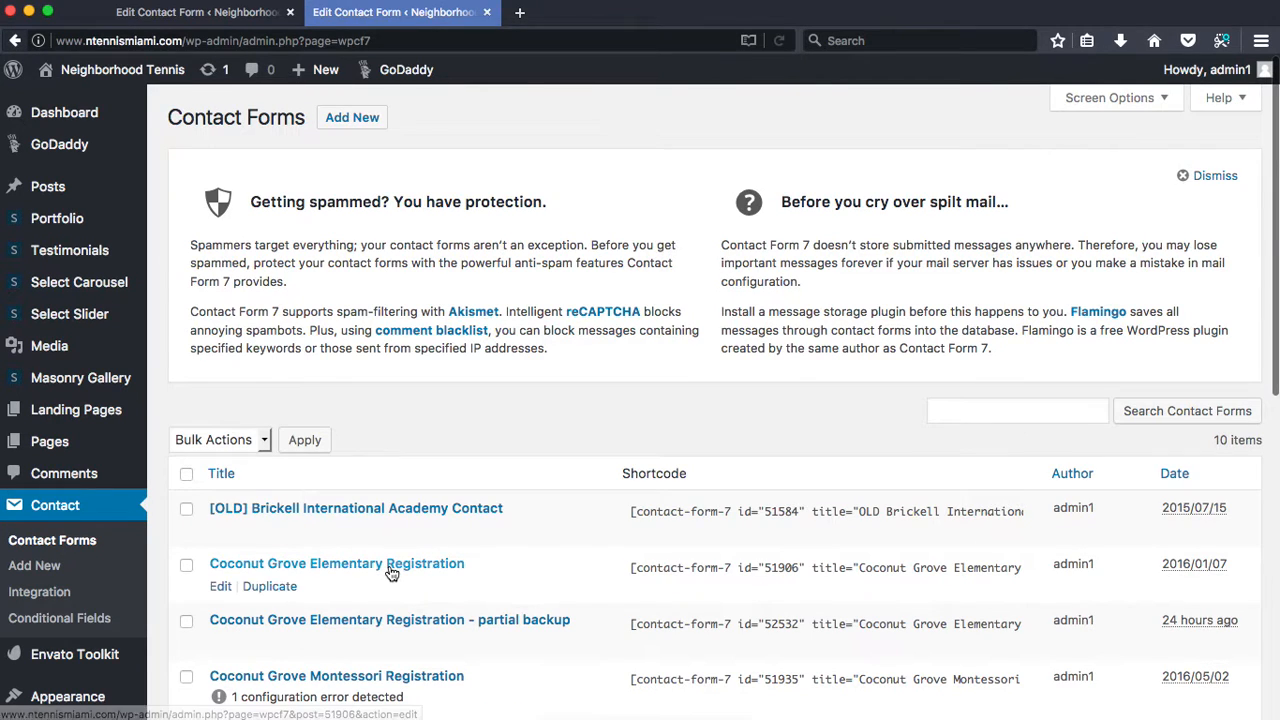
{"action": "left_click", "coordinate": [390, 565]}
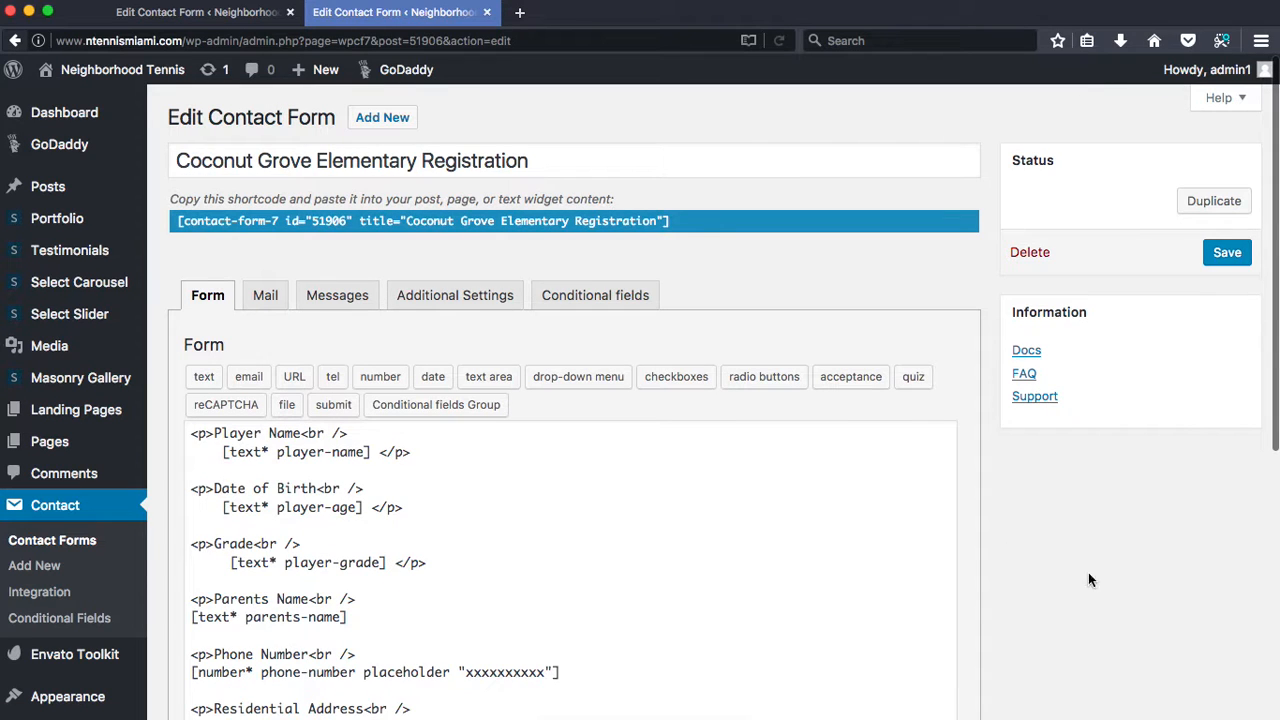
{"action": "scroll", "coordinate": [1112, 596], "scroll_direction": "down", "scroll_amount": 1}
{"action": "scroll", "coordinate": [1112, 596], "scroll_direction": "up", "scroll_amount": 1}
{"action": "left_click", "coordinate": [265, 295]}
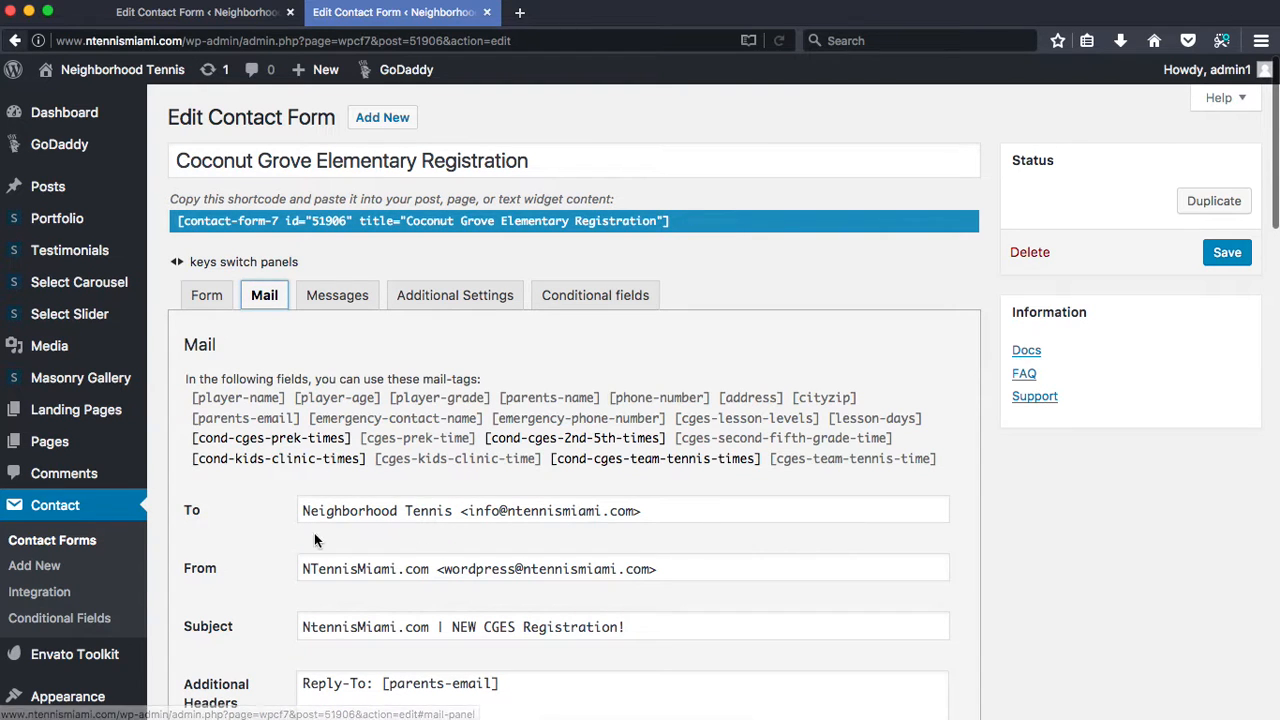
Review the recipient and sender entries of the form's main mail template
{"action": "scroll", "coordinate": [442, 665], "scroll_direction": "down", "scroll_amount": 1}
{"action": "scroll", "coordinate": [441, 662], "scroll_direction": "up", "scroll_amount": 1}
{"action": "scroll", "coordinate": [281, 573], "scroll_direction": "down", "scroll_amount": 4}
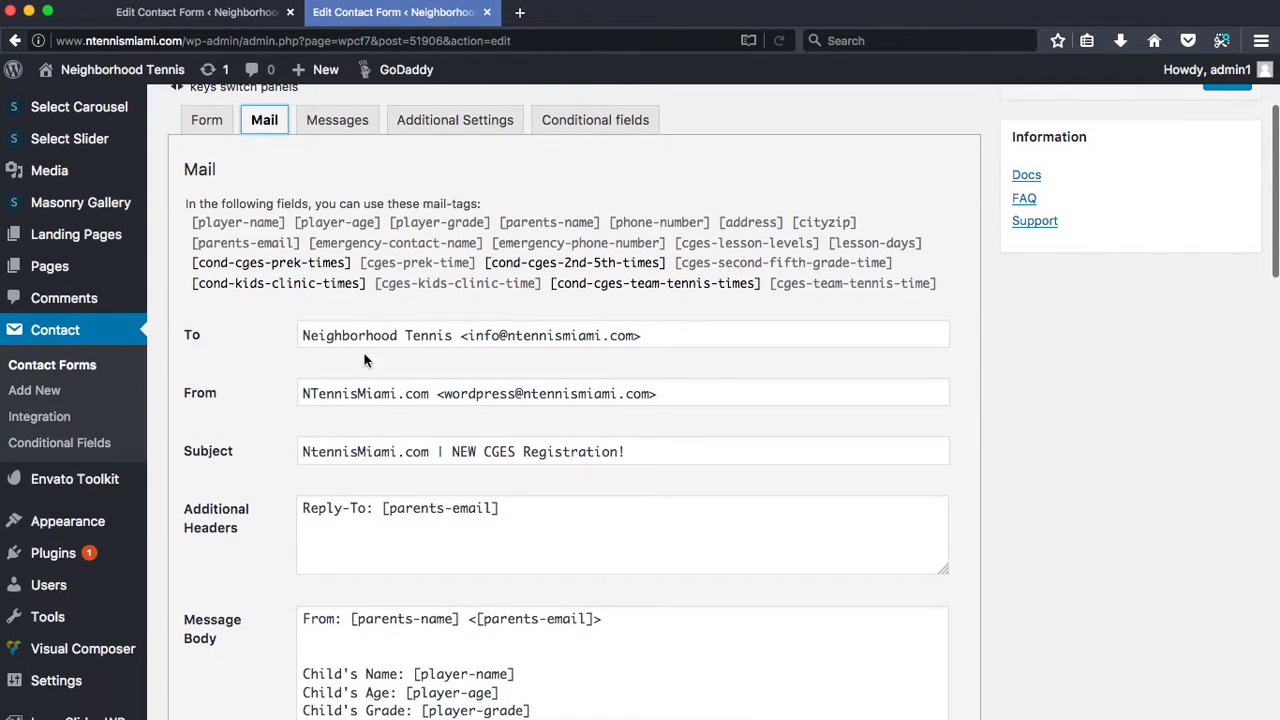
{"action": "left_click_drag", "start_coordinate": [302, 335], "coordinate": [684, 340]}
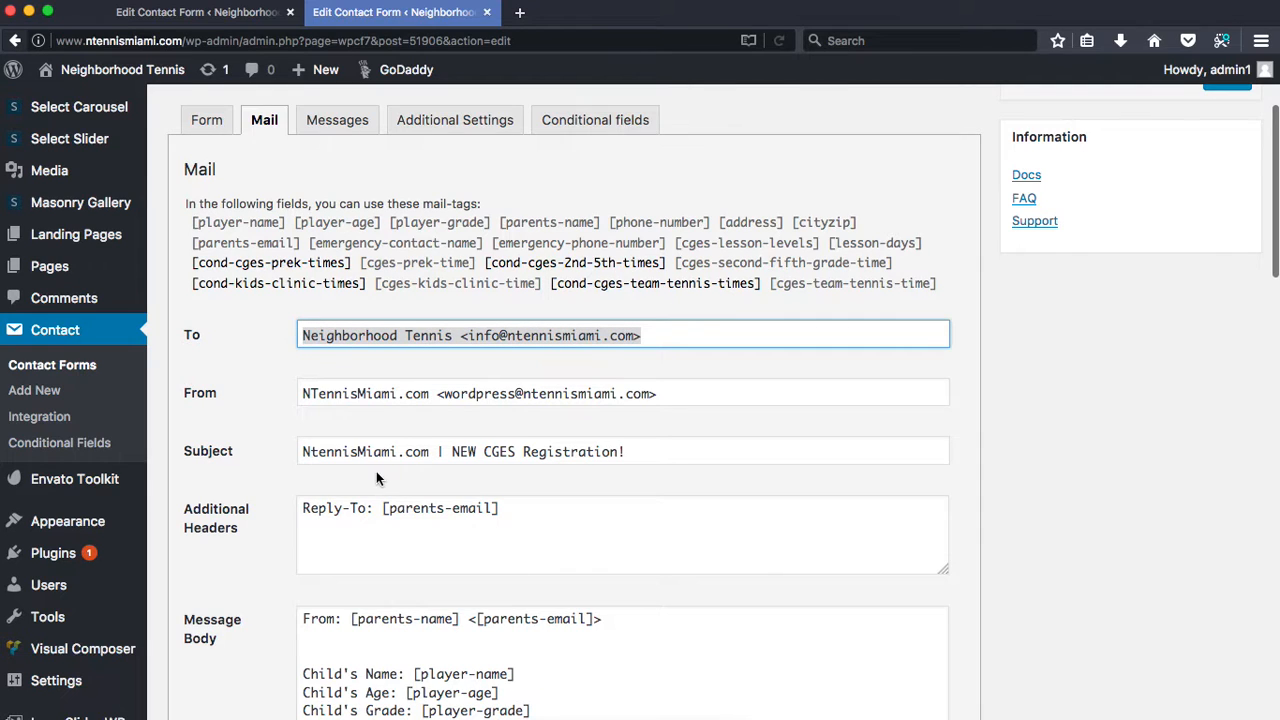
{"action": "left_click", "coordinate": [354, 393]}
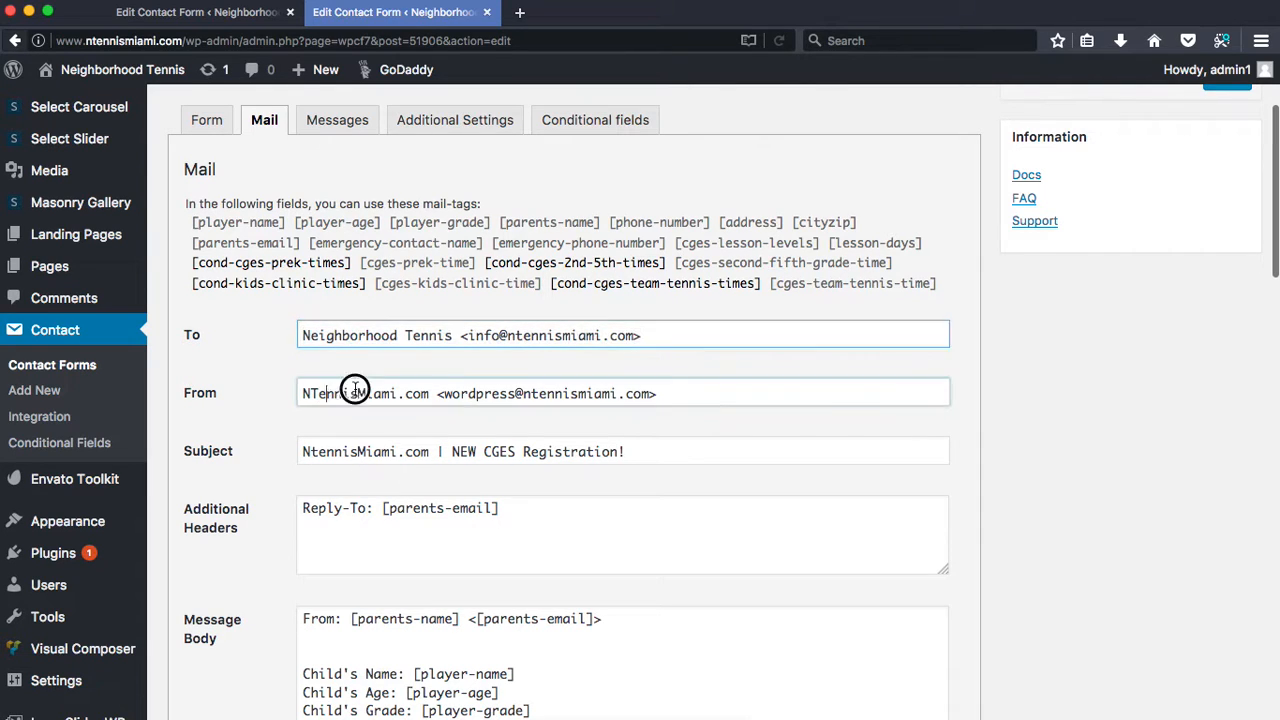
{"action": "left_click", "coordinate": [663, 393]}
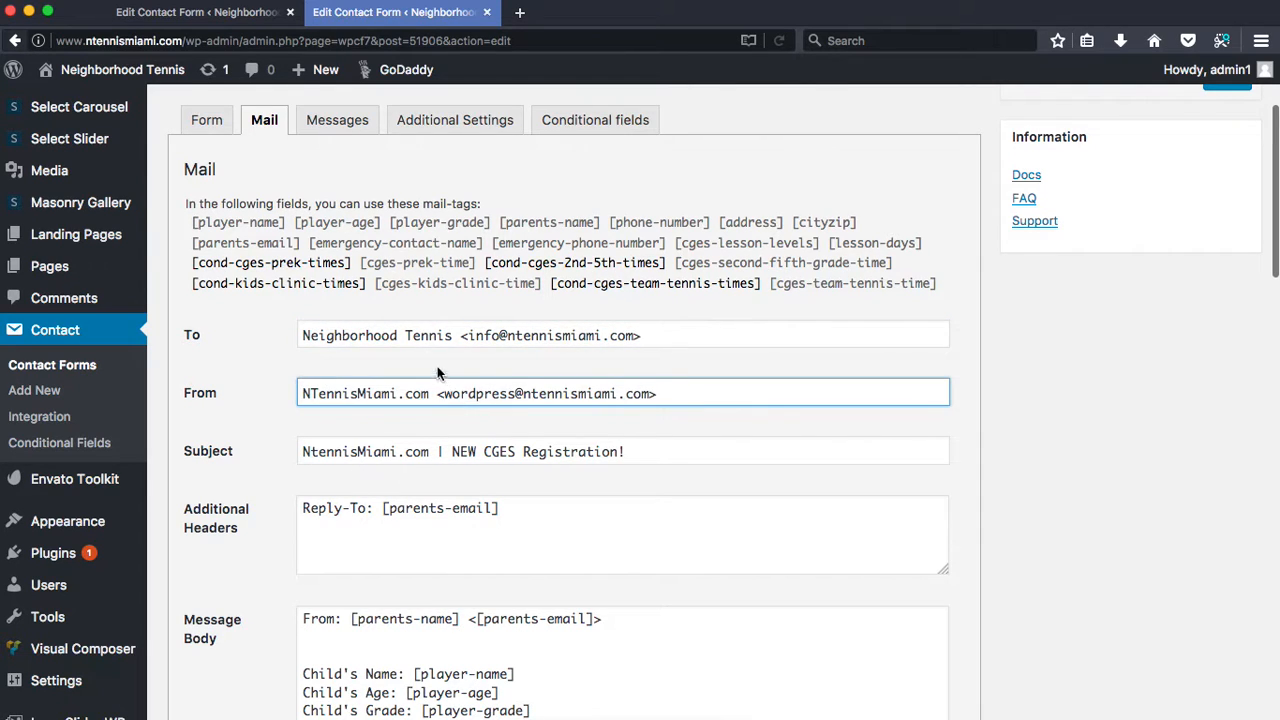
{"action": "left_click", "coordinate": [306, 330]}
{"action": "left_click", "coordinate": [591, 425]}
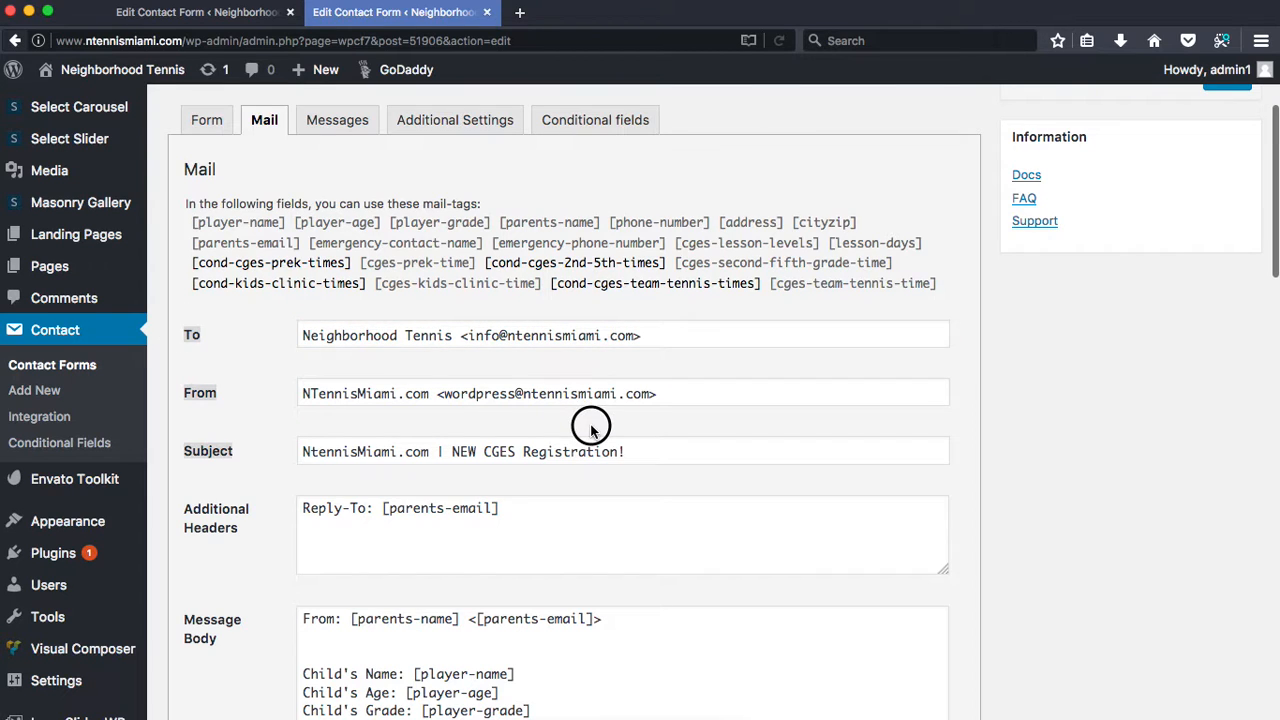
Examine the sender's e-mail address in the From field, including its local part and domain
{"action": "left_click_drag", "start_coordinate": [447, 393], "coordinate": [646, 389]}
{"action": "left_click", "coordinate": [669, 392]}
{"action": "left_click", "coordinate": [443, 393]}
{"action": "left_click", "coordinate": [649, 393]}
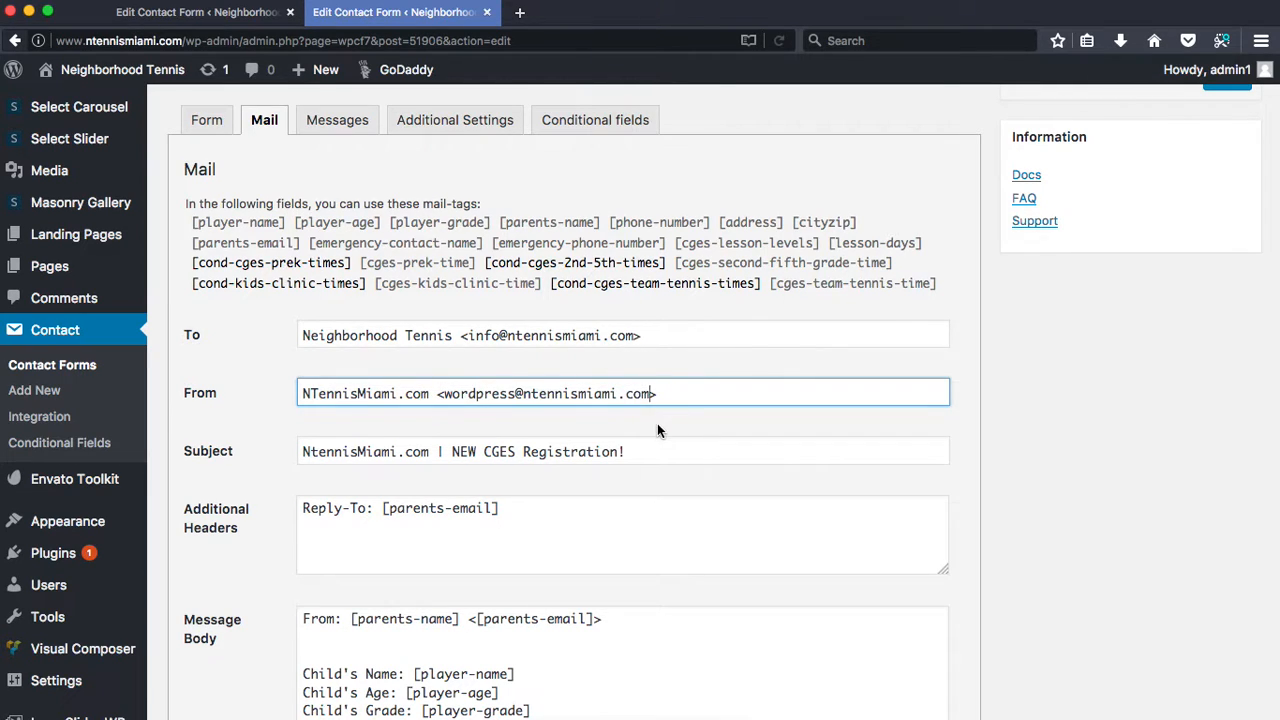
{"action": "left_click", "coordinate": [657, 423]}
{"action": "left_click_drag", "start_coordinate": [649, 392], "coordinate": [440, 393]}
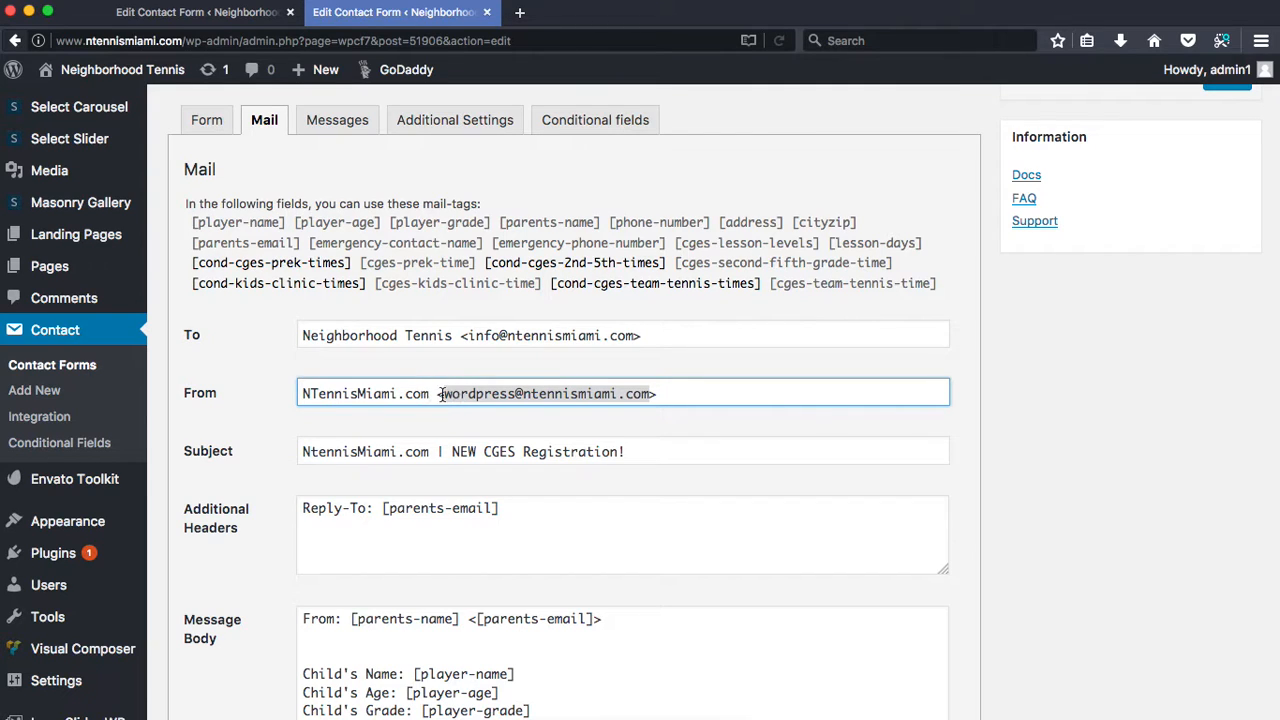
{"action": "left_click", "coordinate": [293, 446]}
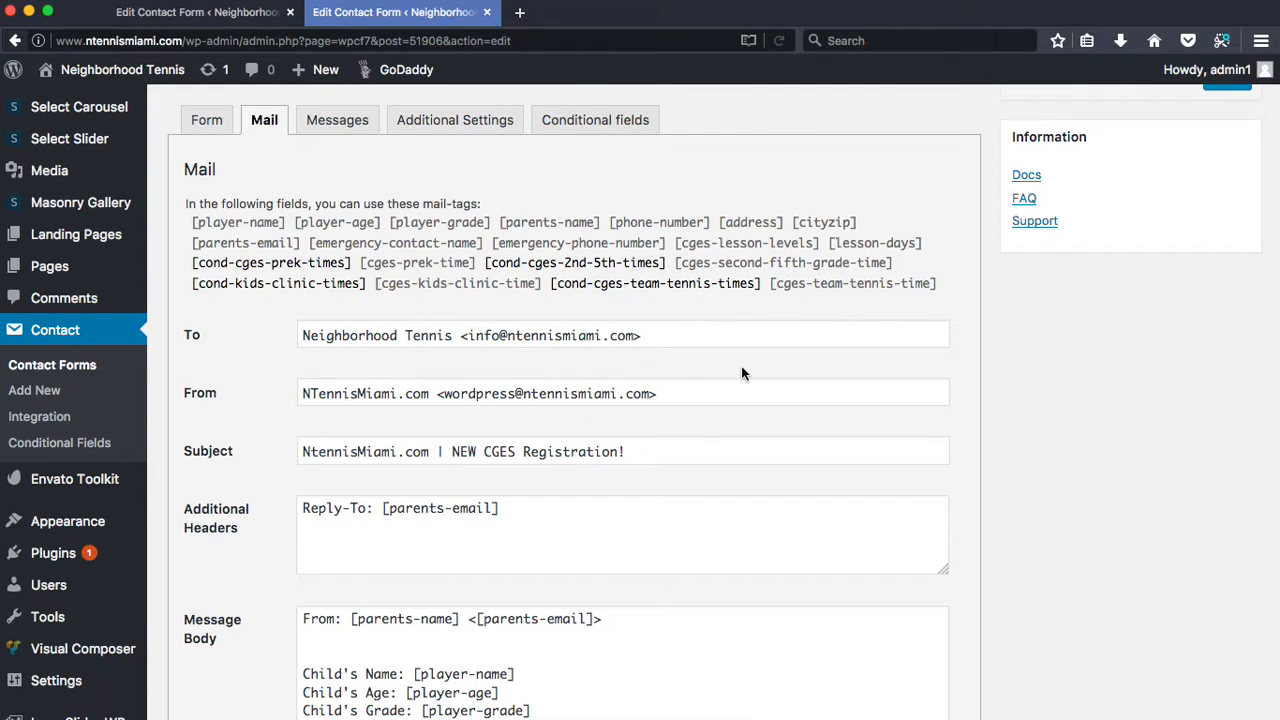
{"action": "double_click", "coordinate": [514, 394]}
{"action": "left_click_drag", "start_coordinate": [514, 394], "coordinate": [648, 393]}
{"action": "left_click", "coordinate": [521, 393]}
{"action": "left_click", "coordinate": [648, 393]}
{"action": "left_click", "coordinate": [265, 408]}
{"action": "left_click_drag", "start_coordinate": [441, 392], "coordinate": [640, 393]}
{"action": "left_click", "coordinate": [649, 393]}
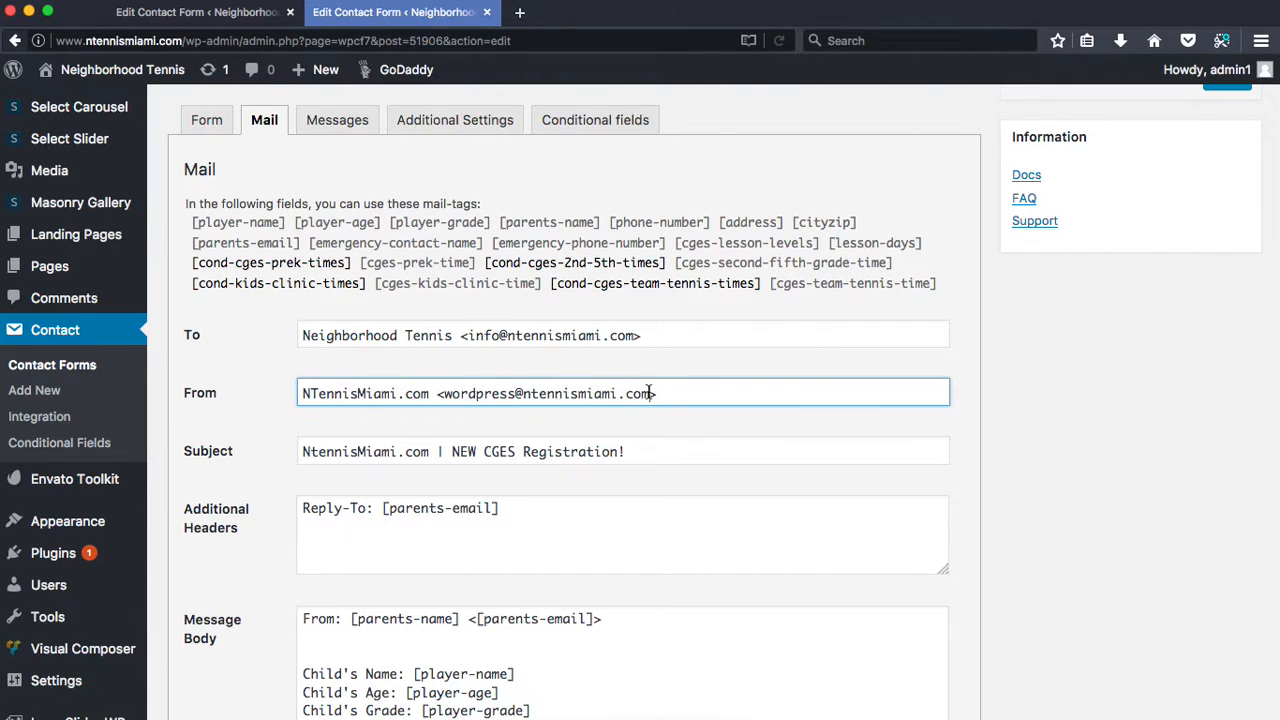
{"action": "left_click_drag", "start_coordinate": [446, 393], "coordinate": [651, 394]}
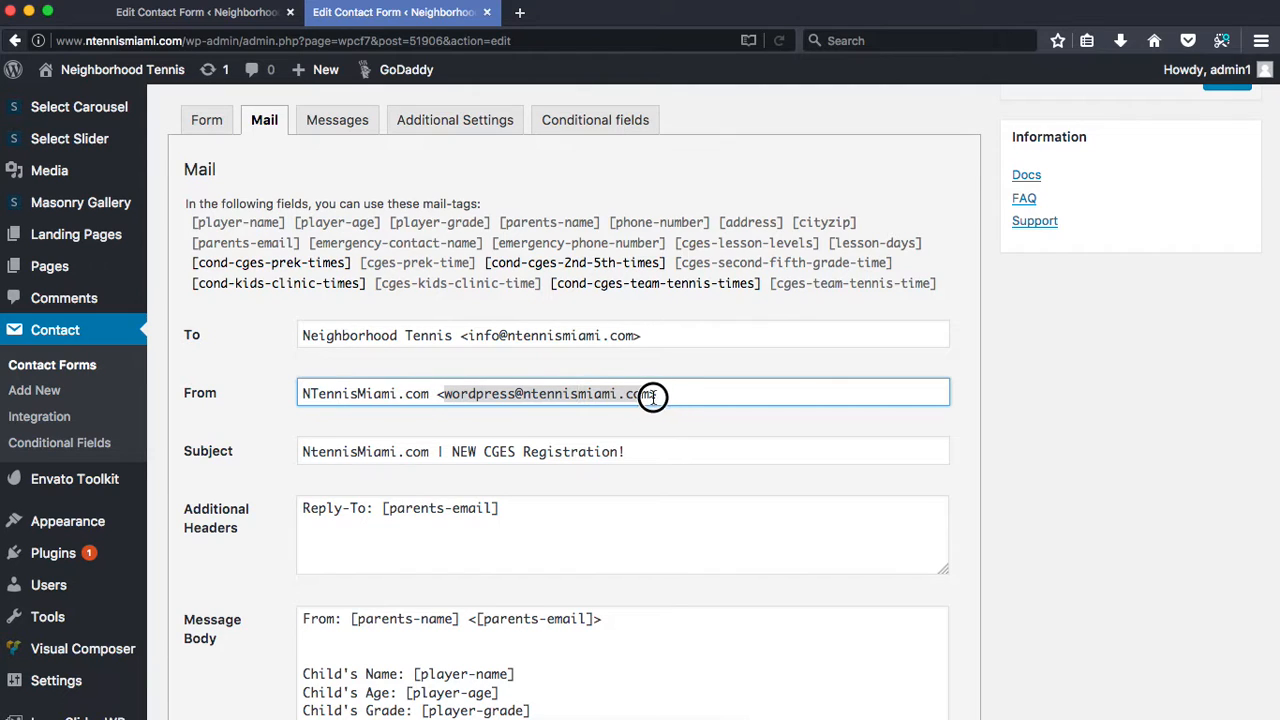
{"action": "left_click", "coordinate": [650, 395]}
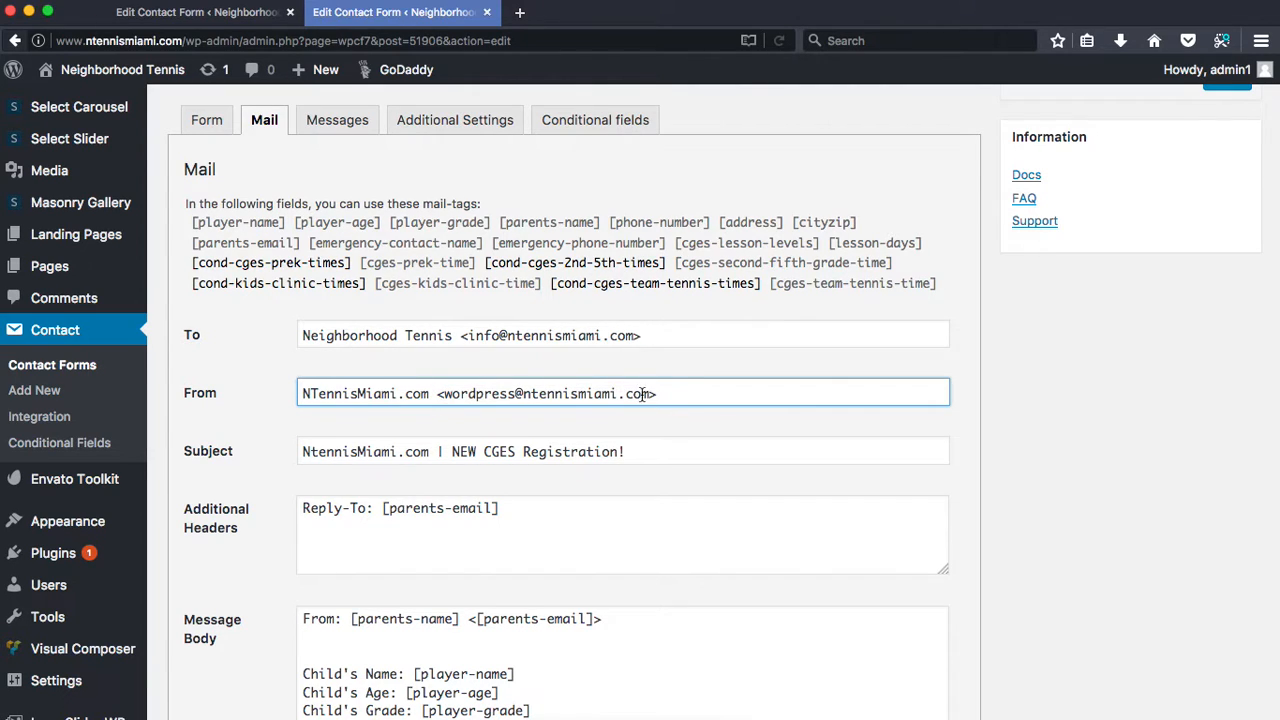
{"action": "left_click_drag", "start_coordinate": [445, 393], "coordinate": [650, 393]}
{"action": "double_click", "coordinate": [496, 394]}
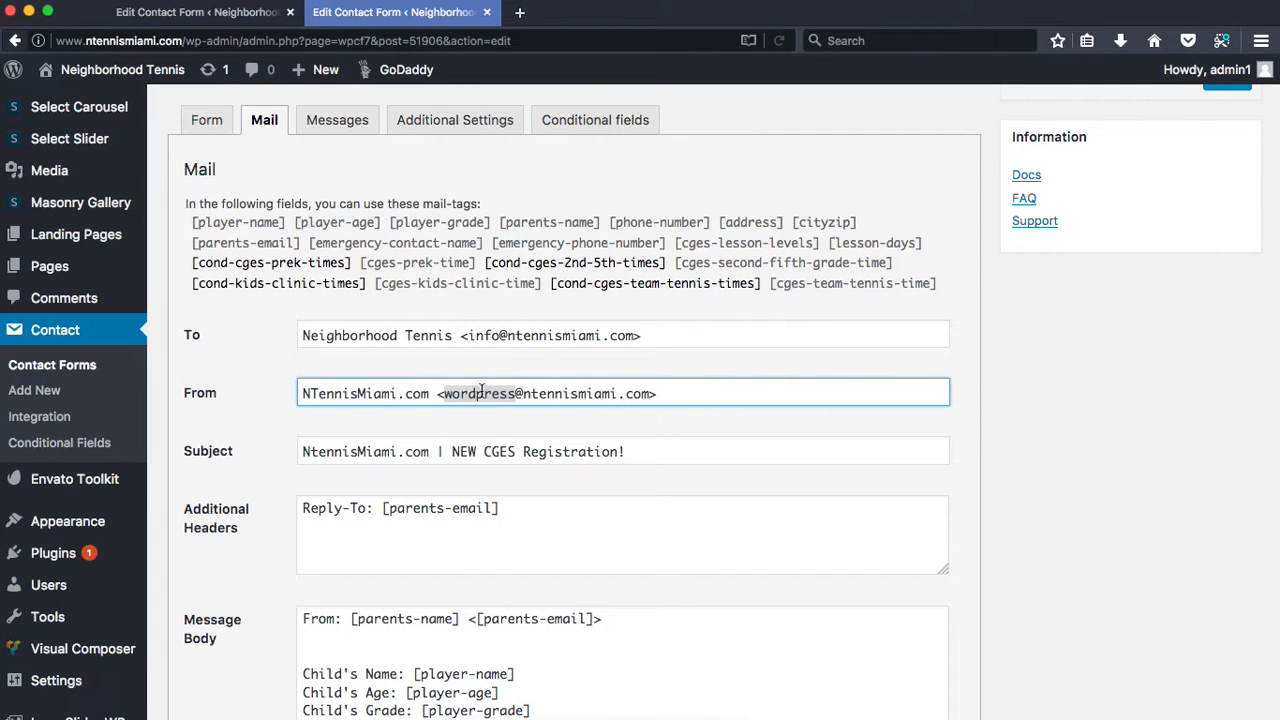
Check the recipient's e-mail address in the To field of the main mail template
{"action": "left_click_drag", "start_coordinate": [467, 336], "coordinate": [645, 336]}
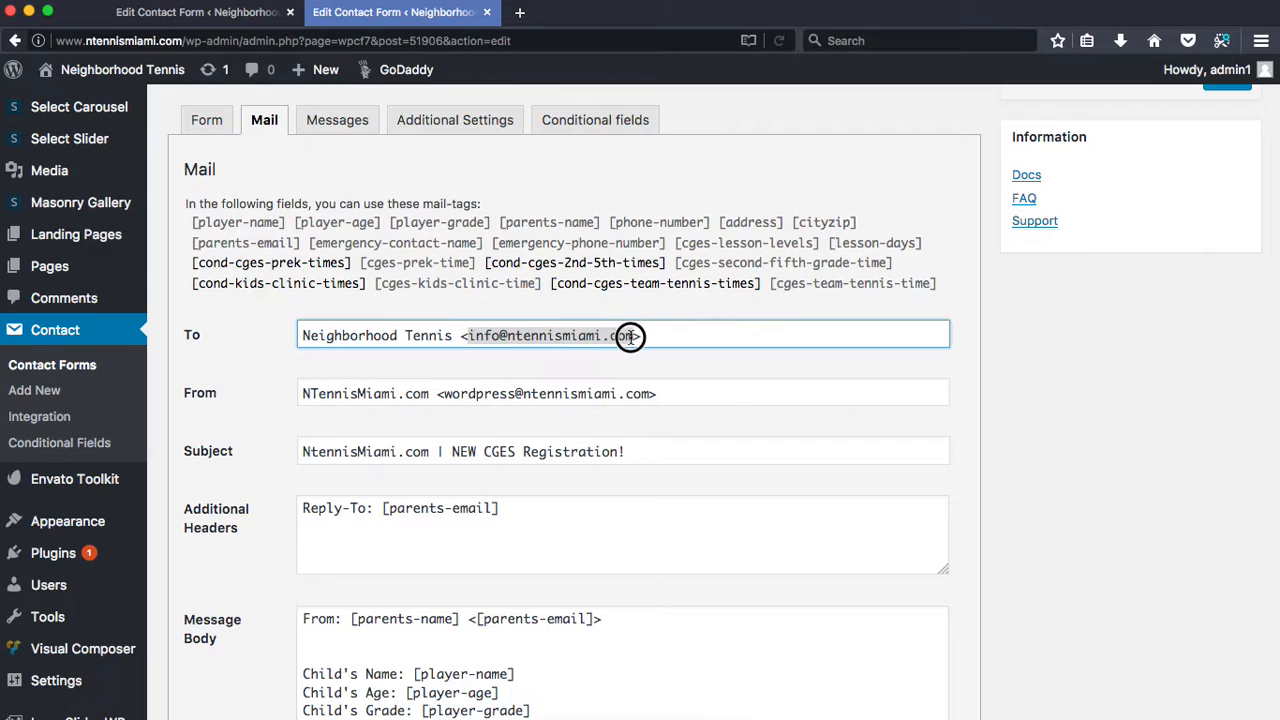
{"action": "left_click", "coordinate": [609, 366]}
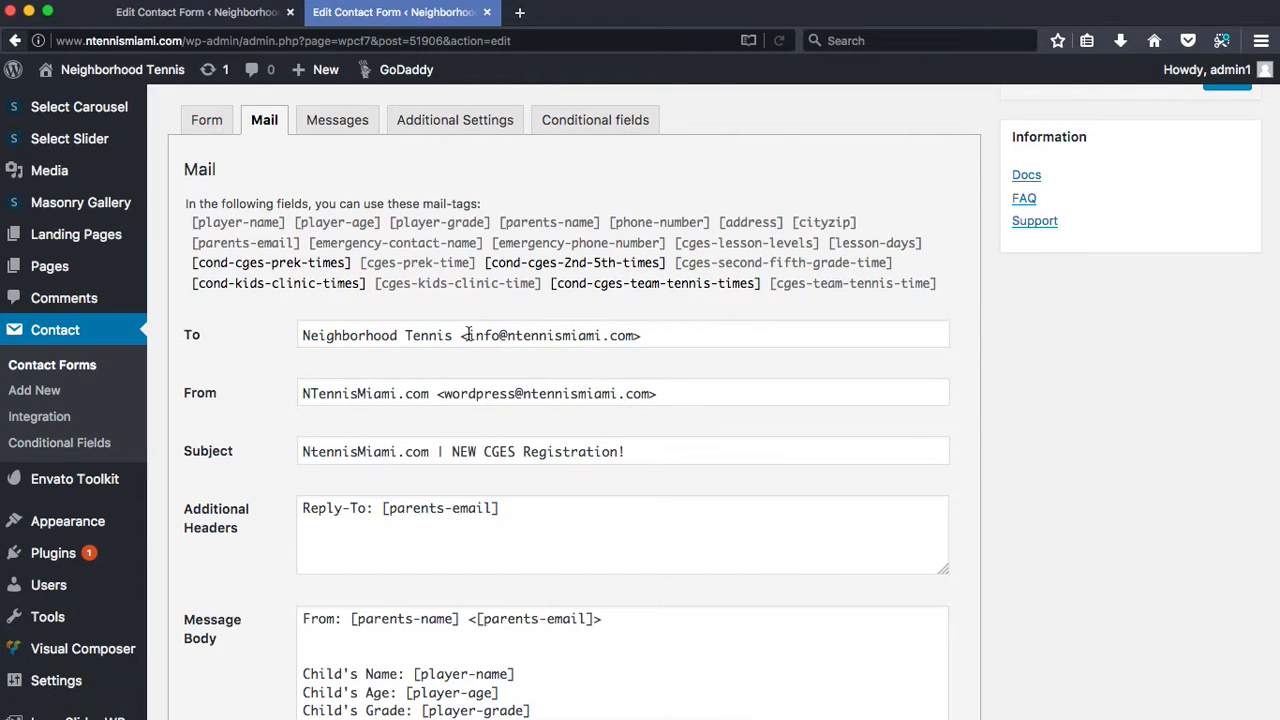
{"action": "left_click_drag", "start_coordinate": [467, 336], "coordinate": [632, 333]}
{"action": "left_click", "coordinate": [608, 360]}
Review the main mail's headers and message body, and the Mail (2) autoresponder's recipient, sender, subject and message
{"action": "scroll", "coordinate": [293, 531], "scroll_direction": "up", "scroll_amount": 2}
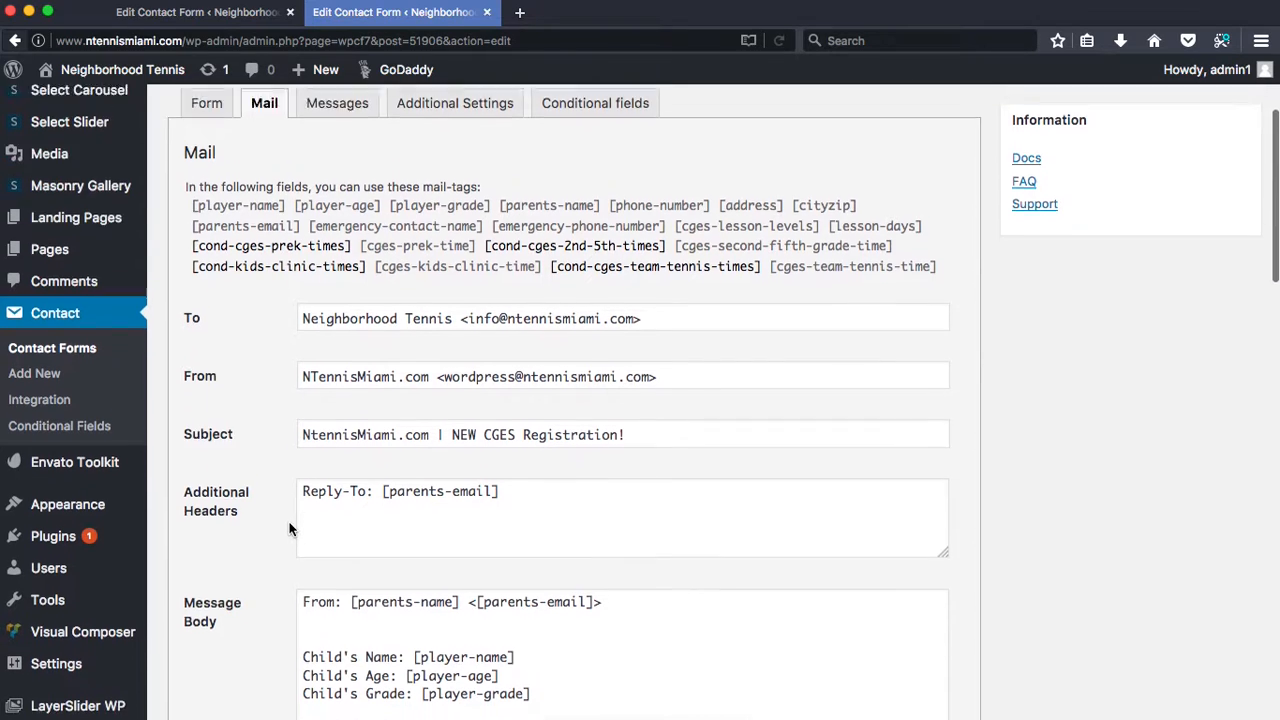
{"action": "scroll", "coordinate": [260, 463], "scroll_direction": "down", "scroll_amount": 5}
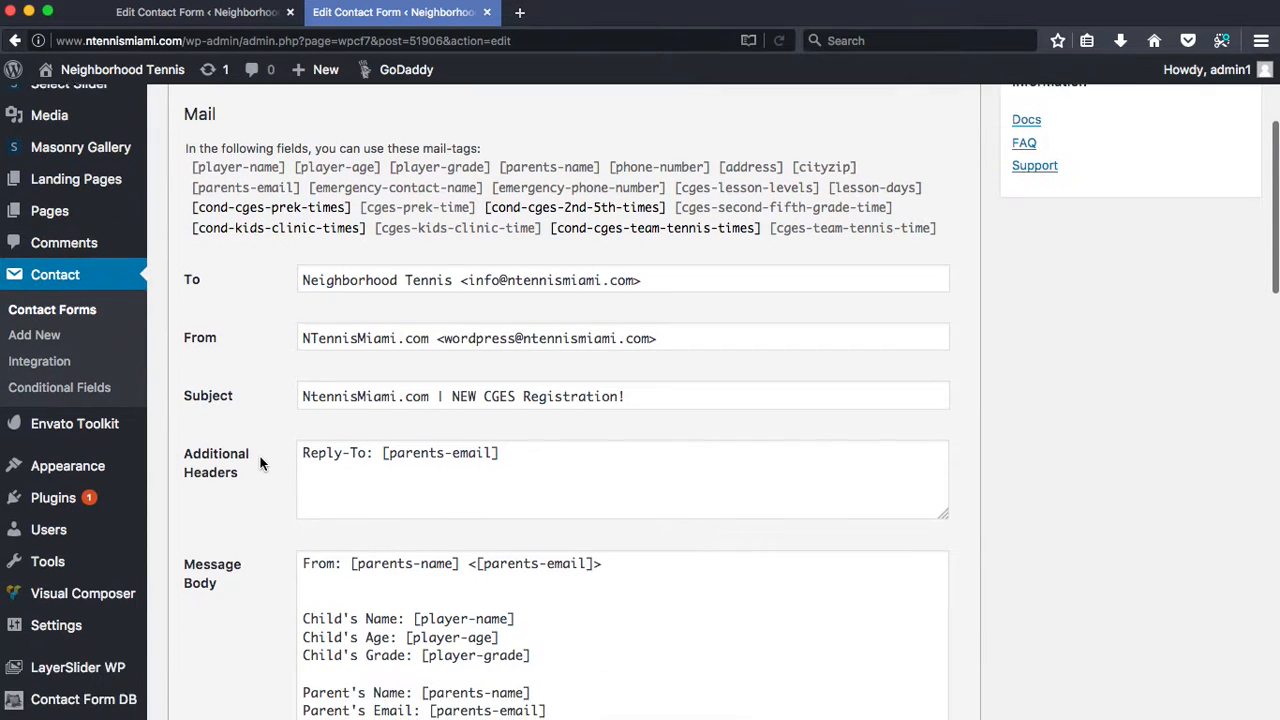
{"action": "scroll", "coordinate": [260, 463], "scroll_direction": "down", "scroll_amount": 3}
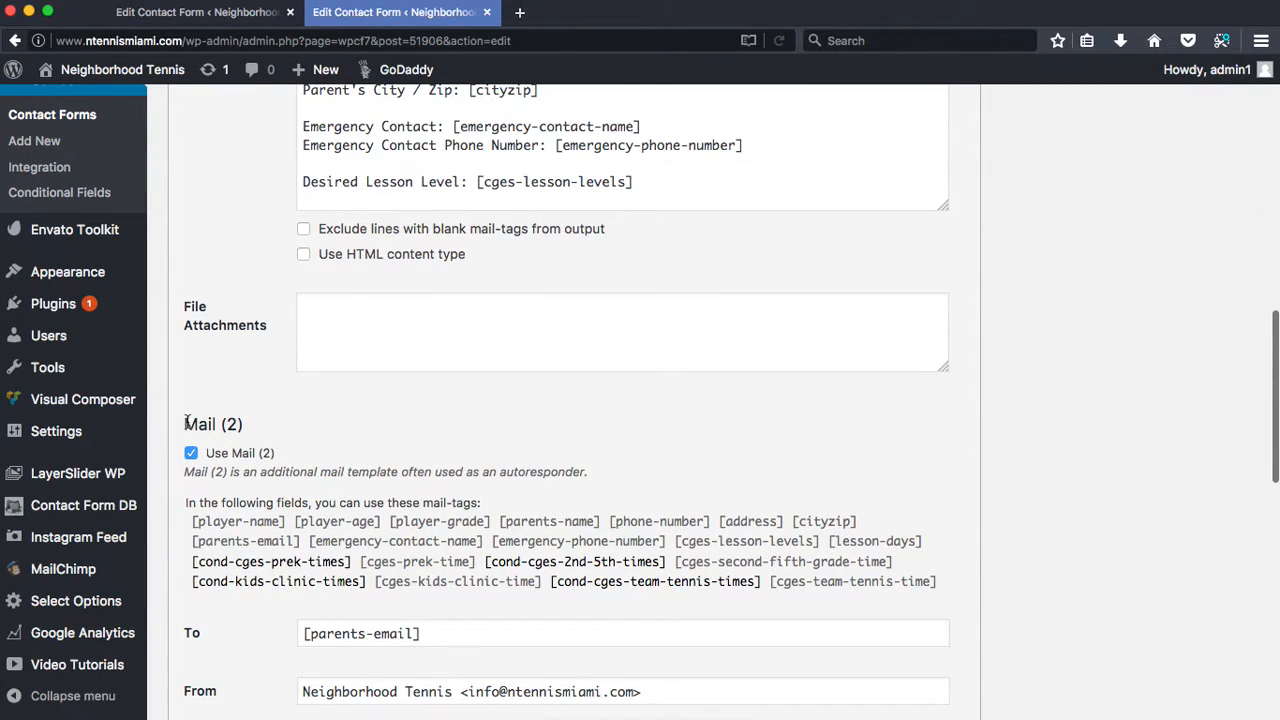
{"action": "scroll", "coordinate": [336, 450], "scroll_direction": "up", "scroll_amount": 1}
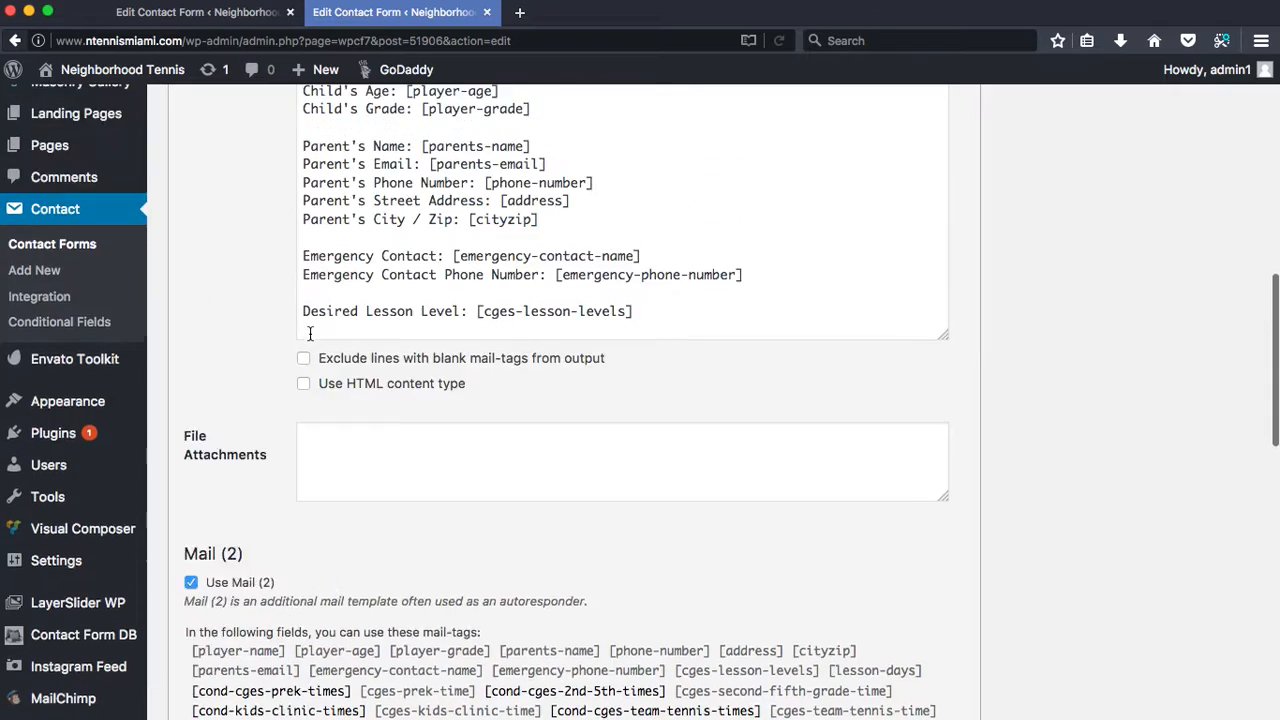
{"action": "scroll", "coordinate": [310, 340], "scroll_direction": "down", "scroll_amount": 5}
{"action": "scroll", "coordinate": [310, 340], "scroll_direction": "down", "scroll_amount": 3}
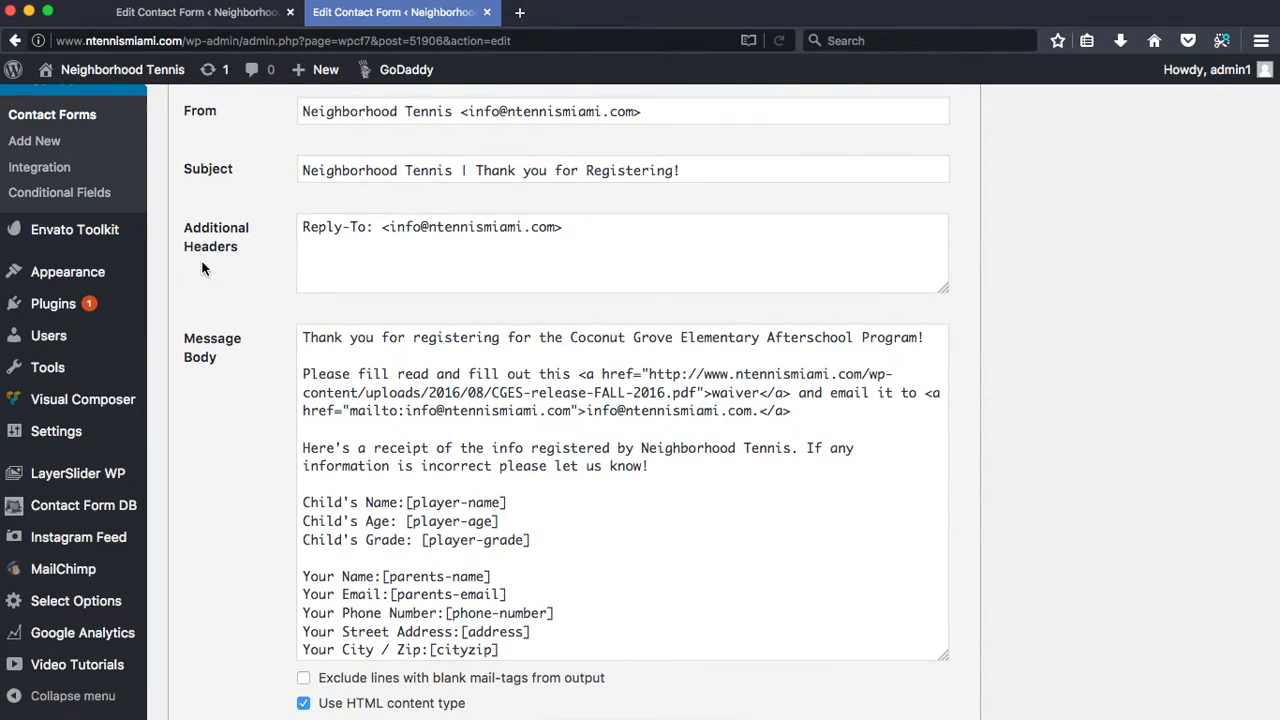
{"action": "scroll", "coordinate": [202, 268], "scroll_direction": "up", "scroll_amount": 2}
{"action": "scroll", "coordinate": [251, 236], "scroll_direction": "up", "scroll_amount": 1}
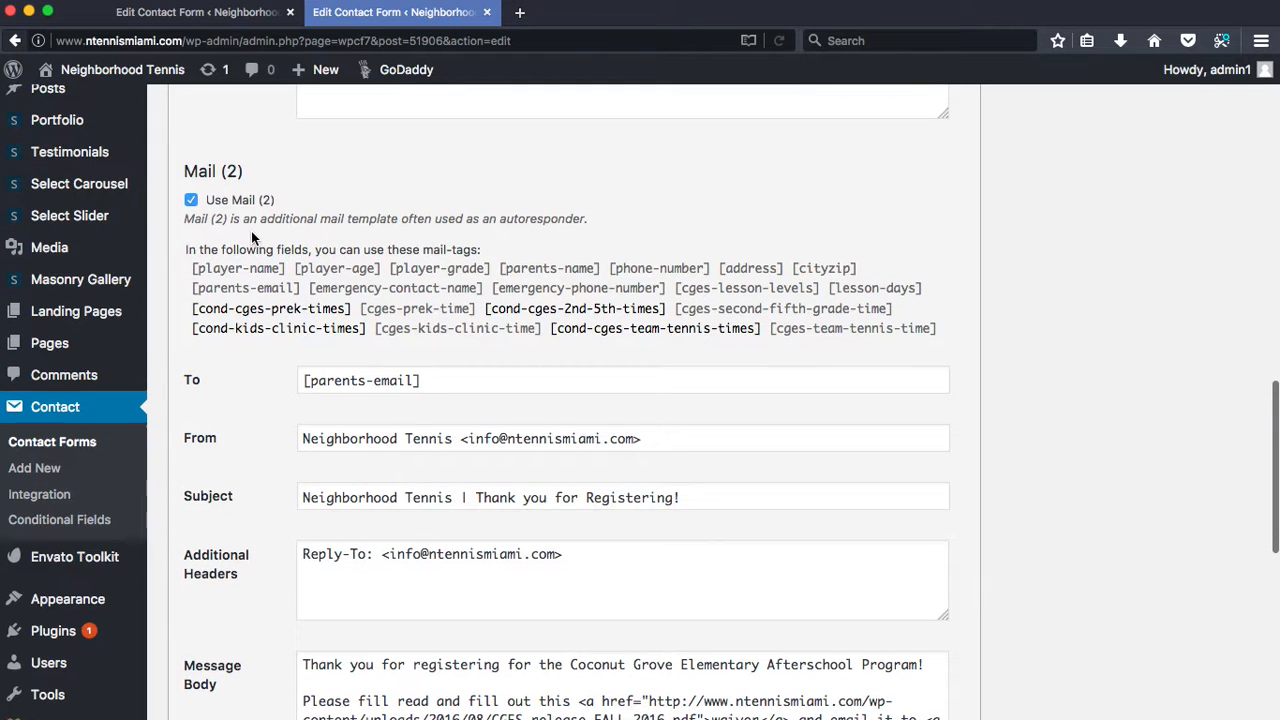
Check the [parents-email] recipient tag of the Mail (2) autoresponder against the available mail-tags
{"action": "left_click", "coordinate": [430, 380]}
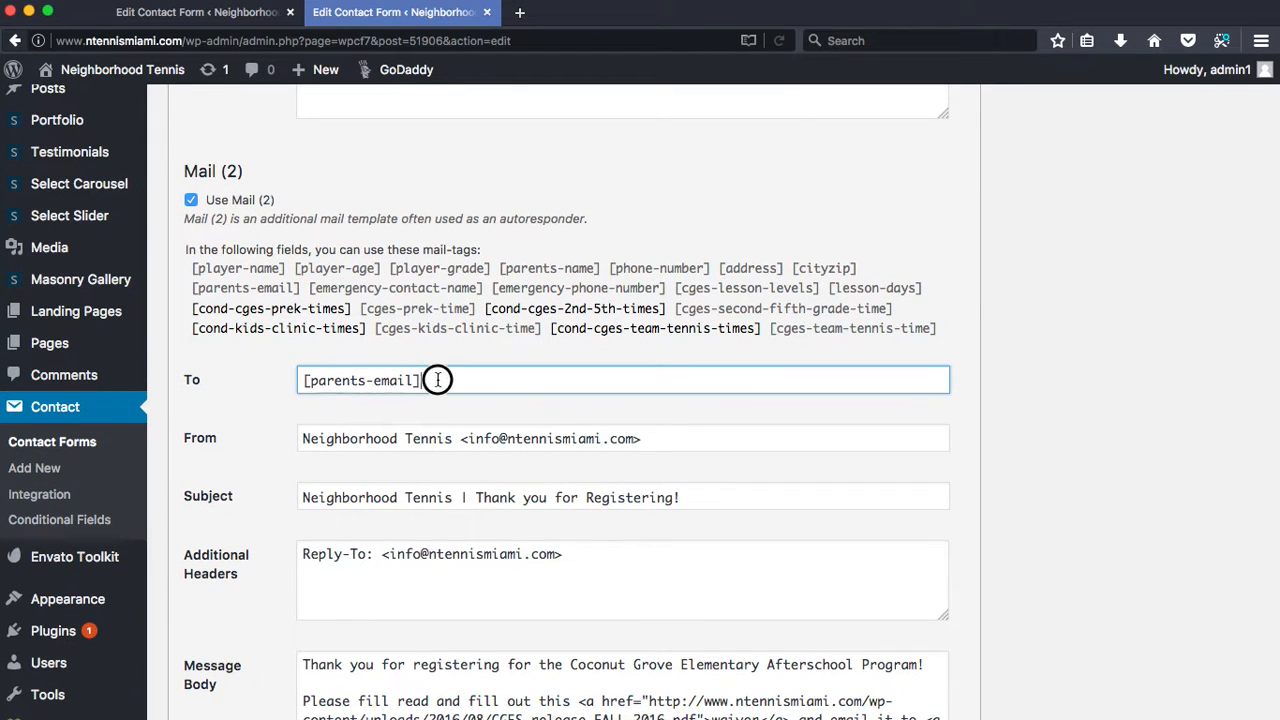
{"action": "left_click", "coordinate": [302, 380]}
{"action": "scroll", "coordinate": [250, 422], "scroll_direction": "up", "scroll_amount": 2}
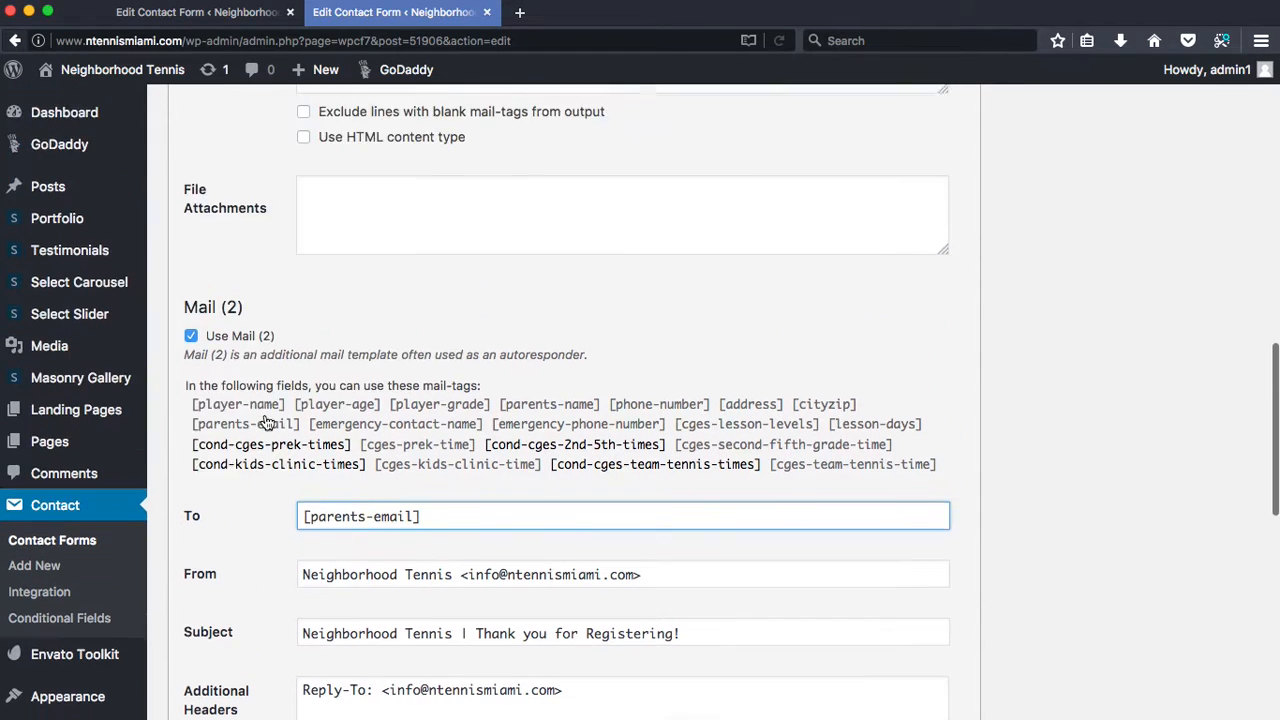
{"action": "scroll", "coordinate": [230, 424], "scroll_direction": "down", "scroll_amount": 1}
{"action": "scroll", "coordinate": [200, 426], "scroll_direction": "up", "scroll_amount": 2}
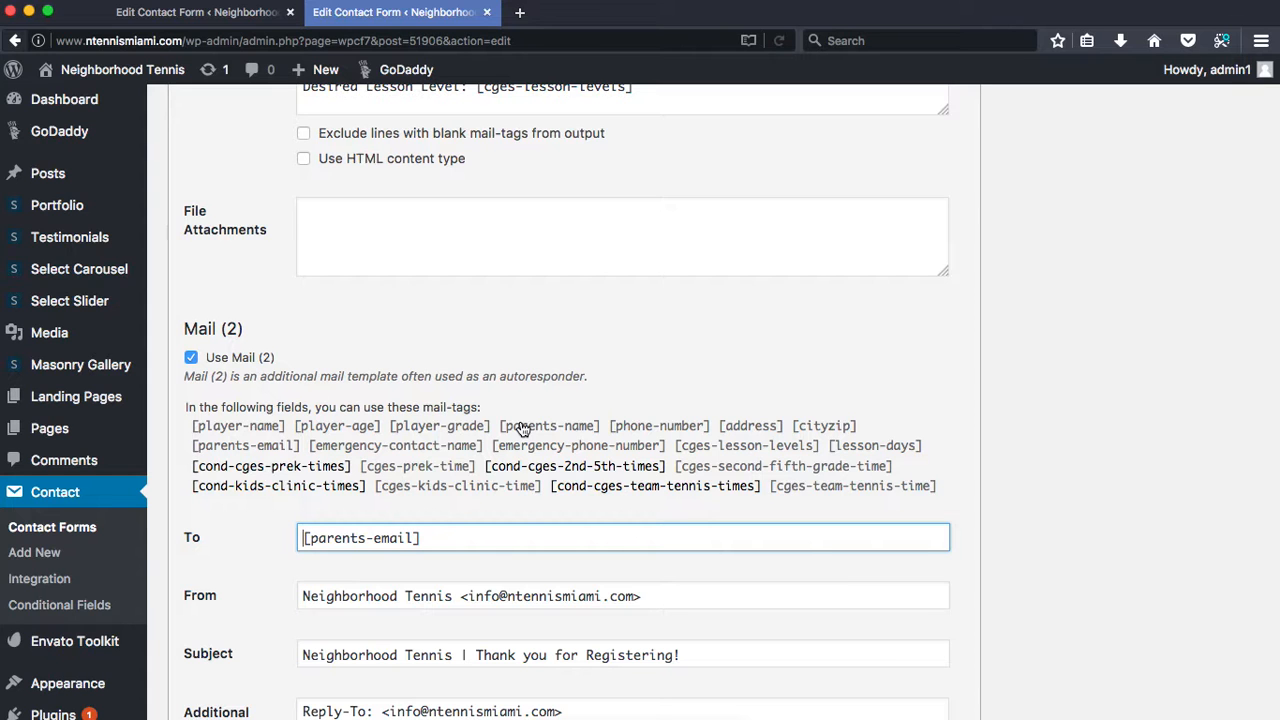
{"action": "scroll", "coordinate": [289, 273], "scroll_direction": "up", "scroll_amount": 15}
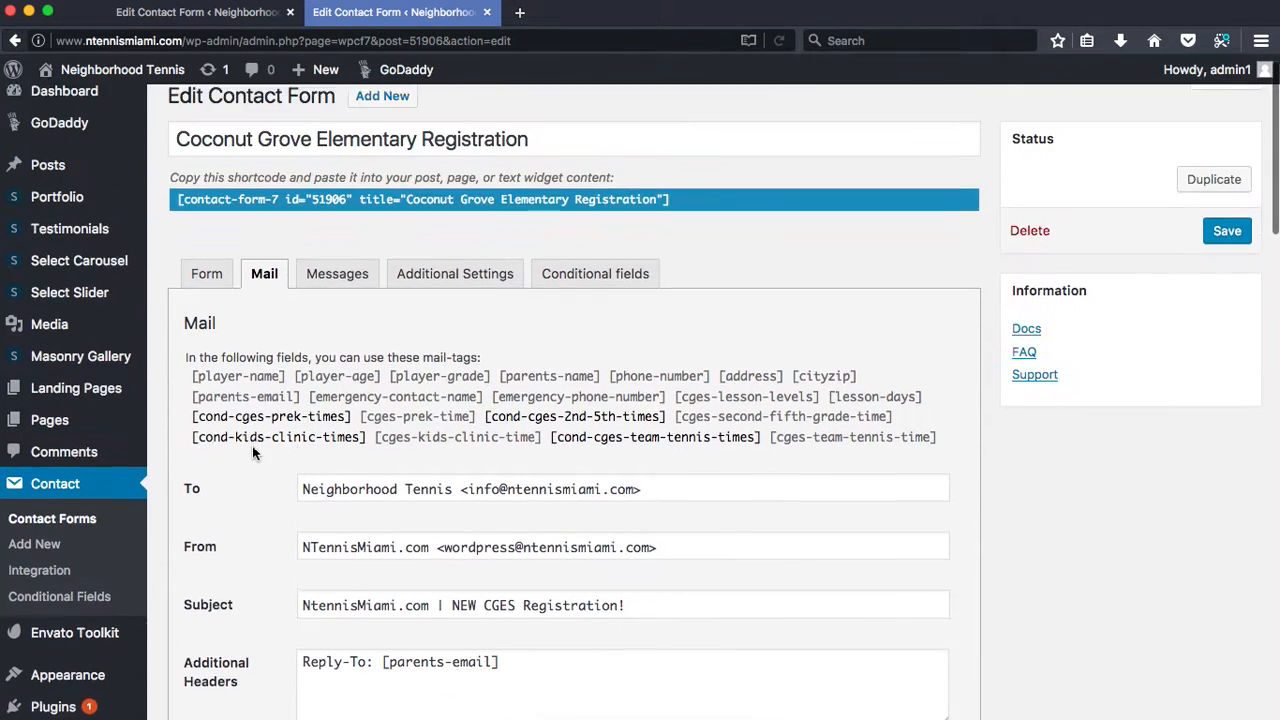
Open the registration form's template and review its field labels and form-tags, from Player Name to Emergency Contact Number
{"action": "scroll", "coordinate": [252, 453], "scroll_direction": "up", "scroll_amount": 1}
{"action": "left_click", "coordinate": [207, 295]}
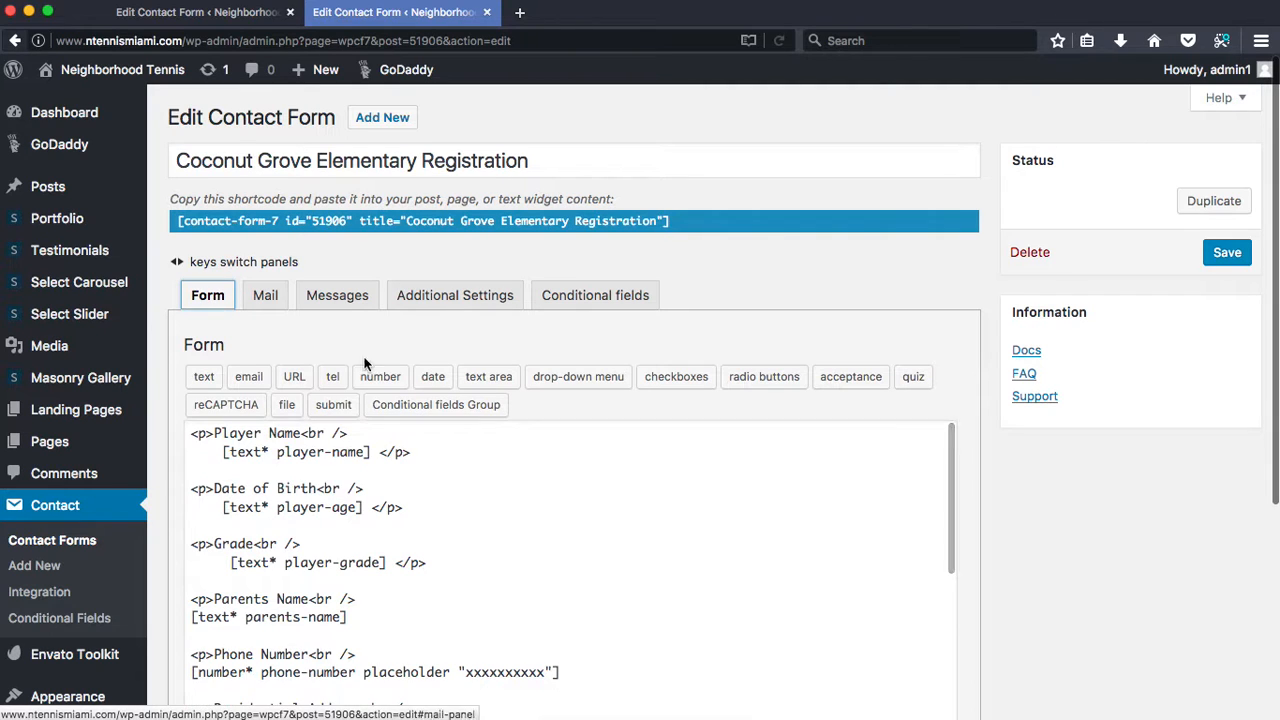
{"action": "left_click", "coordinate": [592, 590]}
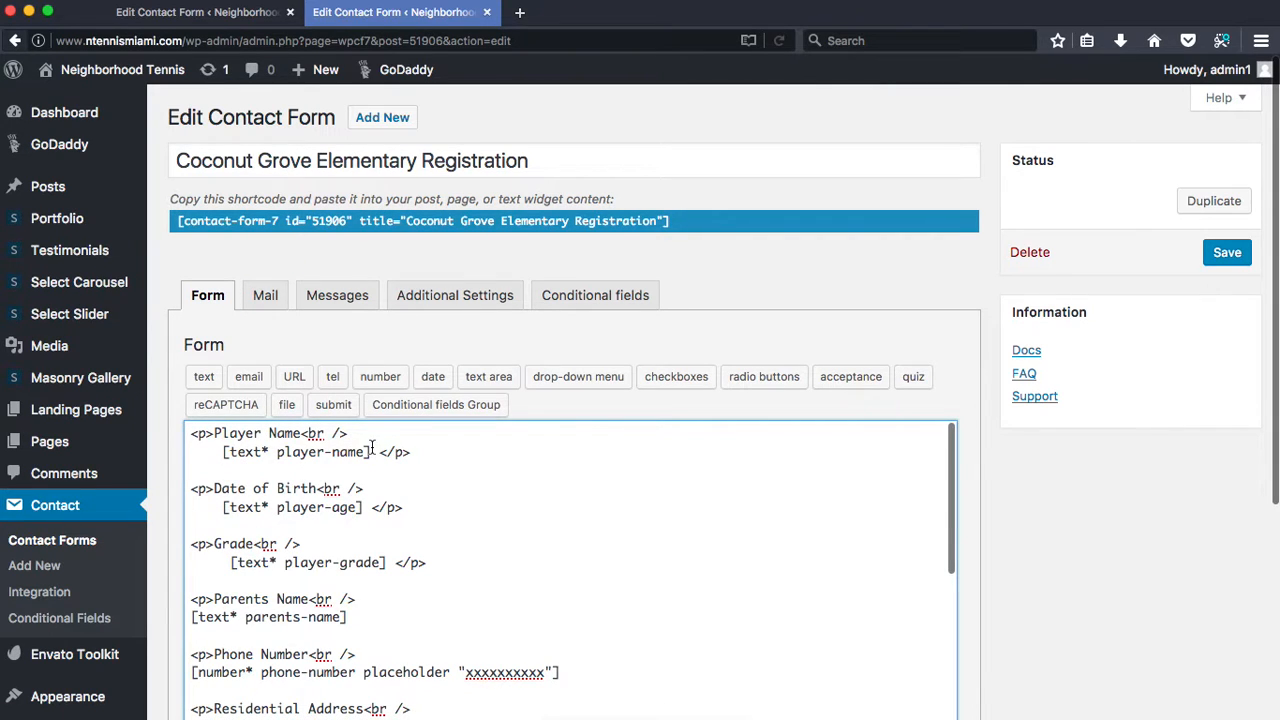
{"action": "scroll", "coordinate": [1087, 581], "scroll_direction": "down", "scroll_amount": 5}
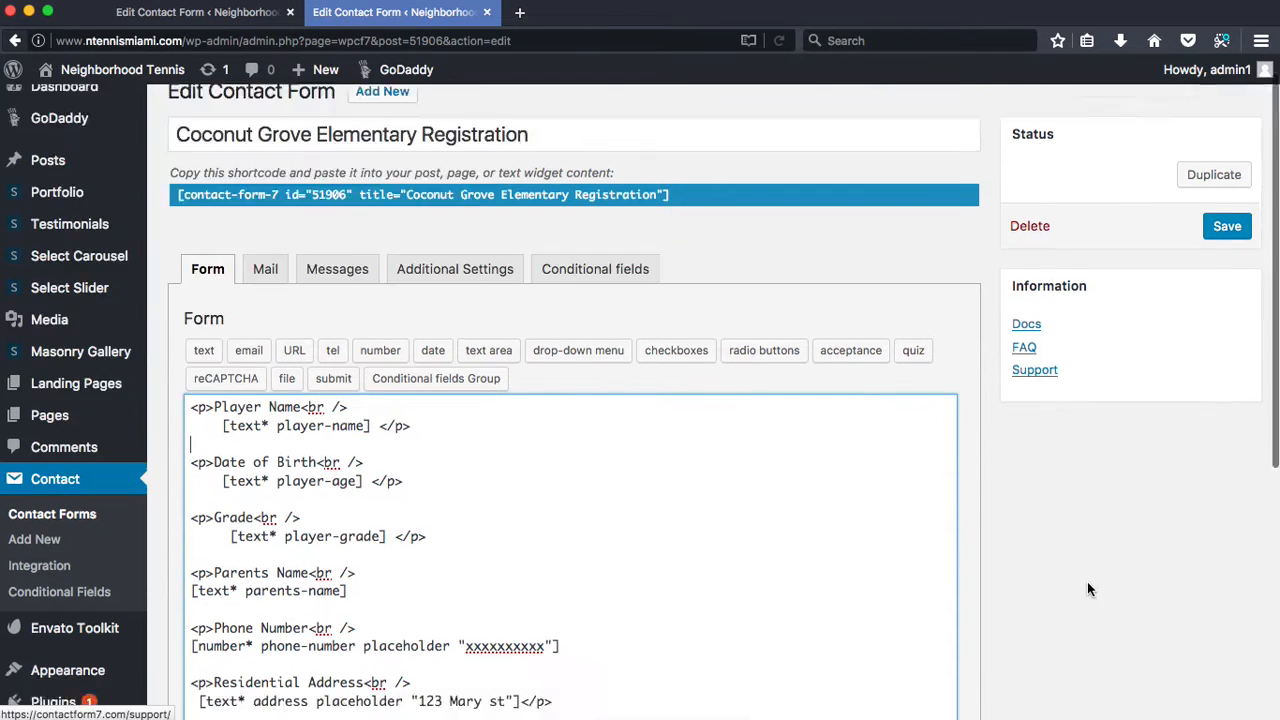
{"action": "scroll", "coordinate": [628, 323], "scroll_direction": "up", "scroll_amount": 2}
{"action": "scroll", "coordinate": [499, 478], "scroll_direction": "down", "scroll_amount": 10}
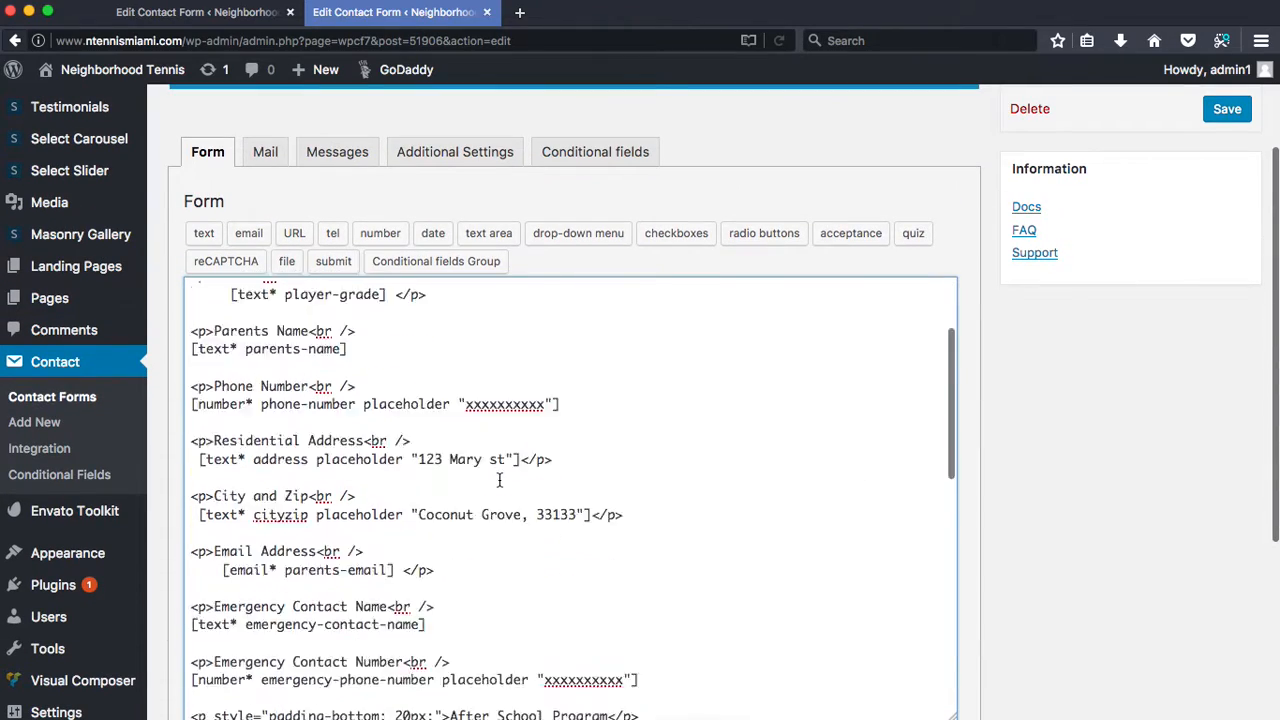
{"action": "scroll", "coordinate": [499, 480], "scroll_direction": "up", "scroll_amount": 12}
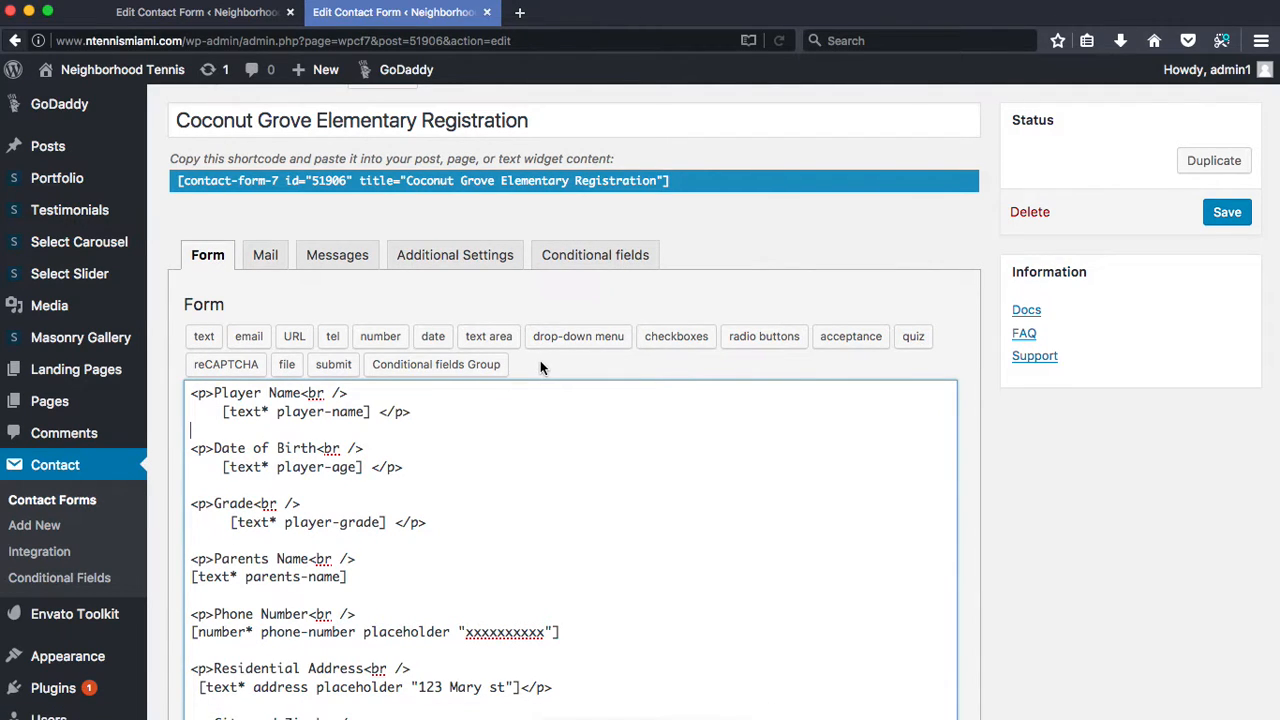
Examine the Player Name label and its player-name text tag in the form template
{"action": "left_click_drag", "start_coordinate": [186, 393], "coordinate": [434, 403]}
{"action": "left_click", "coordinate": [427, 404]}
{"action": "left_click", "coordinate": [312, 295]}
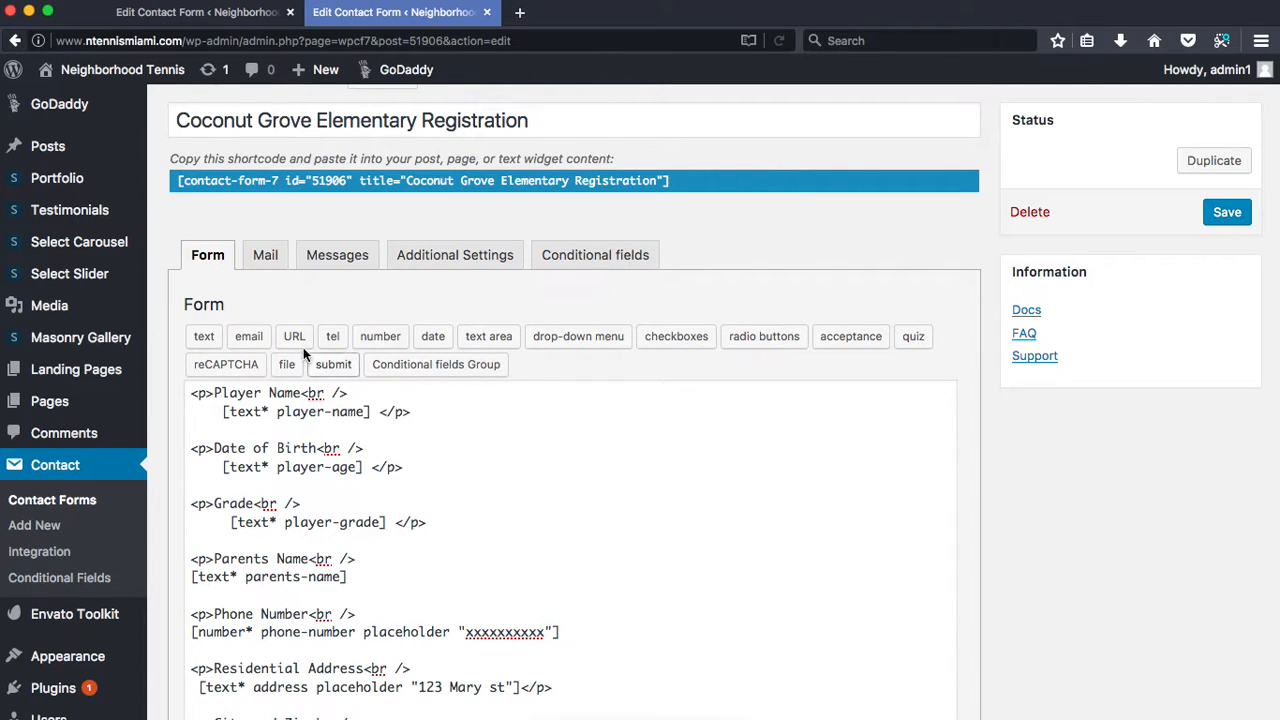
{"action": "left_click", "coordinate": [443, 411]}
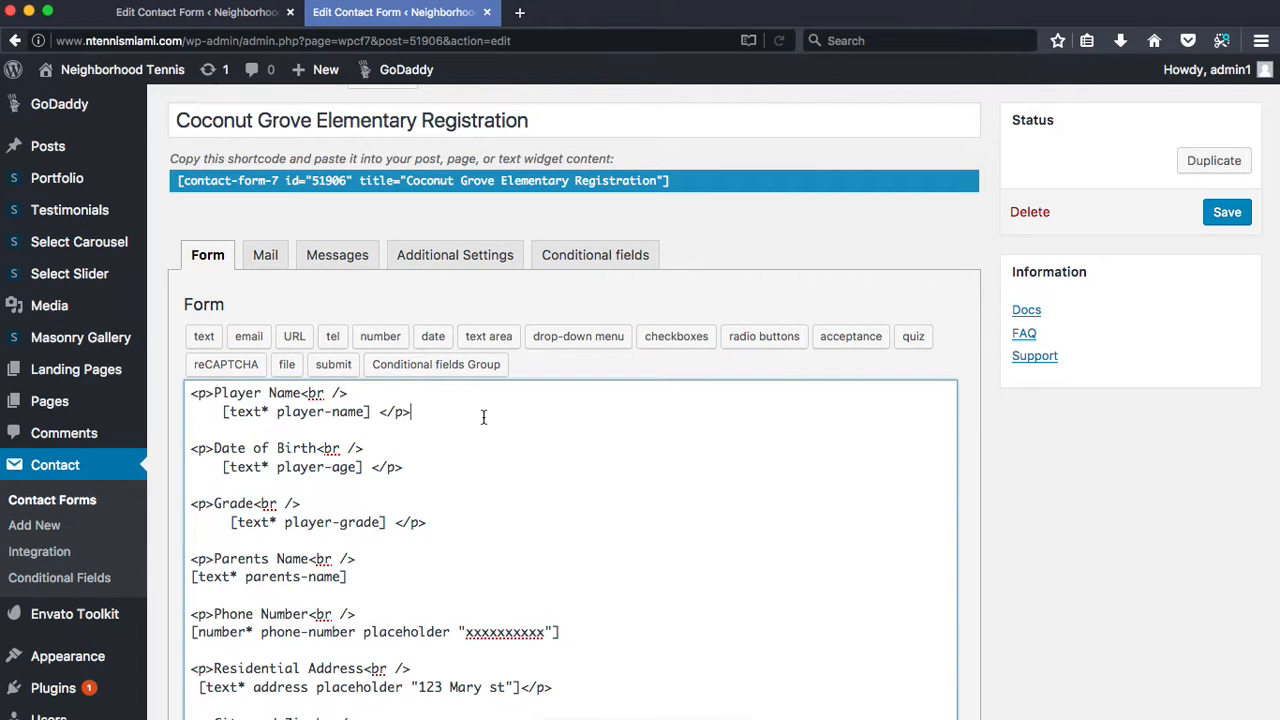
{"action": "left_click_drag", "start_coordinate": [426, 411], "coordinate": [177, 391]}
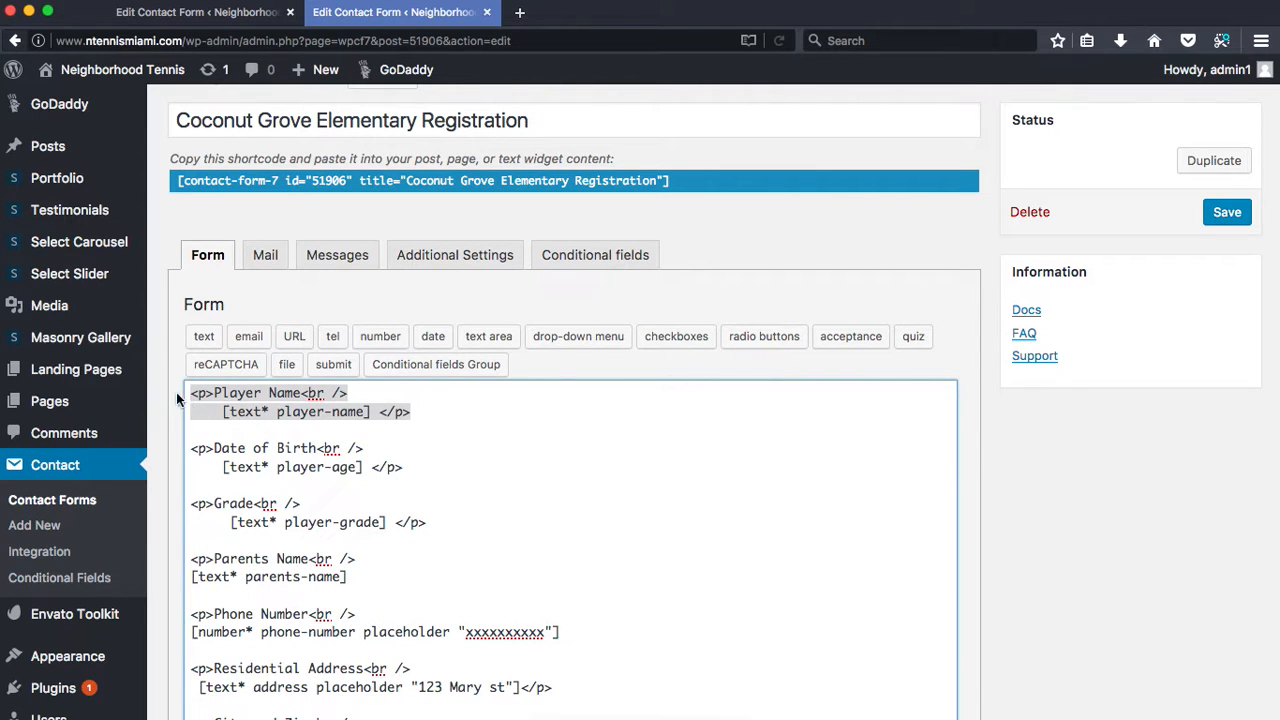
{"action": "left_click", "coordinate": [457, 451]}
Duplicate the Player Name label line into a new paragraph between the player-name tag and the Date of Birth label
{"action": "left_click_drag", "start_coordinate": [371, 391], "coordinate": [190, 393]}
{"action": "key", "text": "super+c"}
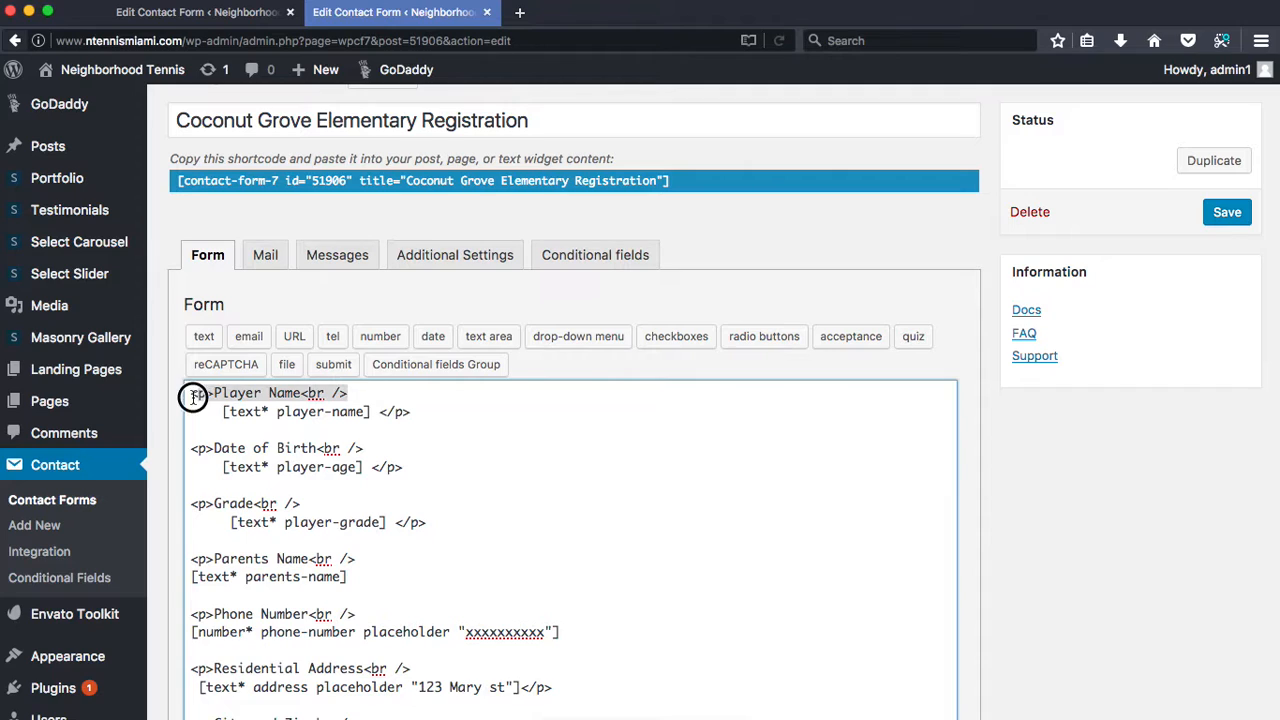
{"action": "left_click", "coordinate": [439, 404]}
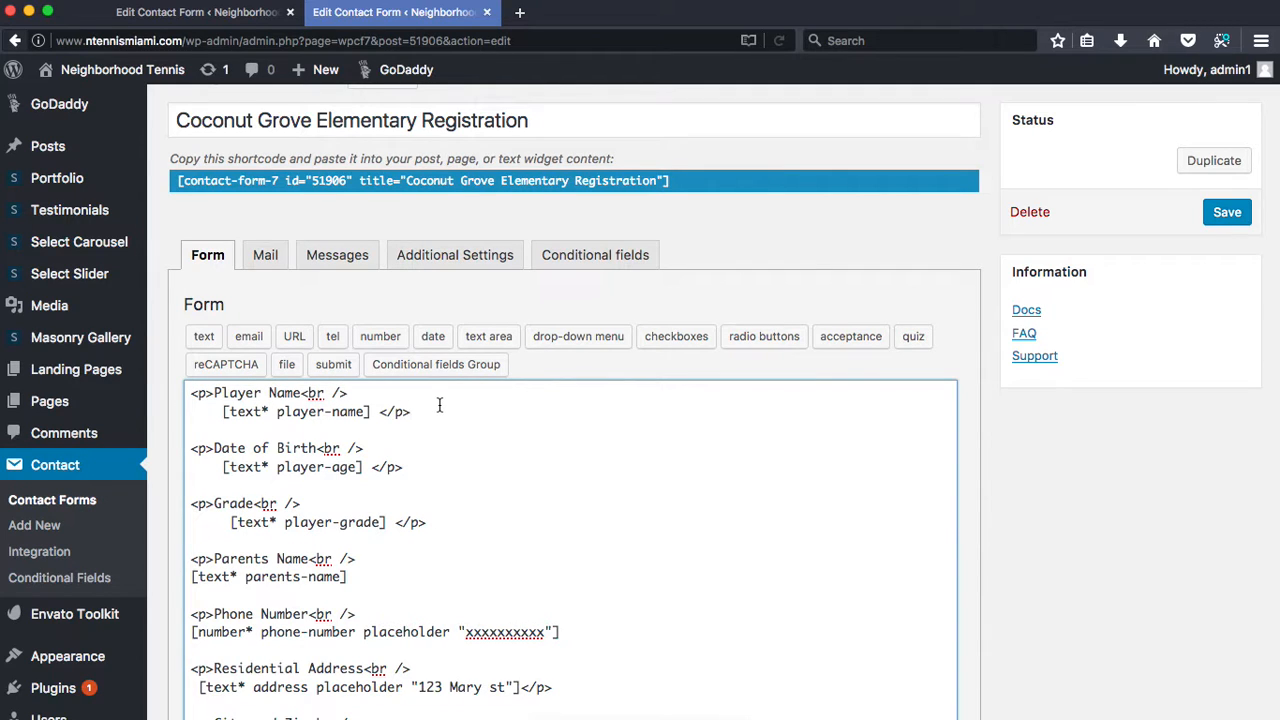
{"action": "key", "text": "Return"}
{"action": "key", "text": "Return"}
{"action": "key", "text": "super+v"}
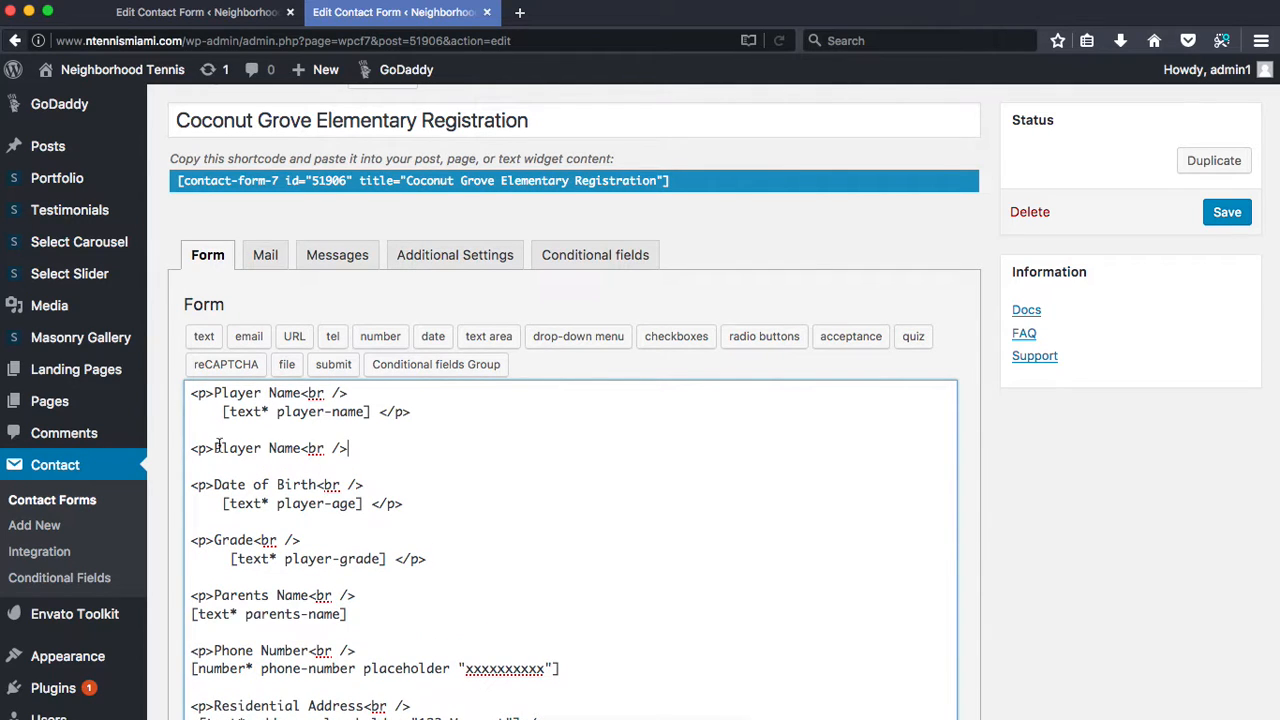
Change the duplicated label's text to Website and save the contact form
{"action": "left_click_drag", "start_coordinate": [214, 448], "coordinate": [302, 448]}
{"action": "type", "text": "W"}
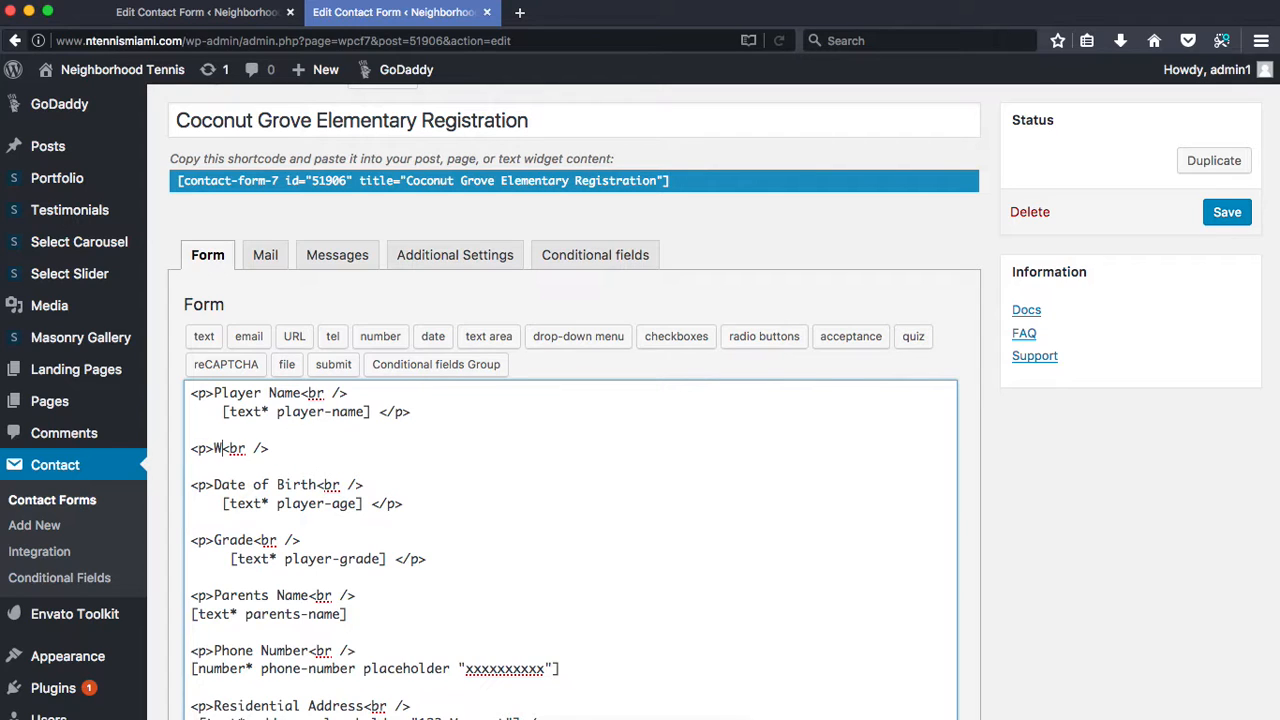
{"action": "type", "text": "ebsite"}
{"action": "left_click", "coordinate": [1217, 208]}
Open ntennismiami.com in a new tab and go to the registration form on the Coconut Grove Elementary page
{"action": "key", "text": "super+t"}
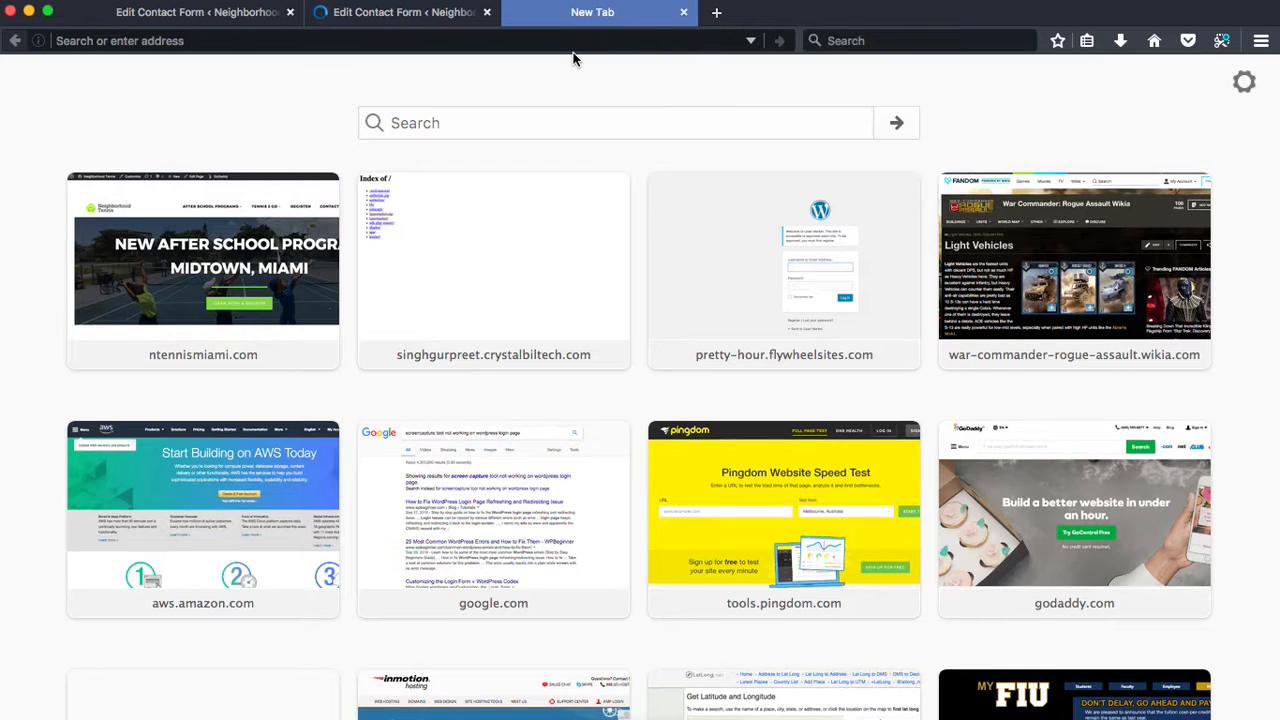
{"action": "type", "text": "ntennismiami.com/"}
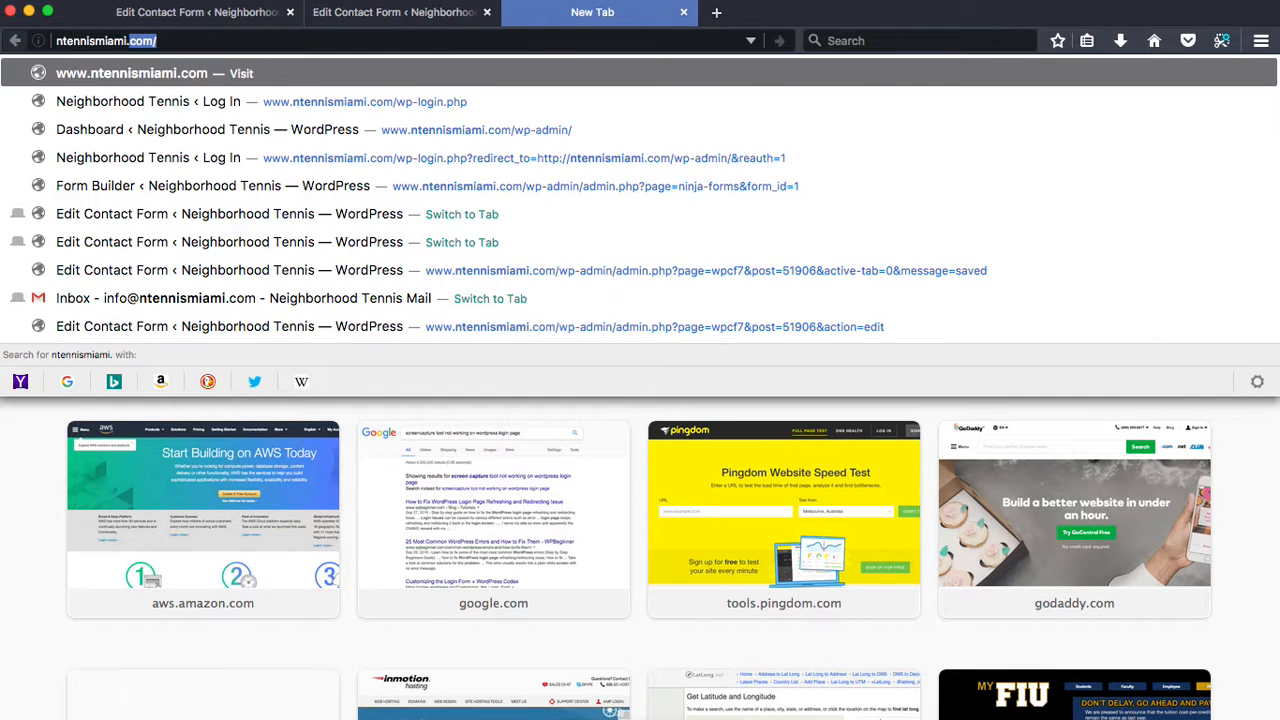
{"action": "key", "text": "Return"}
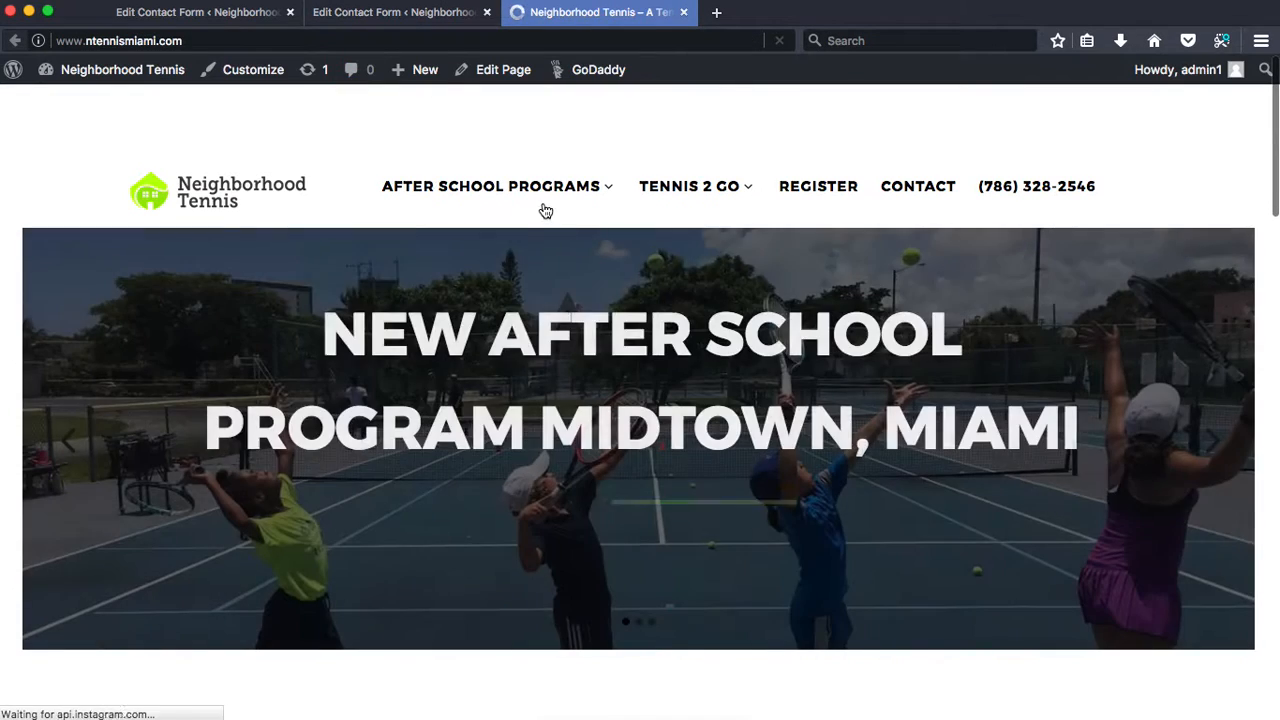
{"action": "mouse_move", "coordinate": [566, 194]}
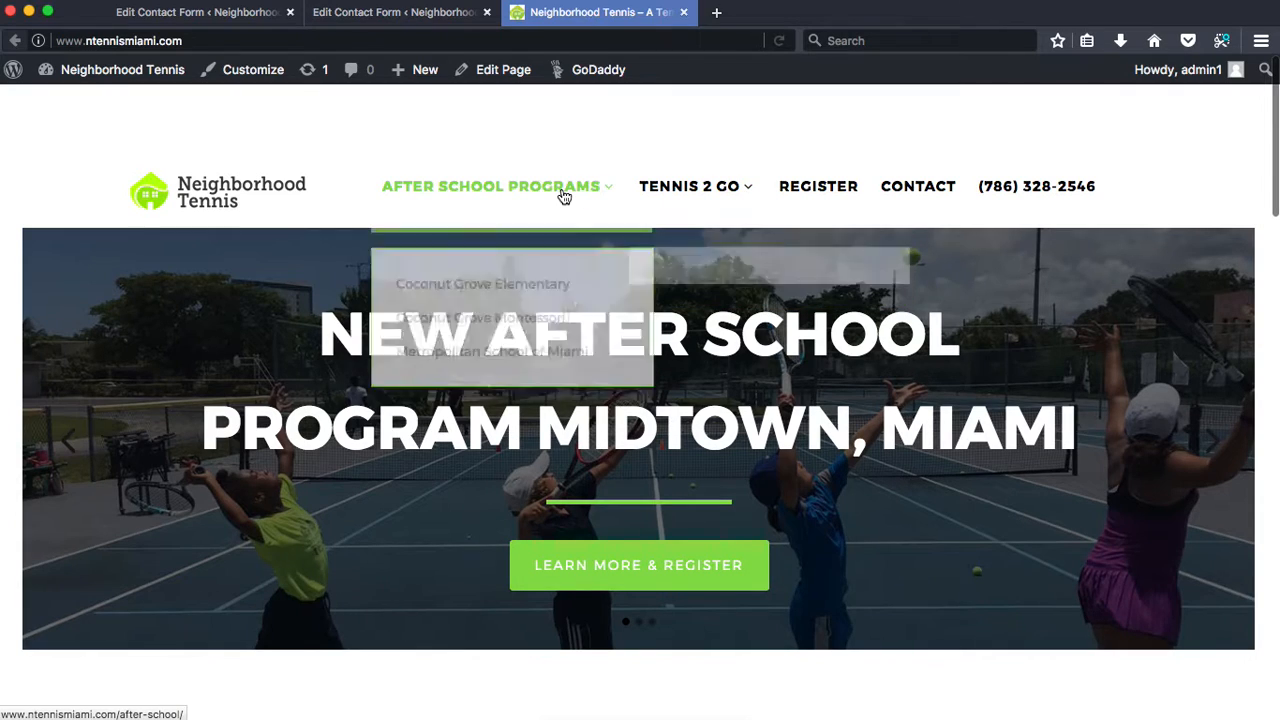
{"action": "left_click", "coordinate": [476, 272]}
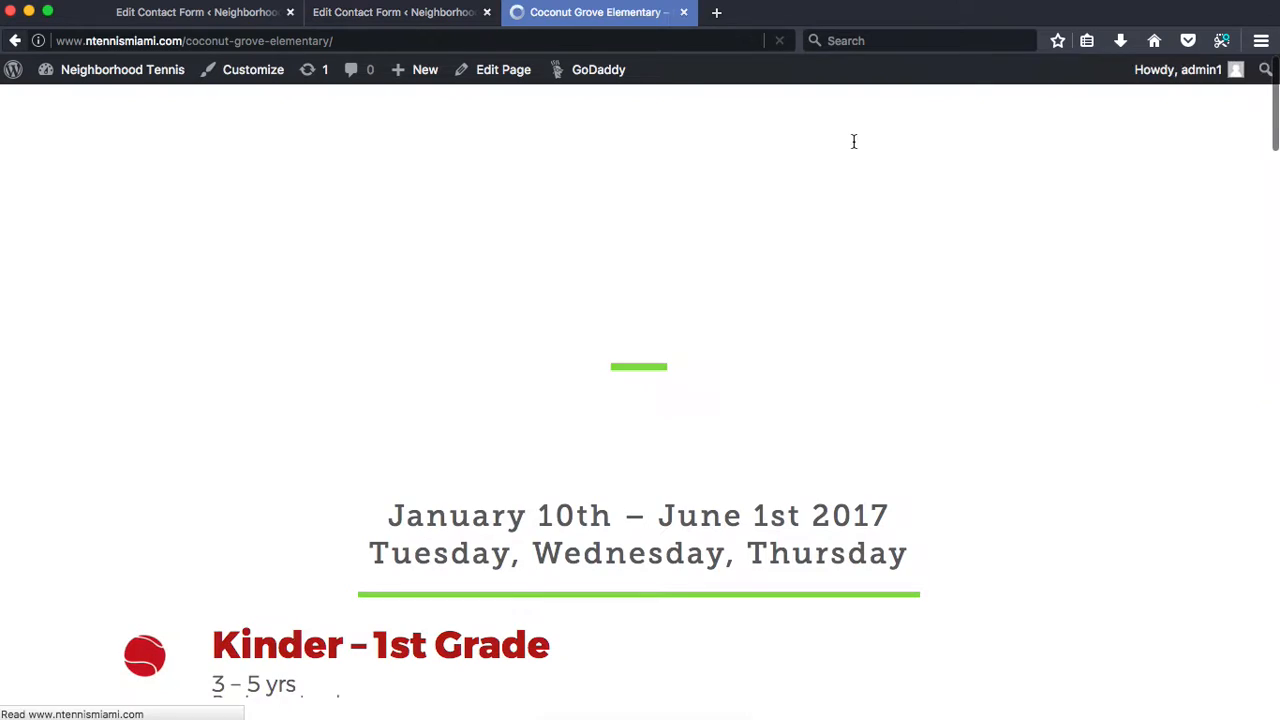
{"action": "scroll", "coordinate": [594, 400], "scroll_direction": "down", "scroll_amount": 15}
{"action": "scroll", "coordinate": [594, 394], "scroll_direction": "up", "scroll_amount": 4}
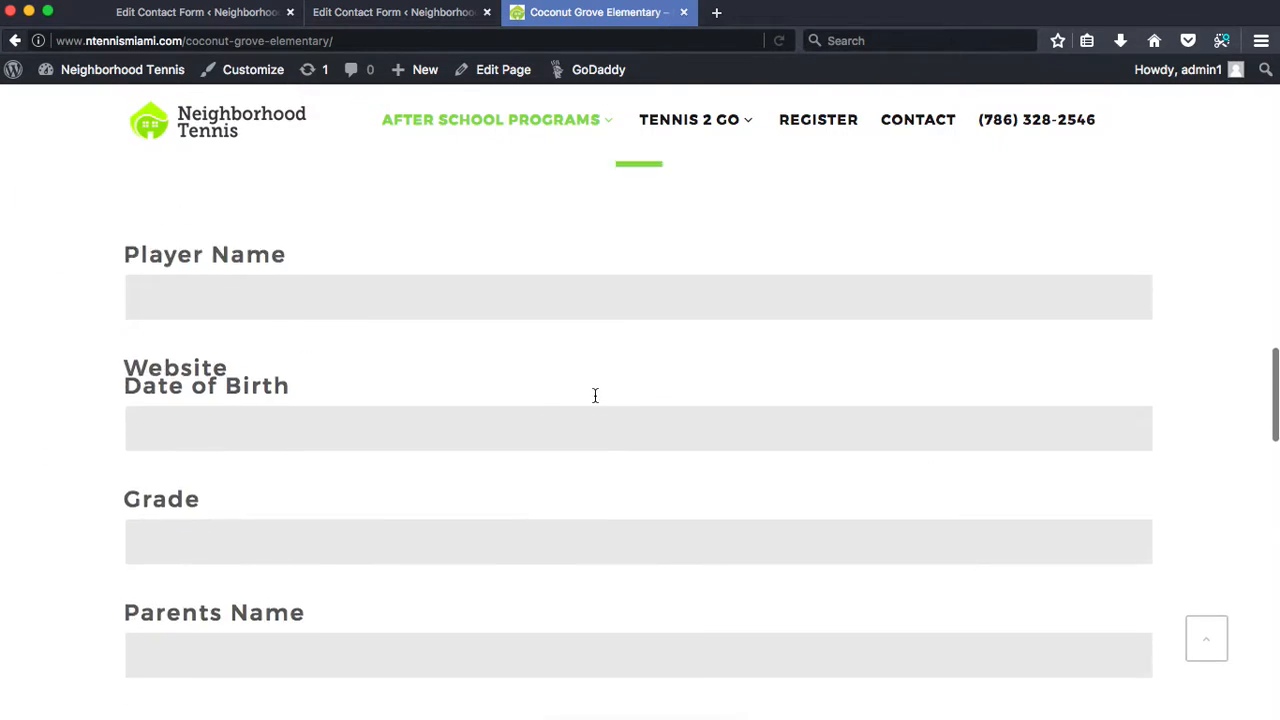
Check how the Website label is displayed above Date of Birth on the live registration form
{"action": "left_click_drag", "start_coordinate": [132, 386], "coordinate": [231, 384]}
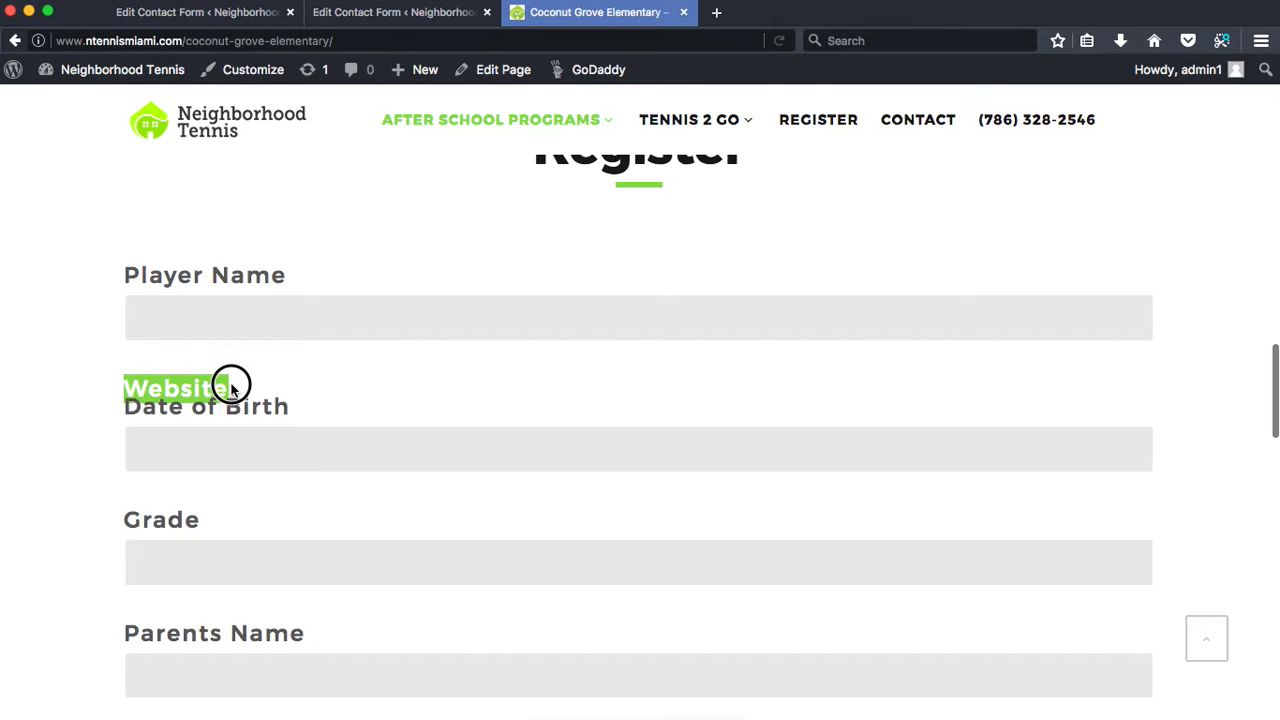
{"action": "left_click", "coordinate": [231, 384]}
{"action": "left_click_drag", "start_coordinate": [130, 379], "coordinate": [226, 385]}
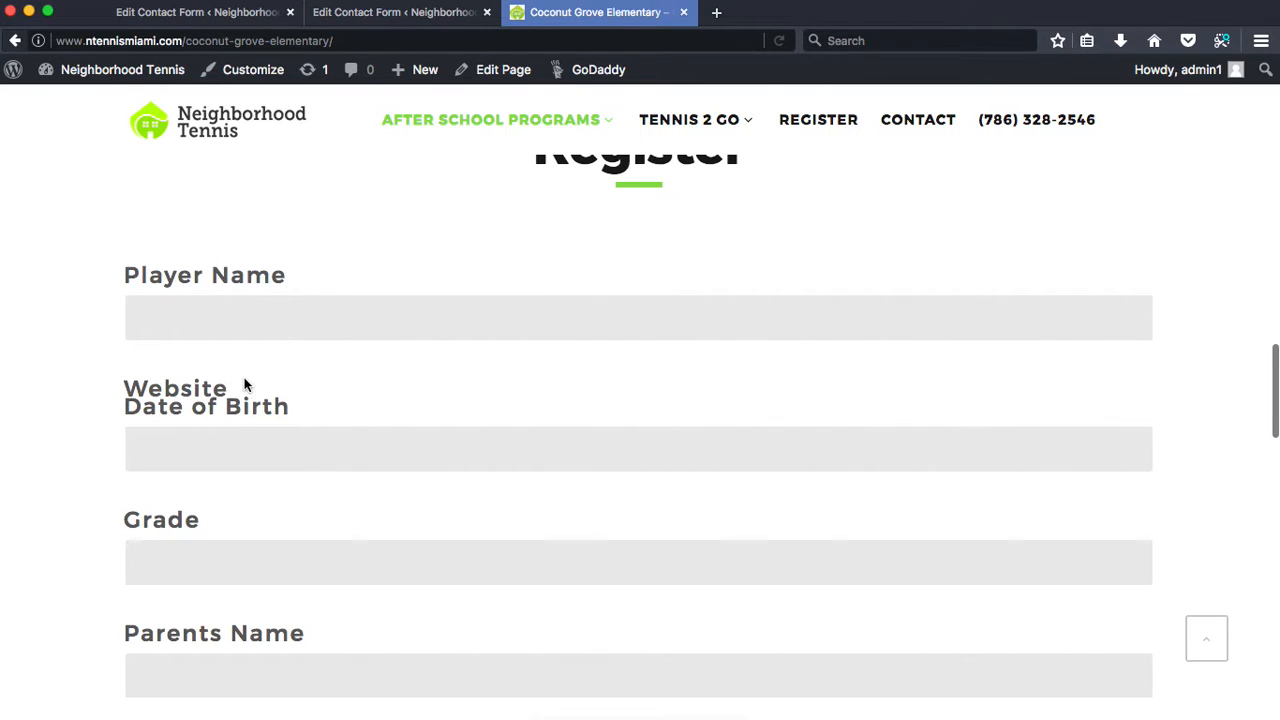
Return to the form template and start generating a URL form-tag for the Website label
{"action": "left_click", "coordinate": [386, 14]}
{"action": "scroll", "coordinate": [370, 551], "scroll_direction": "down", "scroll_amount": 2}
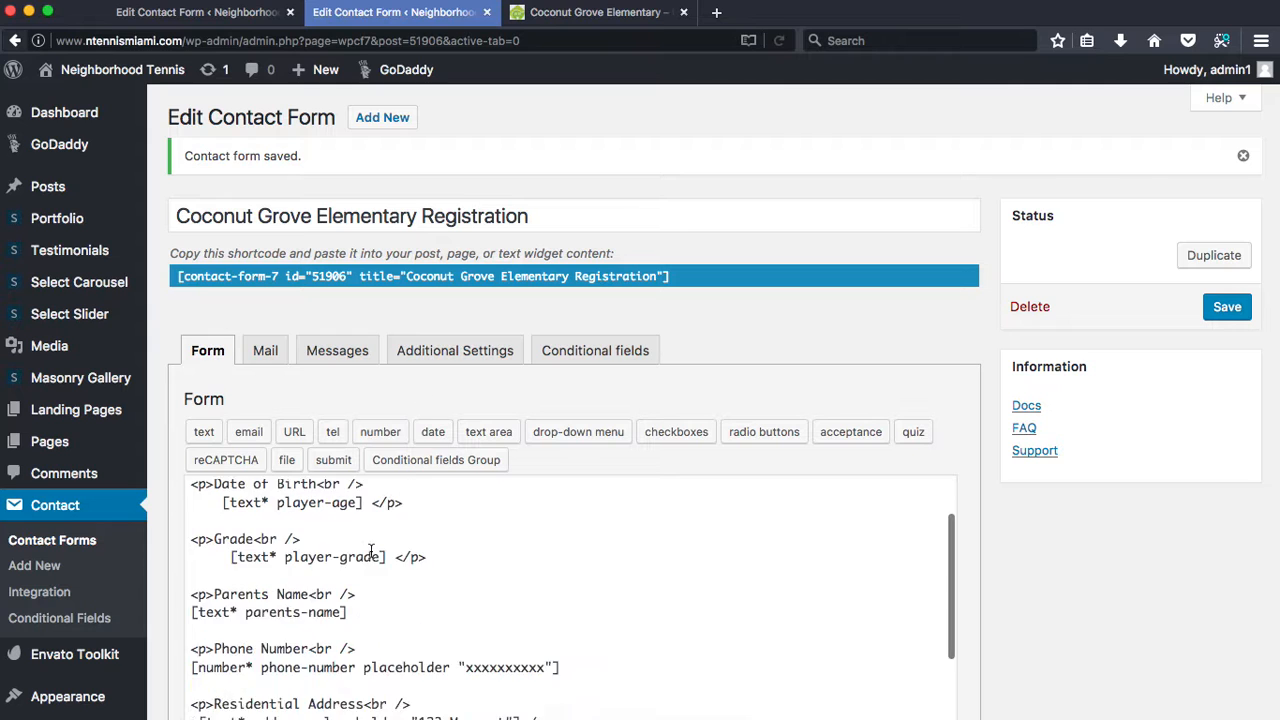
{"action": "scroll", "coordinate": [370, 551], "scroll_direction": "up", "scroll_amount": 2}
{"action": "left_click", "coordinate": [286, 545]}
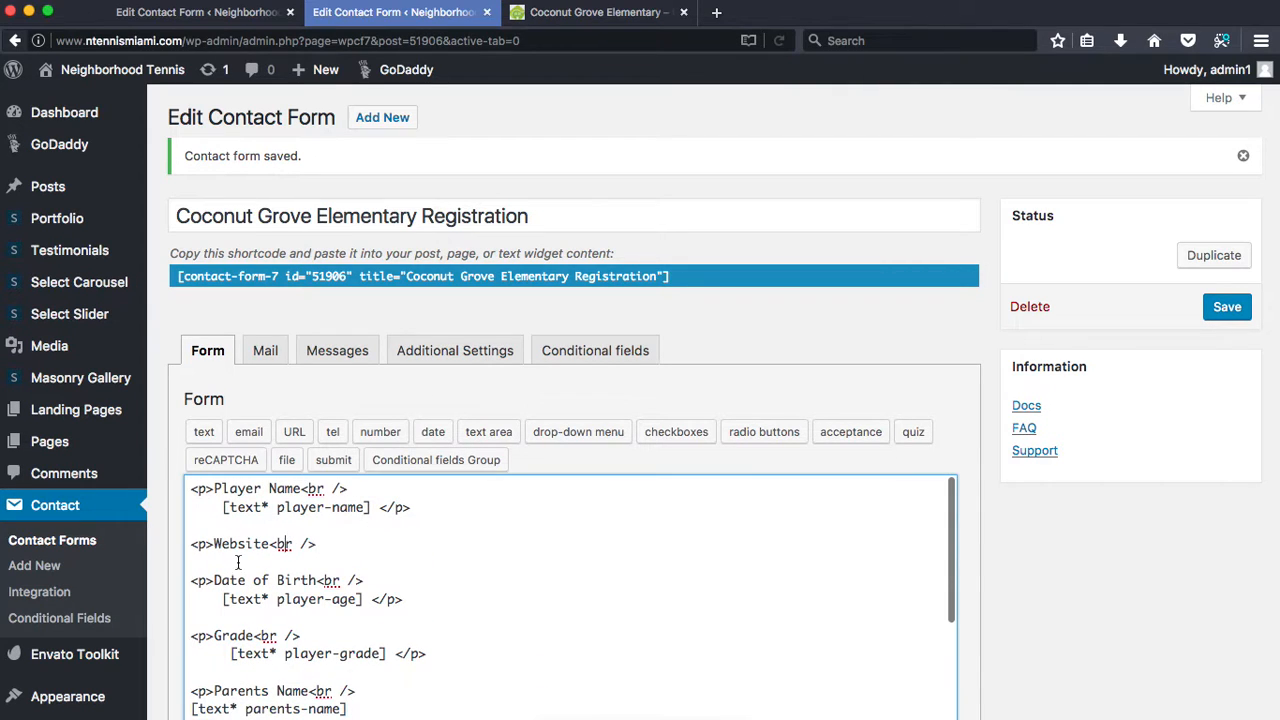
{"action": "left_click", "coordinate": [290, 432]}
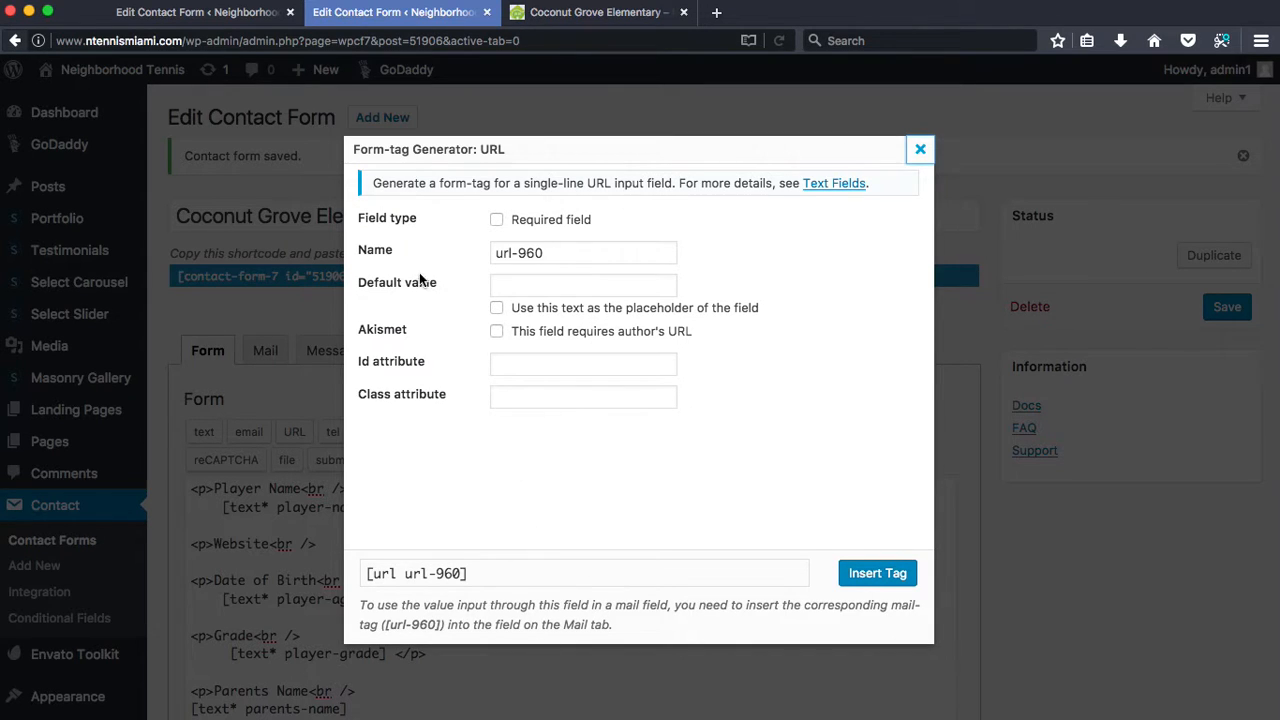
Keep the URL field optional and name it website-field
{"action": "left_click", "coordinate": [497, 219]}
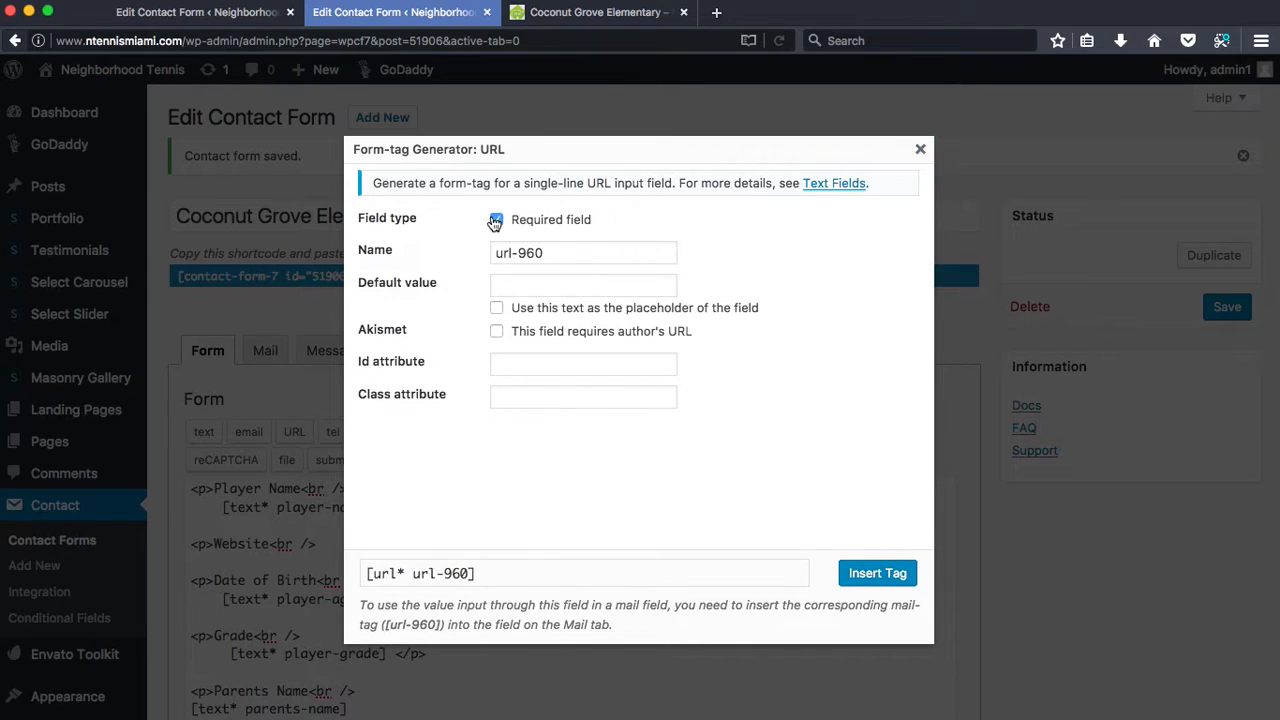
{"action": "left_click", "coordinate": [497, 219]}
{"action": "left_click", "coordinate": [557, 252]}
{"action": "left_click_drag", "start_coordinate": [557, 252], "coordinate": [468, 251]}
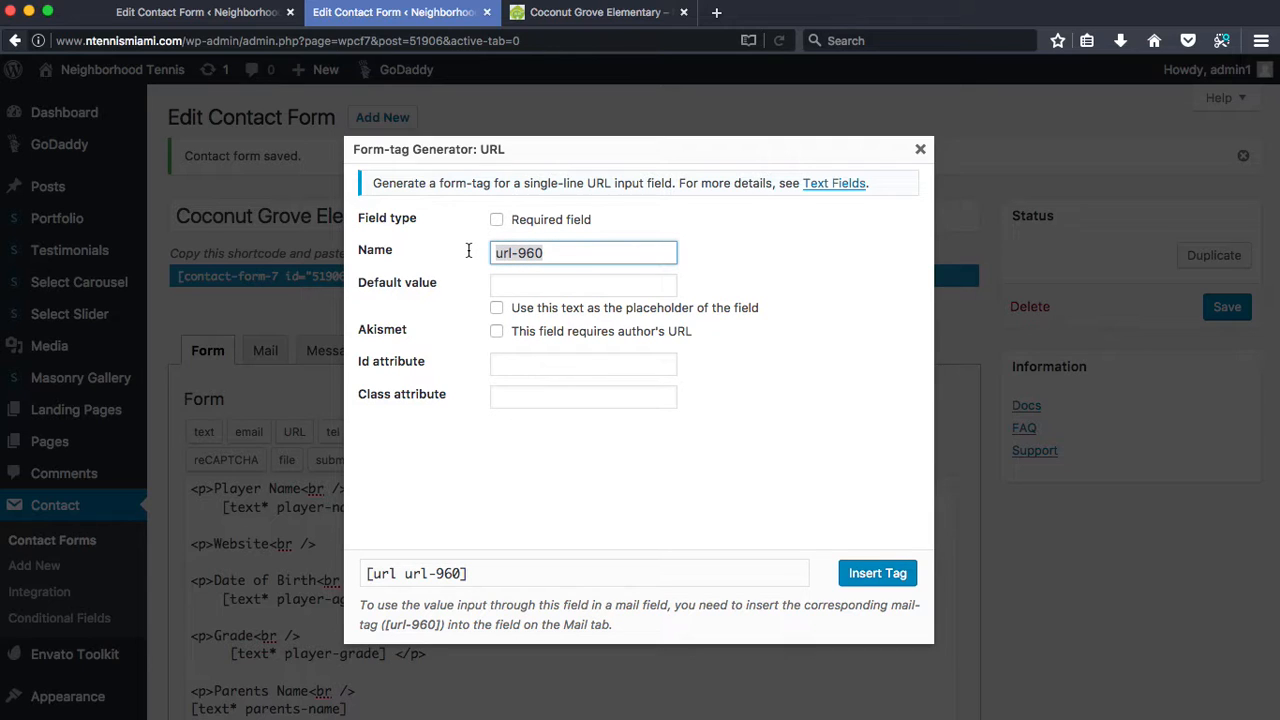
{"action": "type", "text": "website-field"}
{"action": "left_click_drag", "start_coordinate": [577, 254], "coordinate": [477, 253]}
{"action": "left_click", "coordinate": [513, 256]}
{"action": "left_click", "coordinate": [546, 254]}
{"action": "key", "text": "BackSpace"}
{"action": "key", "text": "BackSpace"}
{"action": "type", "text": "-field"}
{"action": "left_click", "coordinate": [537, 288]}
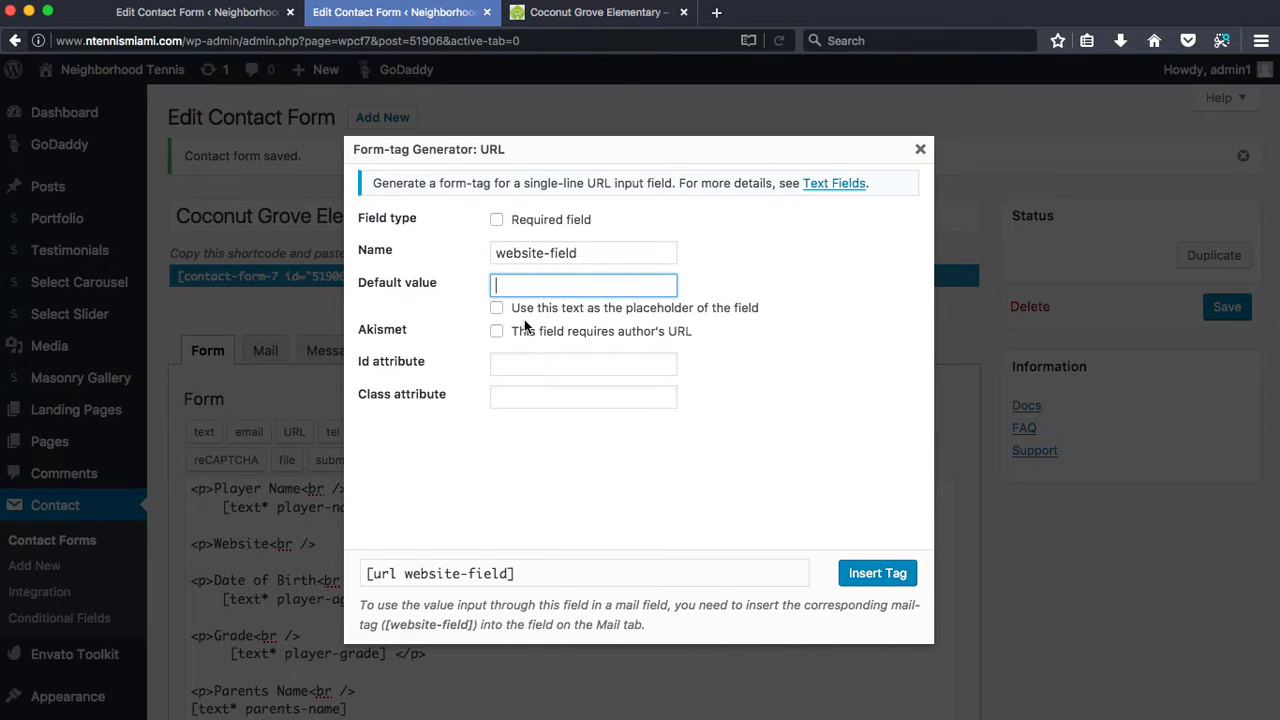
{"action": "left_click", "coordinate": [497, 308]}
{"action": "left_click", "coordinate": [503, 286]}
{"action": "type", "text": "ww"}
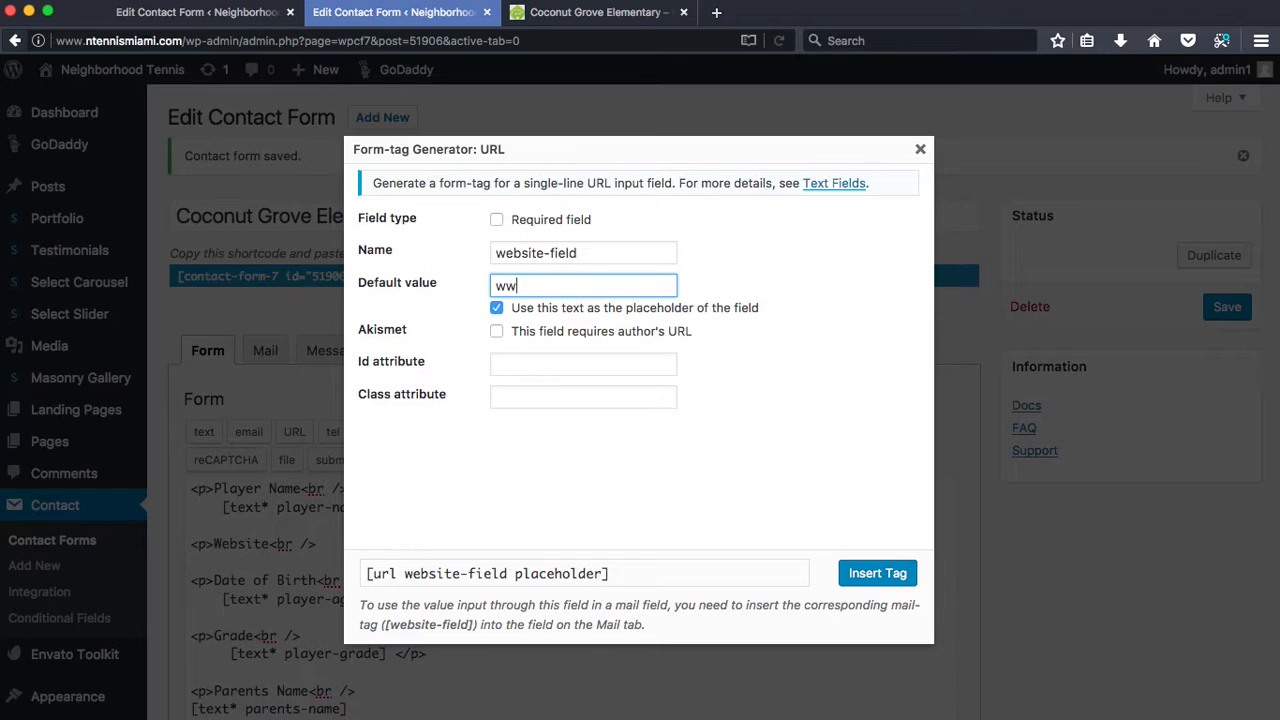
{"action": "type", "text": "w.ntennismiami.com"}
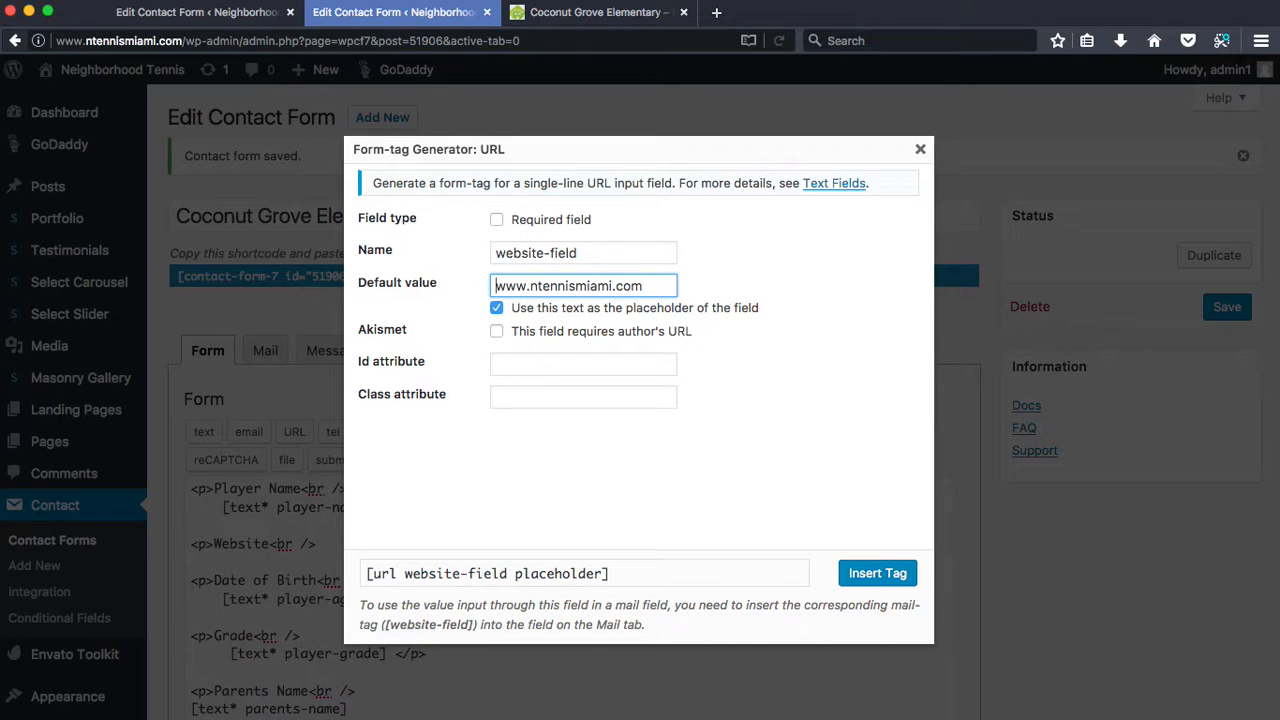
{"action": "type", "text": "E.g."}
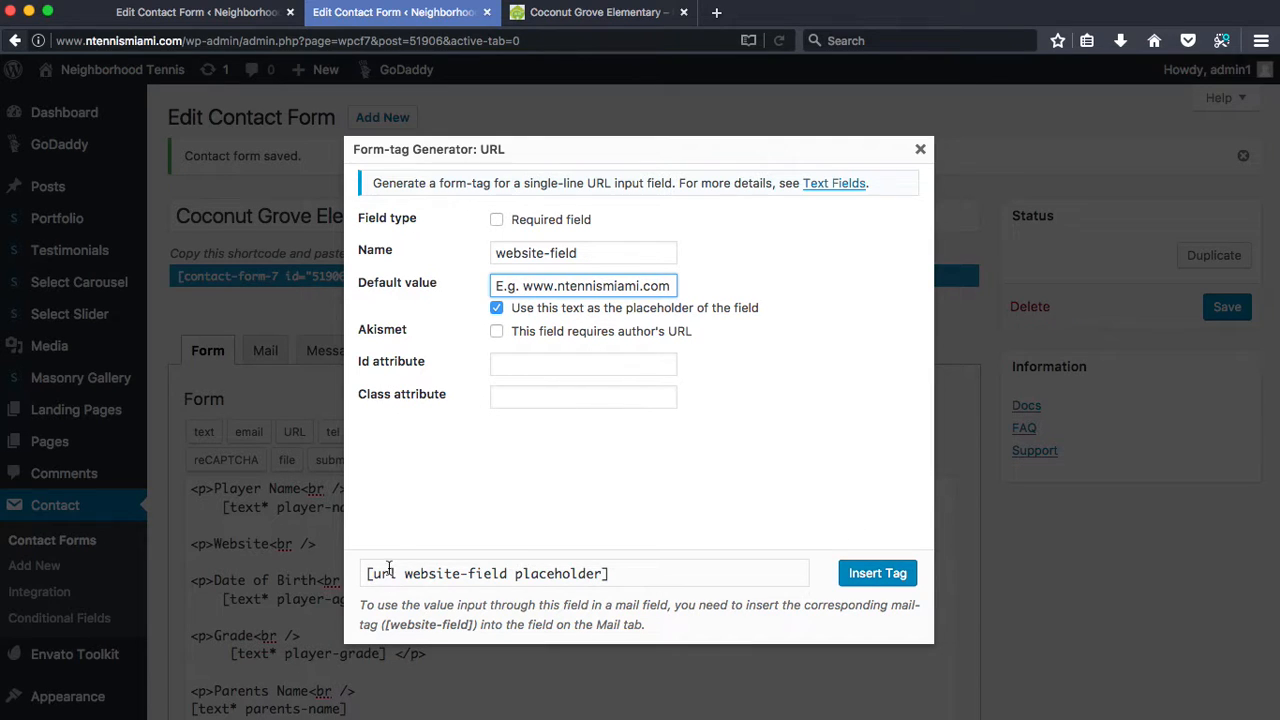
Insert the generated website-field URL tag into the form template below the Website label
{"action": "left_click", "coordinate": [523, 576]}
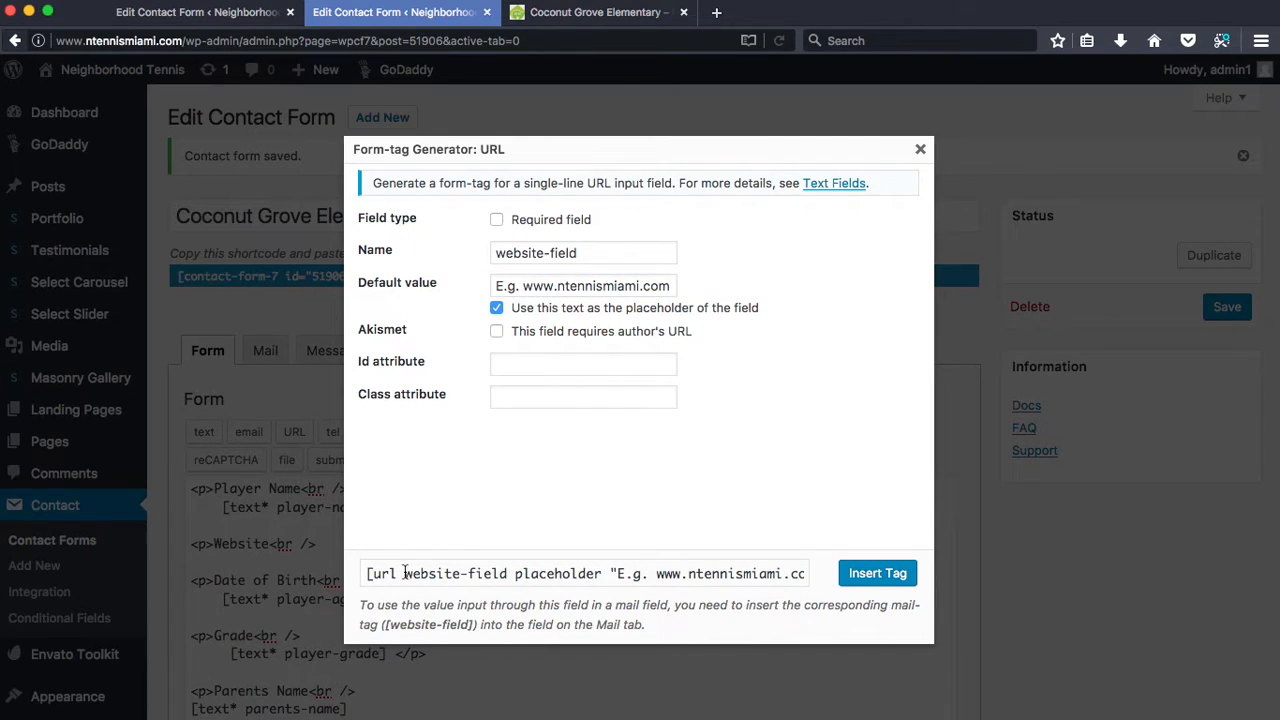
{"action": "left_click", "coordinate": [876, 574]}
{"action": "scroll", "coordinate": [630, 583], "scroll_direction": "down", "scroll_amount": 2}
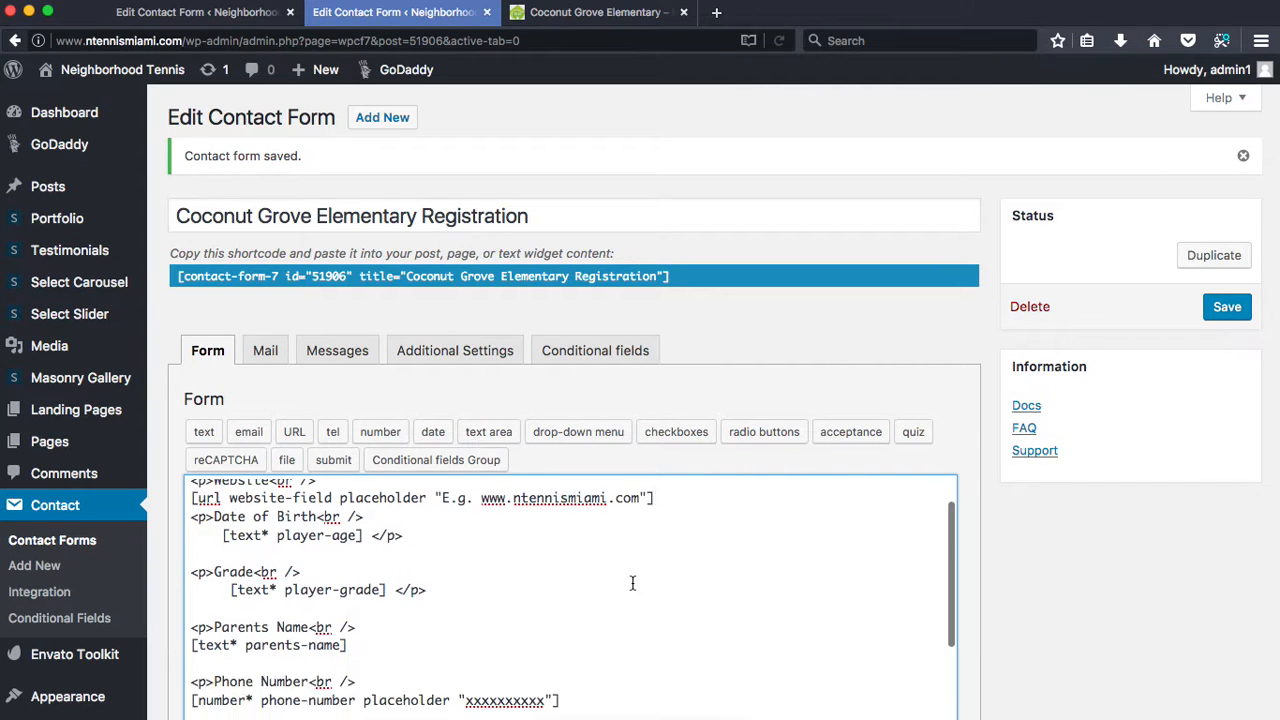
Close the Website paragraph with the </p> copied from the Player Name tag and leave a blank line before Date of Birth
{"action": "scroll", "coordinate": [628, 583], "scroll_direction": "up", "scroll_amount": 2}
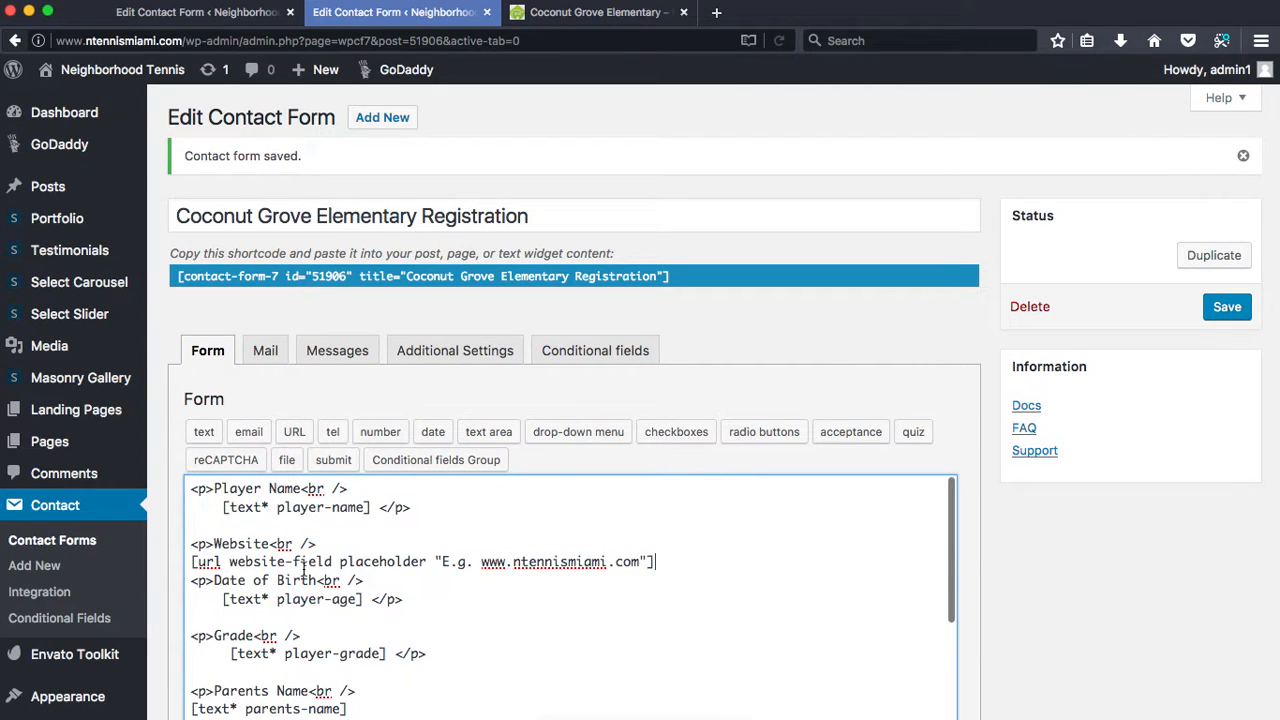
{"action": "left_click_drag", "start_coordinate": [410, 507], "coordinate": [377, 507]}
{"action": "key", "text": "ctrl+c"}
{"action": "left_click", "coordinate": [699, 564]}
{"action": "key", "text": "ctrl+v"}
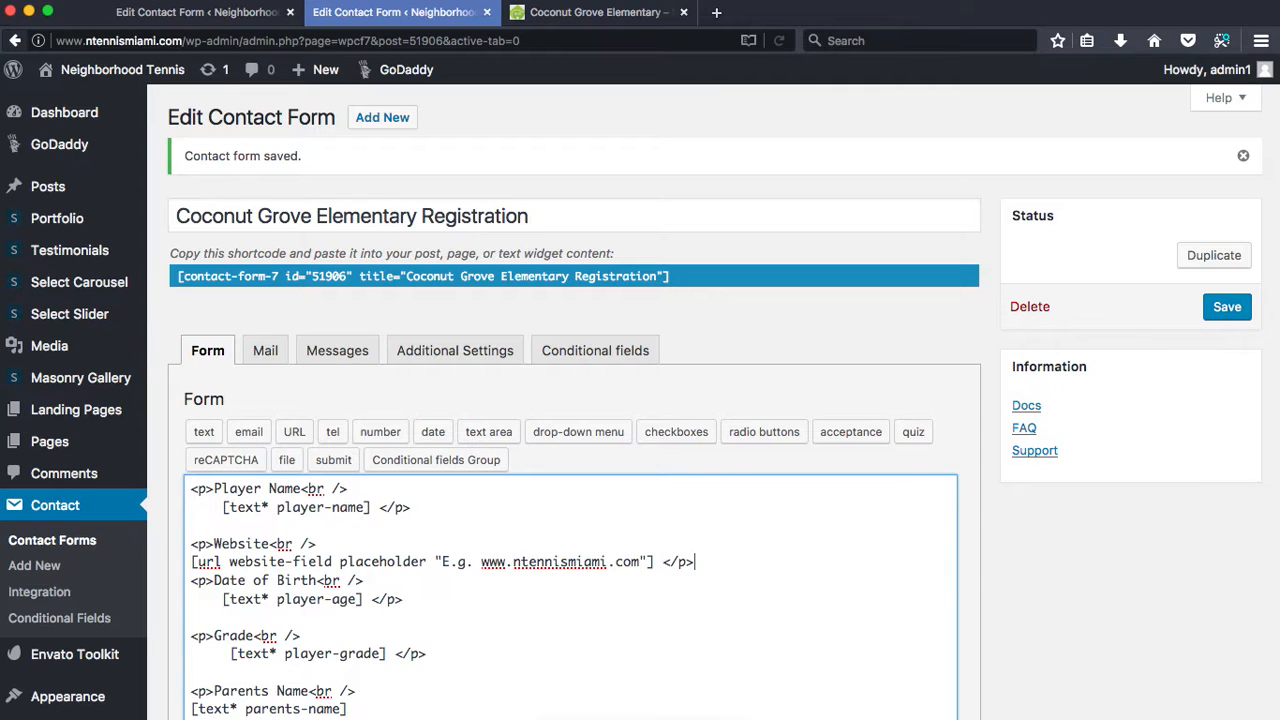
{"action": "key", "text": "Return"}
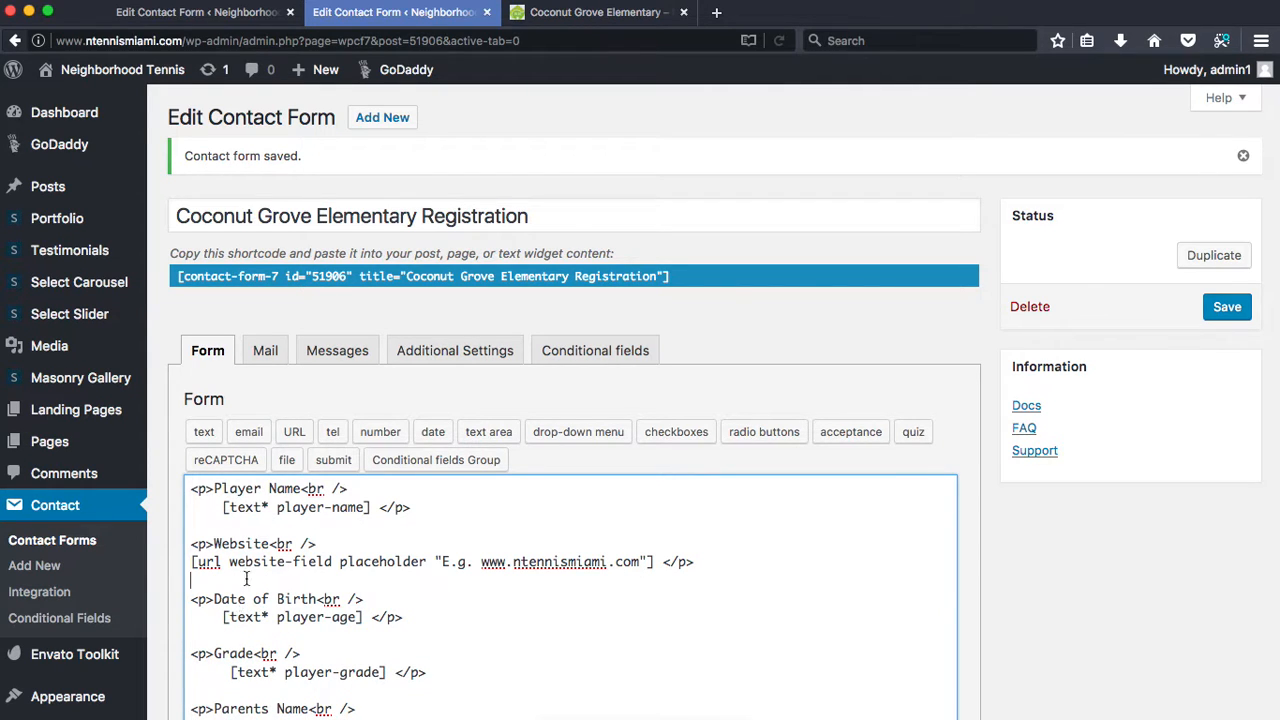
{"action": "scroll", "coordinate": [303, 621], "scroll_direction": "down", "scroll_amount": 1}
{"action": "scroll", "coordinate": [303, 621], "scroll_direction": "up", "scroll_amount": 1}
{"action": "key", "text": "BackSpace"}
{"action": "key", "text": "Return"}
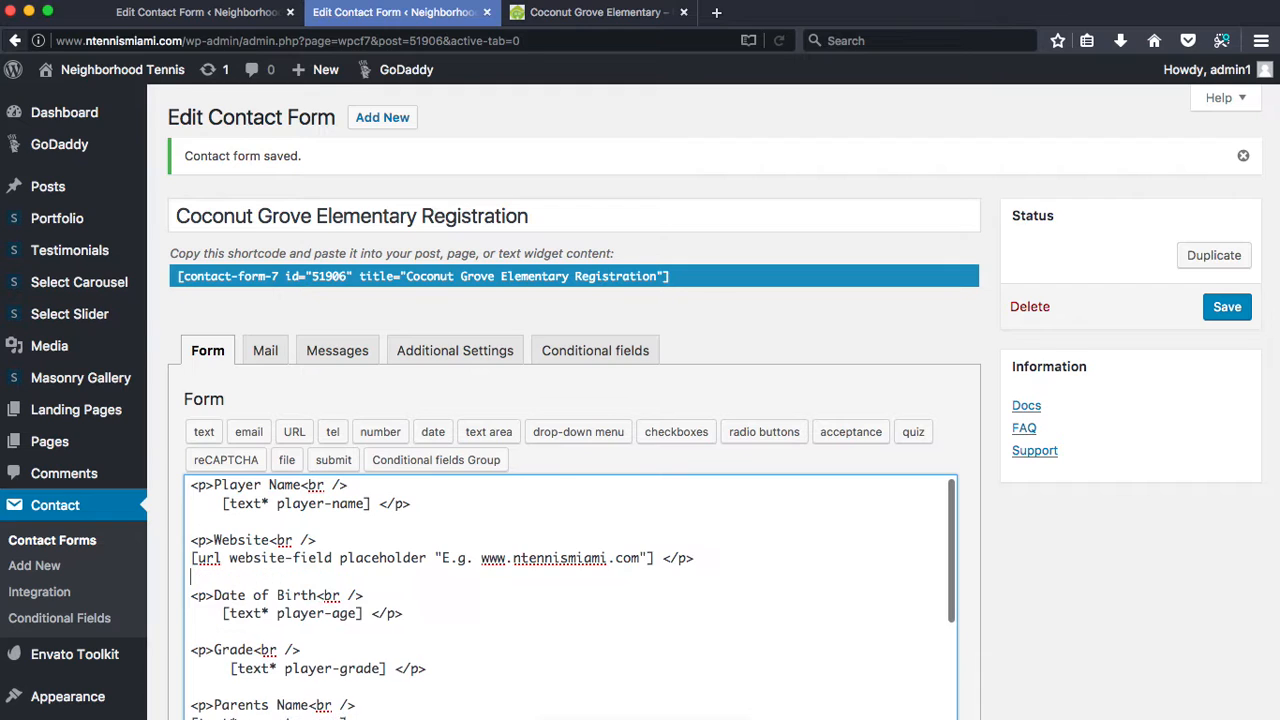
{"action": "left_click", "coordinate": [196, 540]}
{"action": "left_click", "coordinate": [333, 577]}
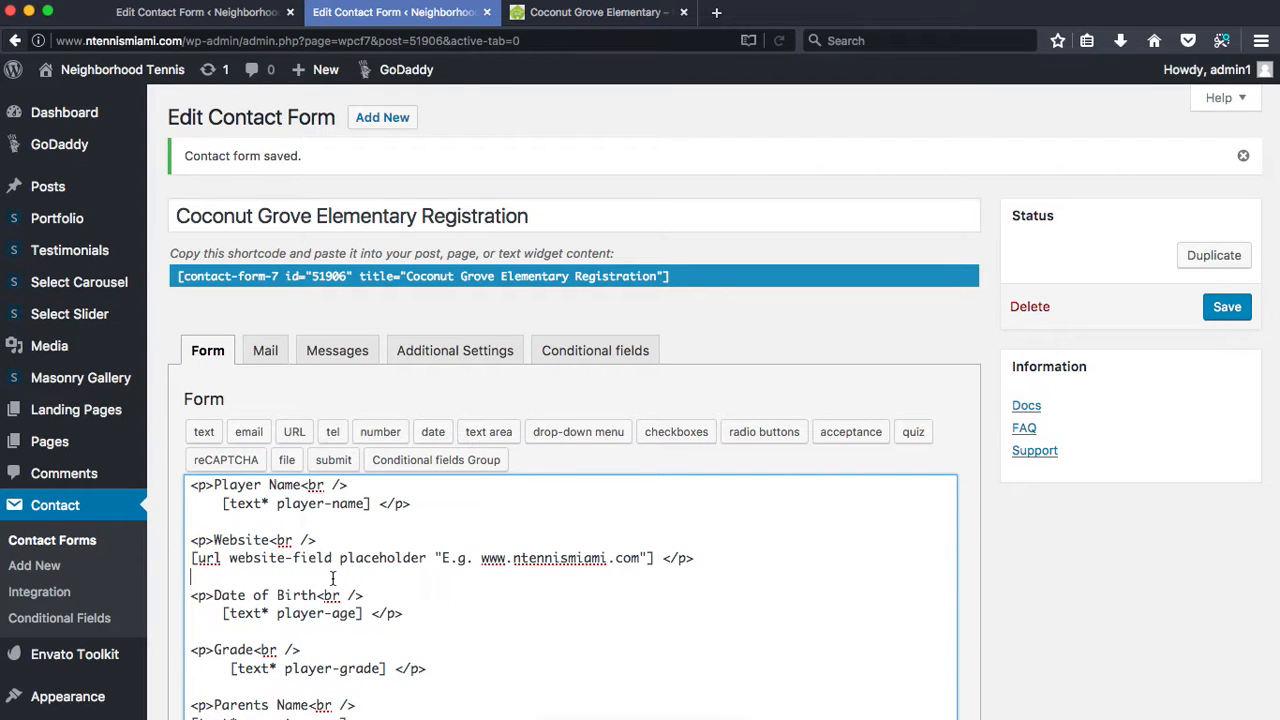
Try to indent the website-field tag to match the player-name tag's indentation
{"action": "scroll", "coordinate": [333, 577], "scroll_direction": "down", "scroll_amount": 1}
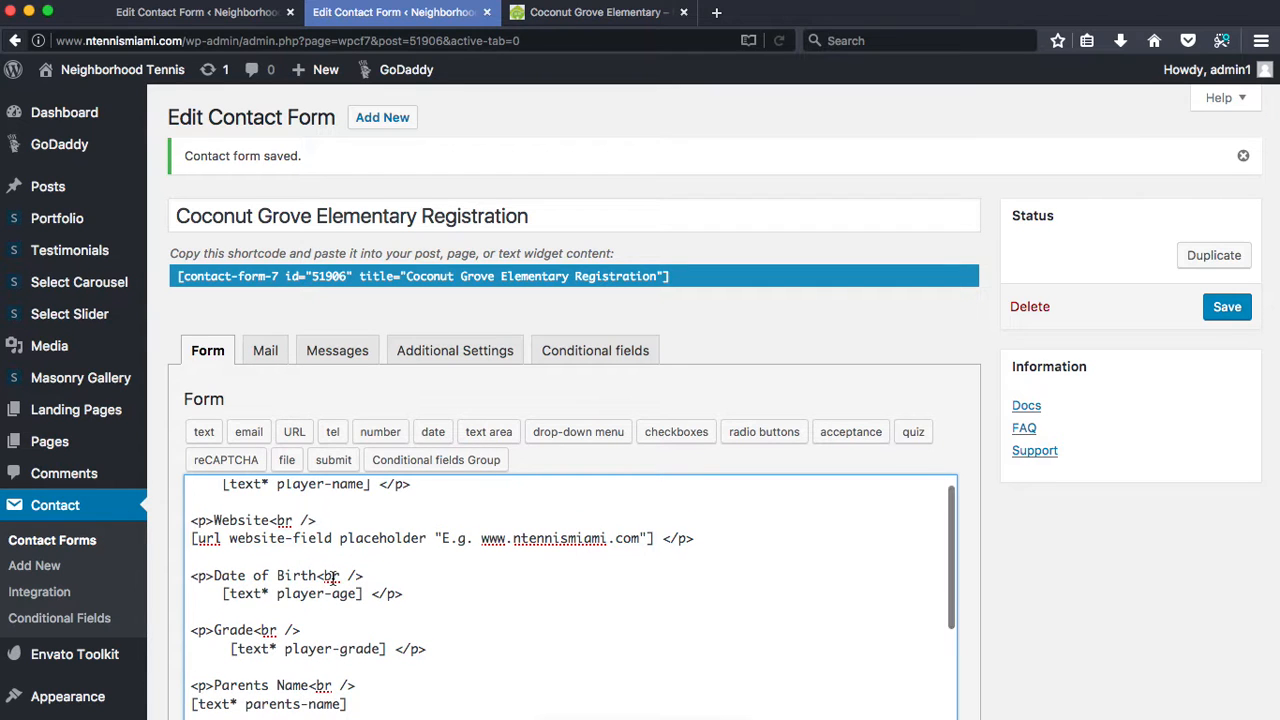
{"action": "scroll", "coordinate": [330, 577], "scroll_direction": "up", "scroll_amount": 1}
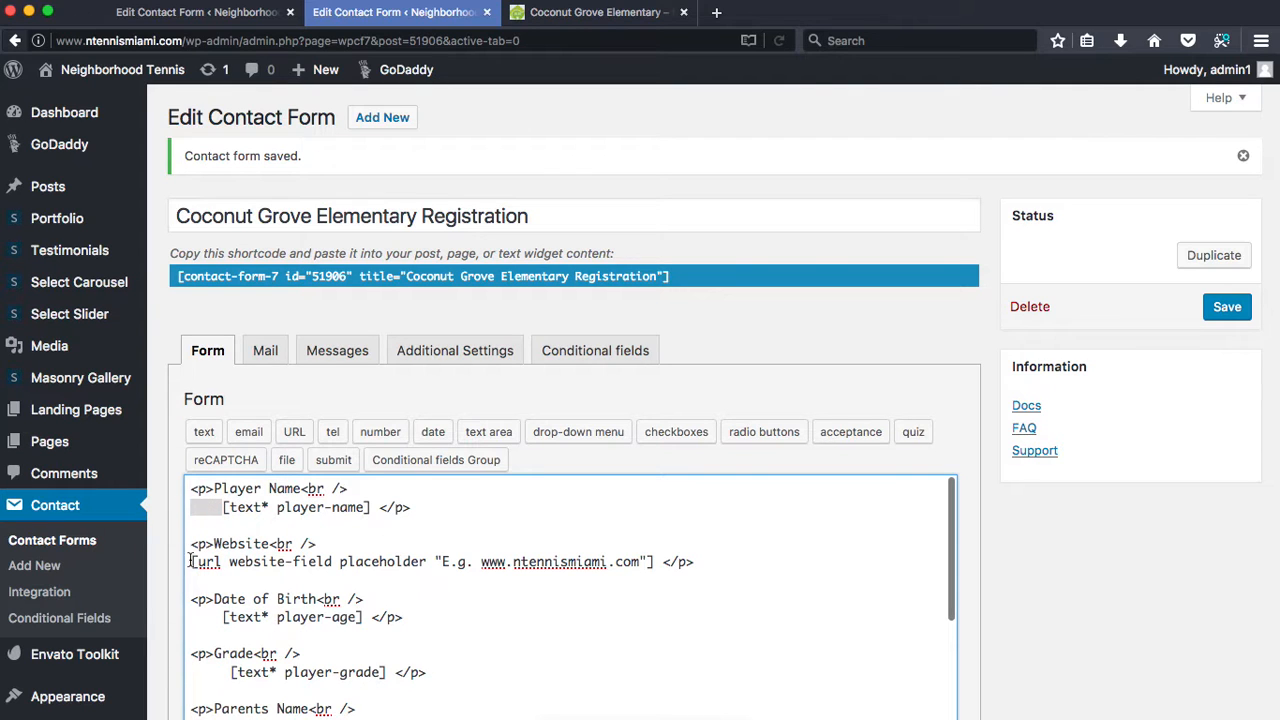
{"action": "key", "text": "Tab"}
{"action": "scroll", "coordinate": [336, 438], "scroll_direction": "up", "scroll_amount": 3}
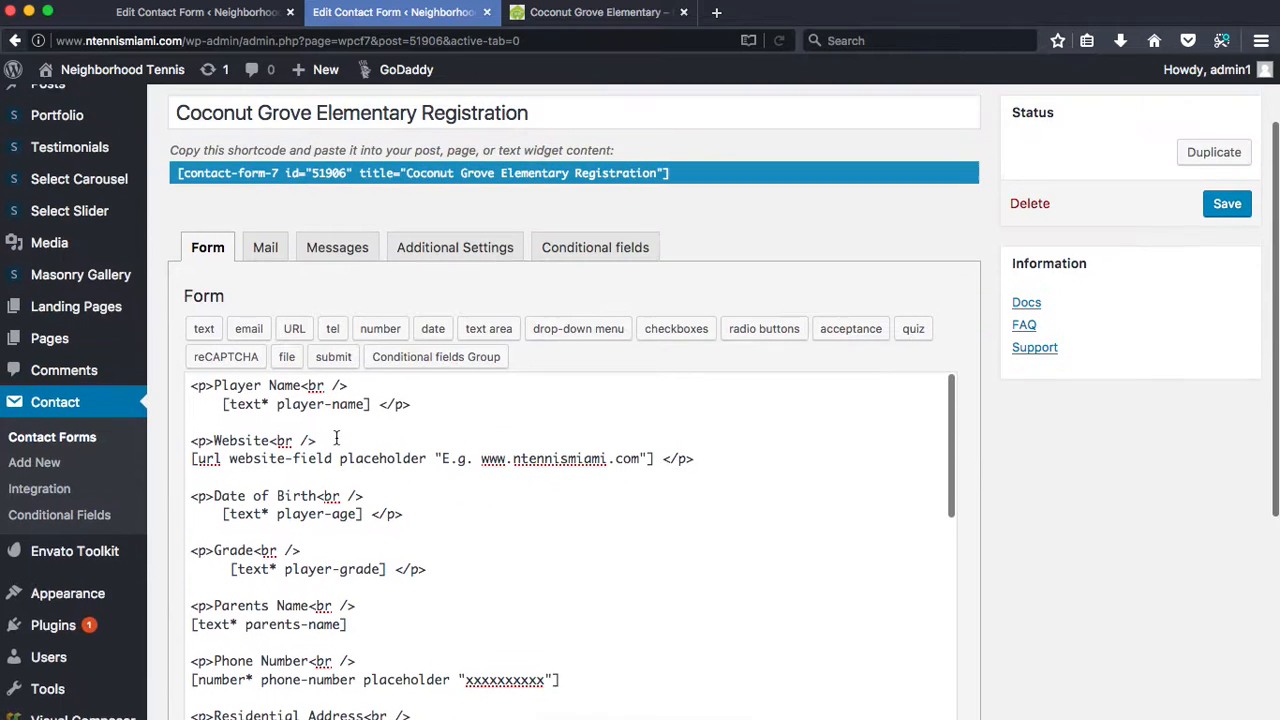
{"action": "left_click", "coordinate": [267, 464]}
{"action": "left_click", "coordinate": [191, 471]}
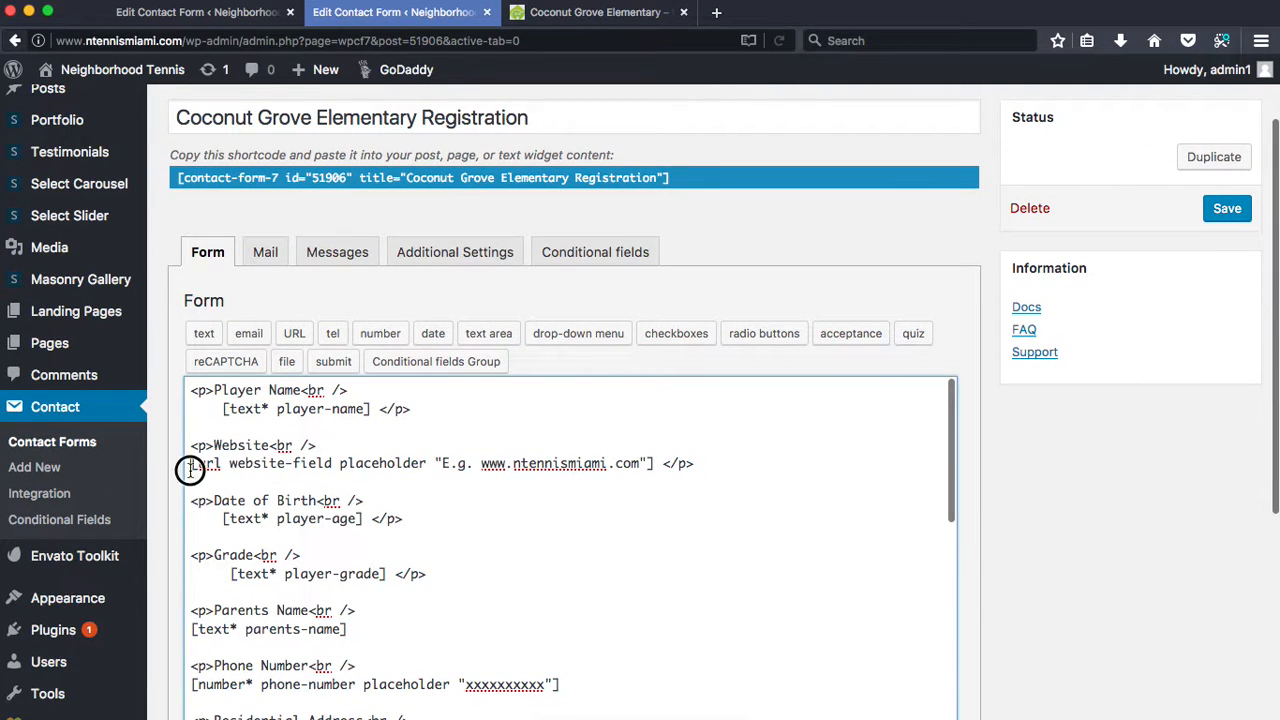
Review the whole form template, including the Website block, and save the contact form
{"action": "scroll", "coordinate": [484, 465], "scroll_direction": "up", "scroll_amount": 1}
{"action": "scroll", "coordinate": [500, 507], "scroll_direction": "down", "scroll_amount": 3}
{"action": "scroll", "coordinate": [500, 507], "scroll_direction": "down", "scroll_amount": 5}
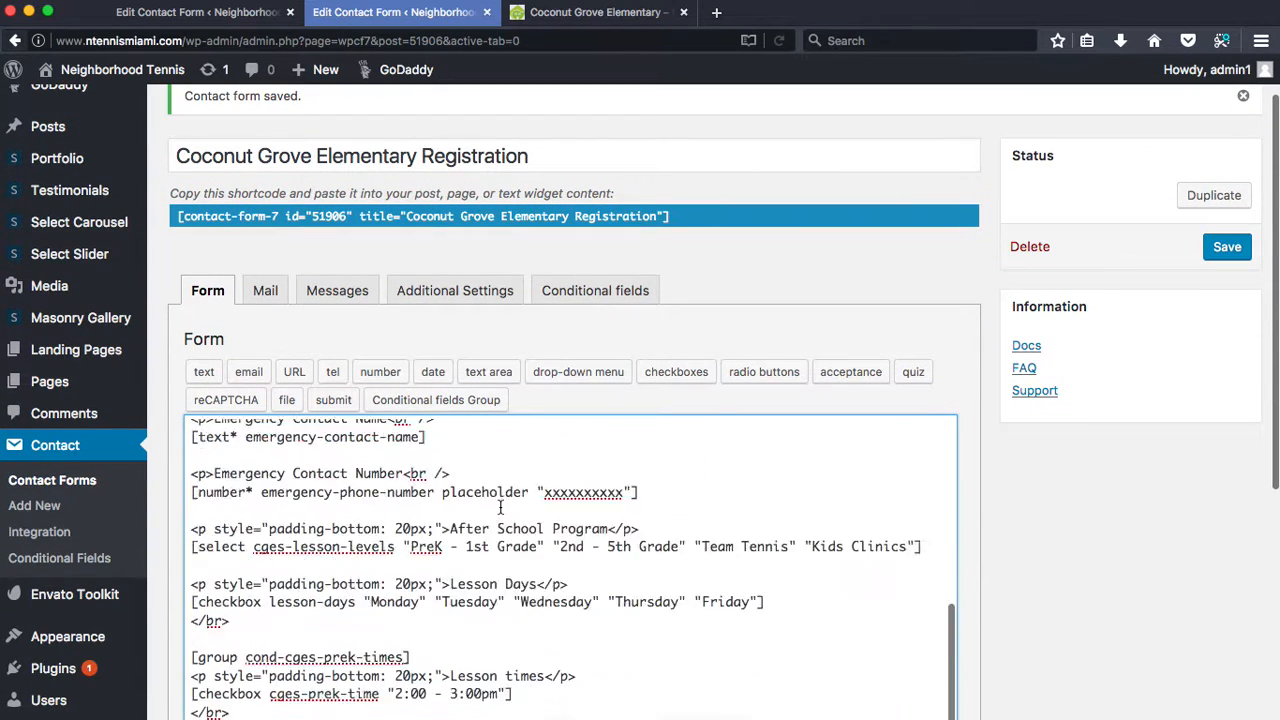
{"action": "scroll", "coordinate": [1219, 578], "scroll_direction": "down", "scroll_amount": 2}
{"action": "scroll", "coordinate": [1219, 578], "scroll_direction": "down", "scroll_amount": 1}
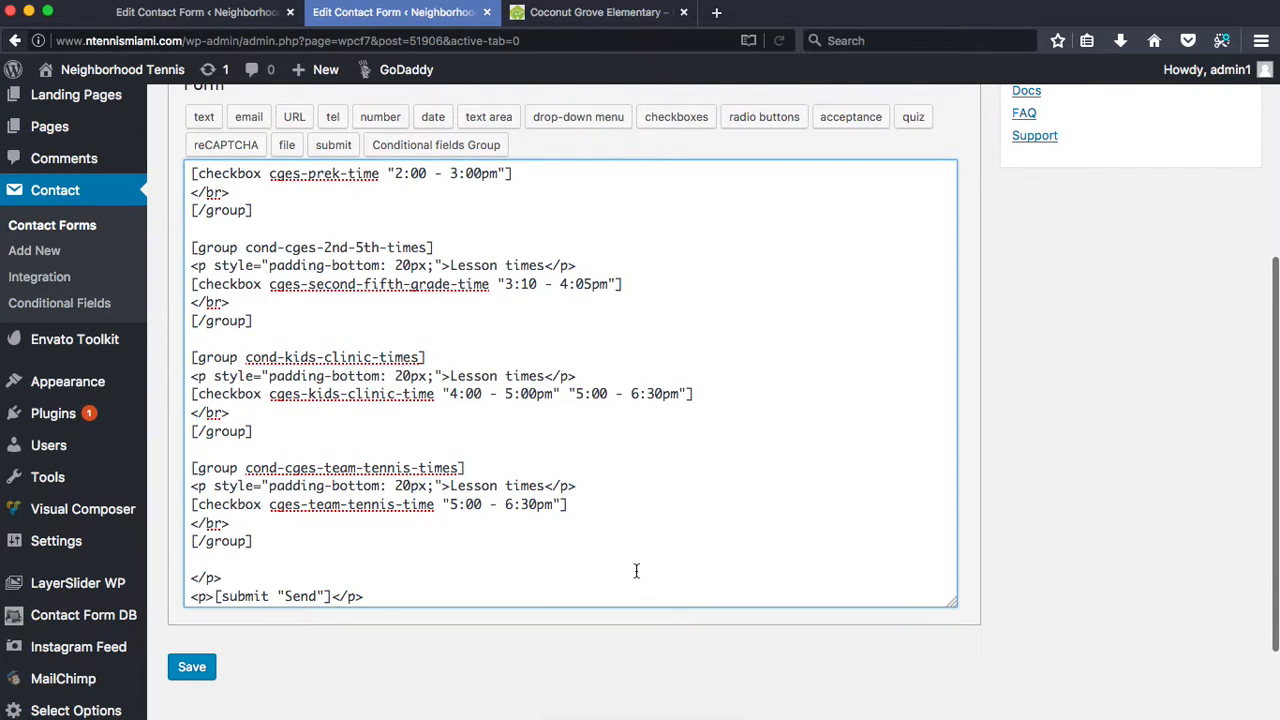
{"action": "scroll", "coordinate": [520, 290], "scroll_direction": "up", "scroll_amount": 10}
{"action": "scroll", "coordinate": [540, 241], "scroll_direction": "up", "scroll_amount": 1}
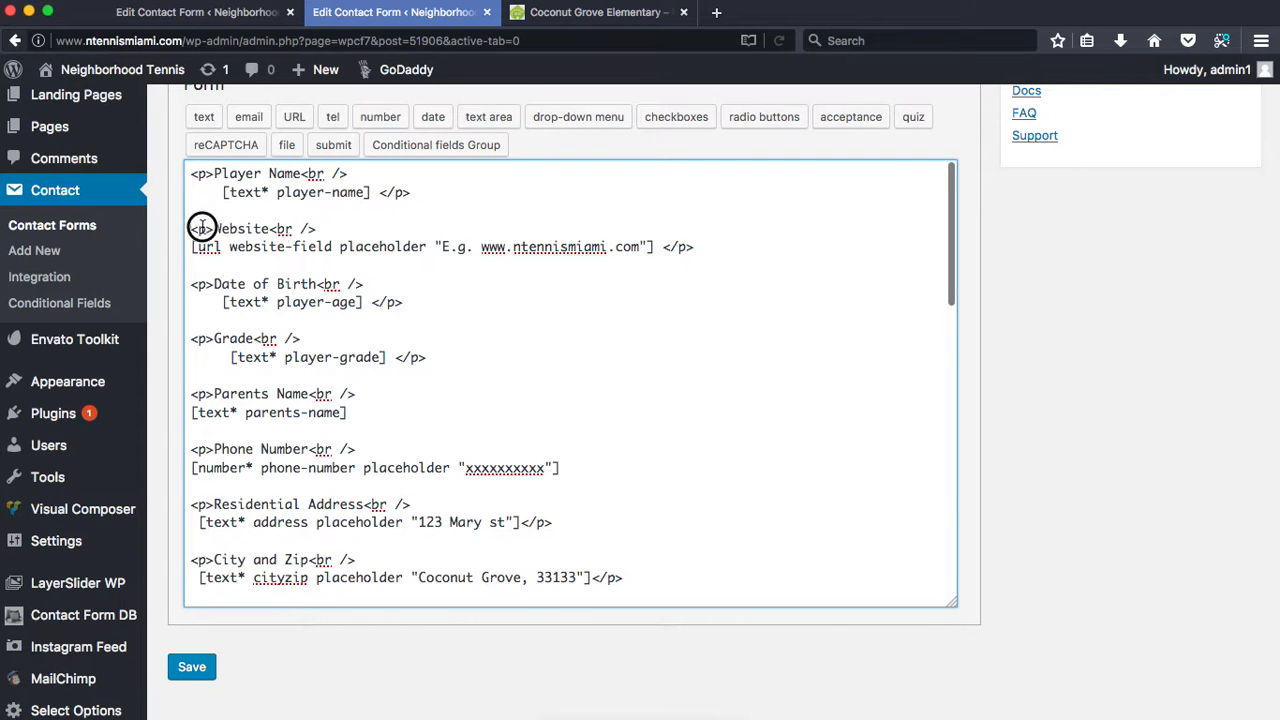
{"action": "left_click_drag", "start_coordinate": [200, 226], "coordinate": [428, 313]}
{"action": "left_click", "coordinate": [428, 313]}
{"action": "left_click", "coordinate": [180, 669]}
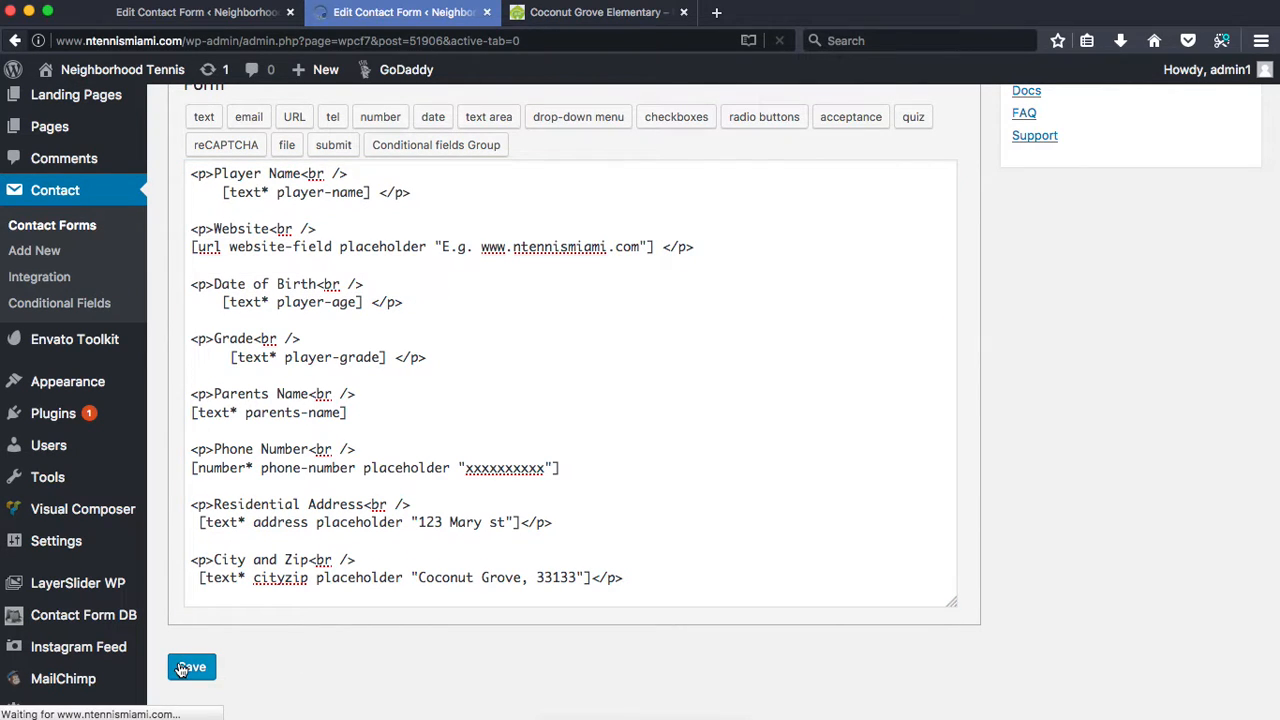
Reload the Coconut Grove Elementary page and examine the Website field and its placeholder in the Register form
{"action": "left_click", "coordinate": [565, 14]}
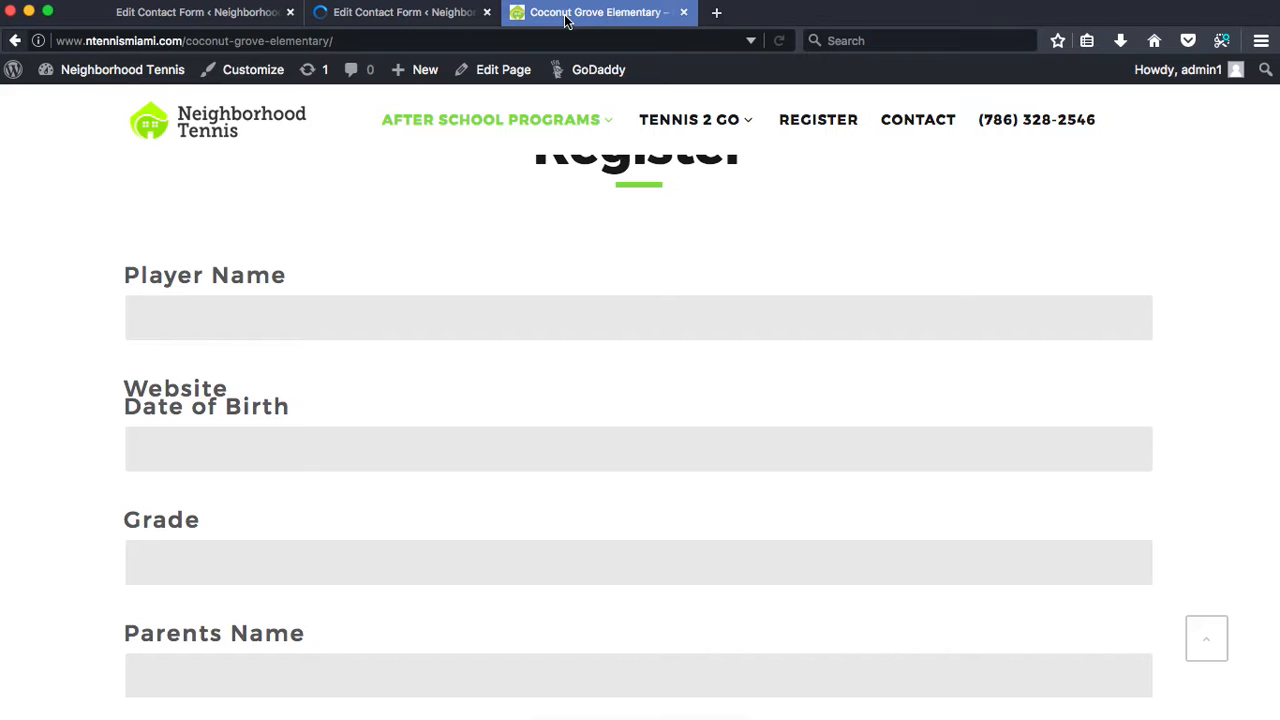
{"action": "left_click", "coordinate": [437, 210]}
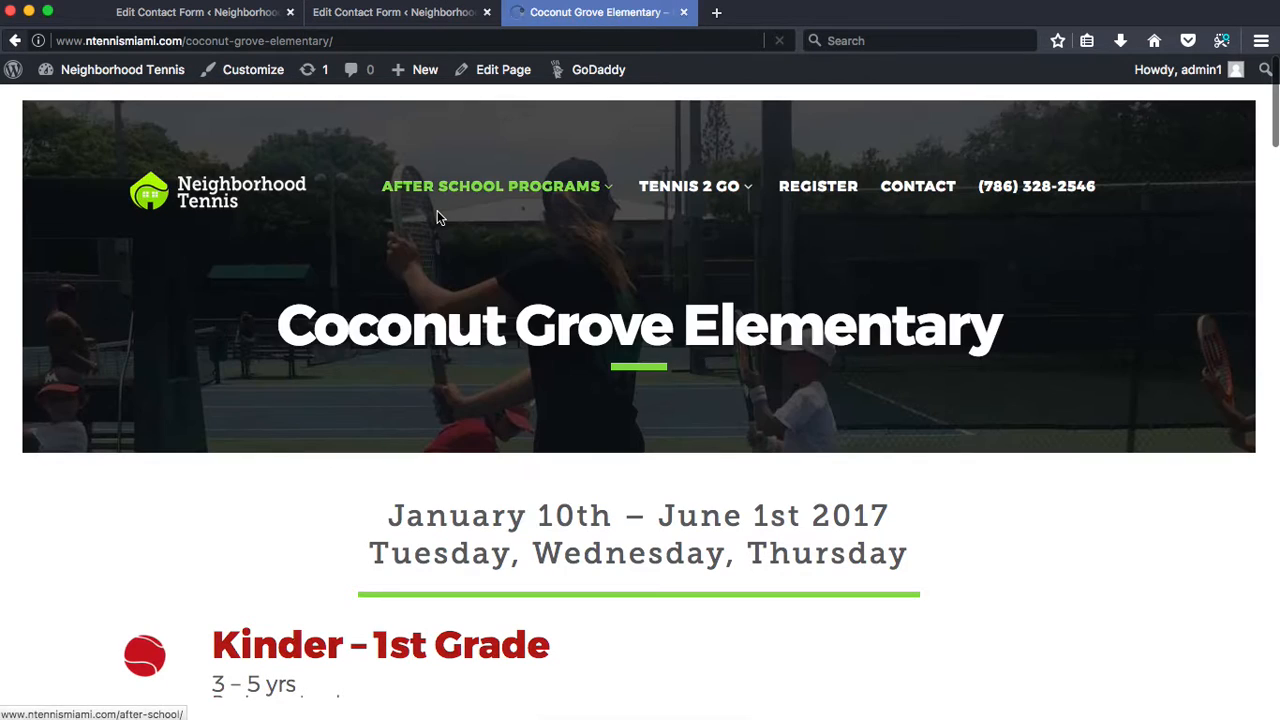
{"action": "scroll", "coordinate": [486, 478], "scroll_direction": "down", "scroll_amount": 20}
{"action": "scroll", "coordinate": [486, 473], "scroll_direction": "up", "scroll_amount": 5}
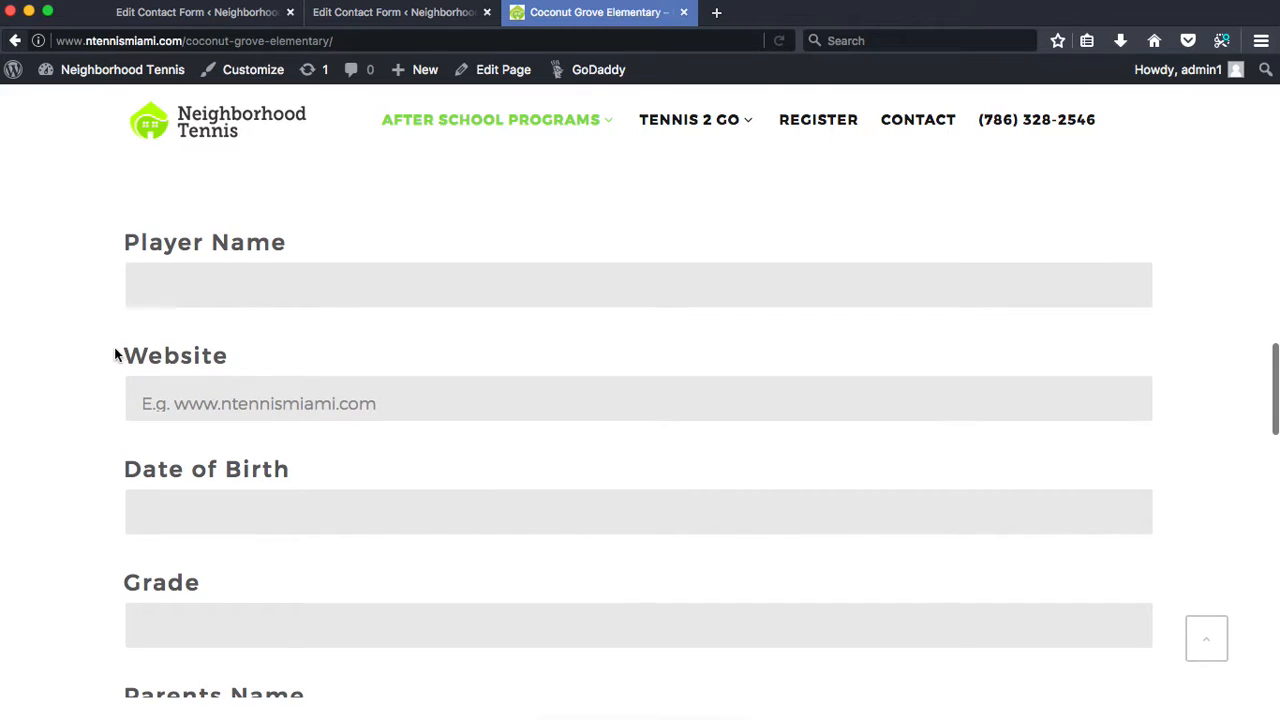
{"action": "left_click_drag", "start_coordinate": [116, 355], "coordinate": [247, 352]}
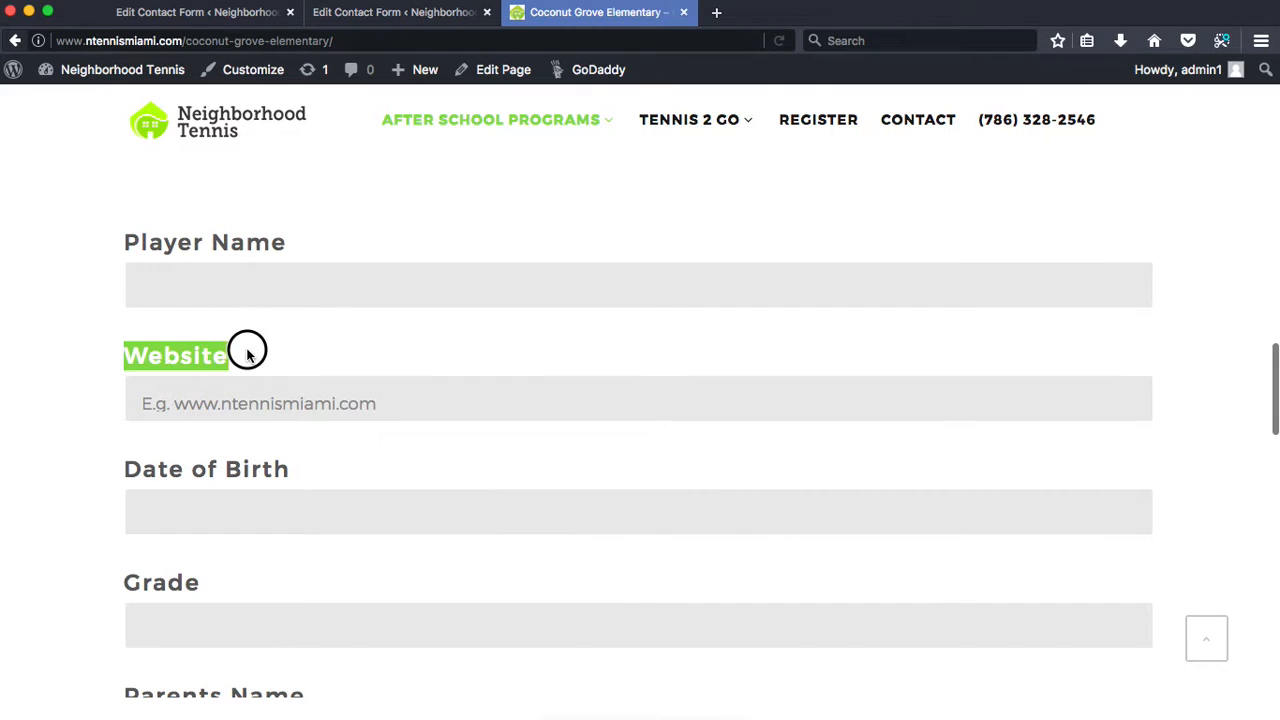
{"action": "left_click", "coordinate": [237, 371]}
{"action": "left_click", "coordinate": [227, 396]}
{"action": "left_click", "coordinate": [146, 404]}
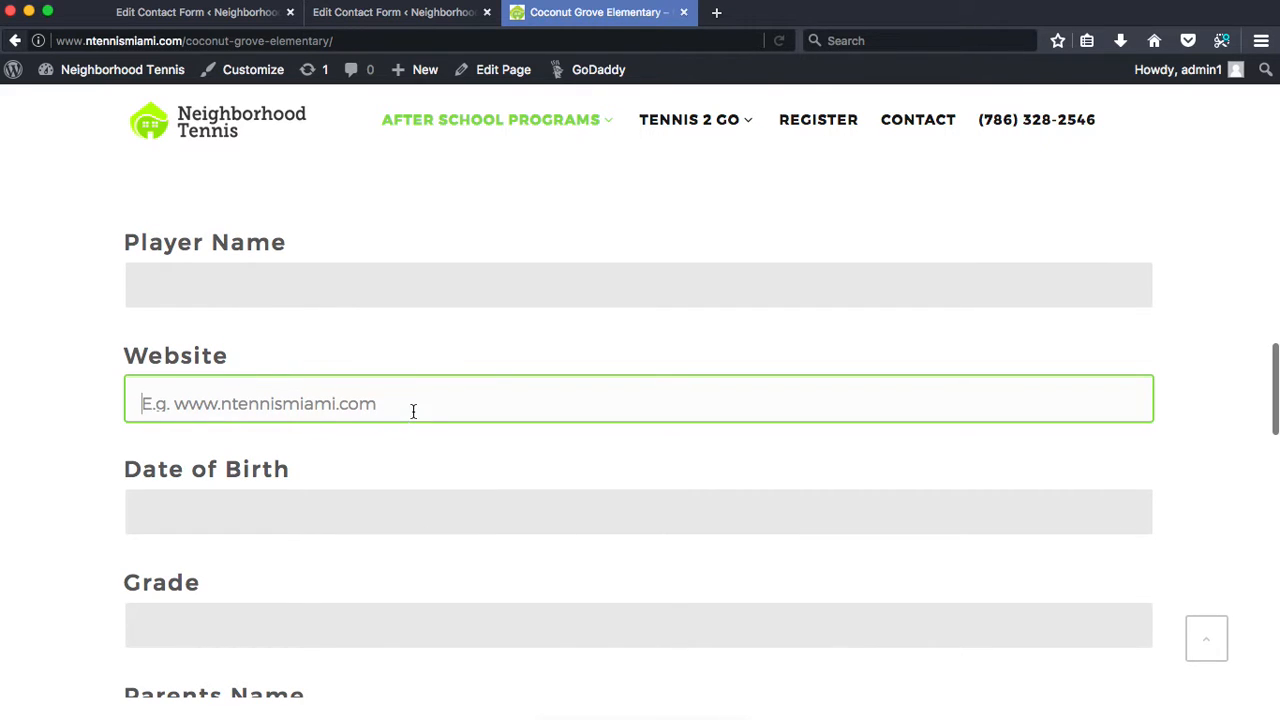
{"action": "left_click", "coordinate": [395, 12]}
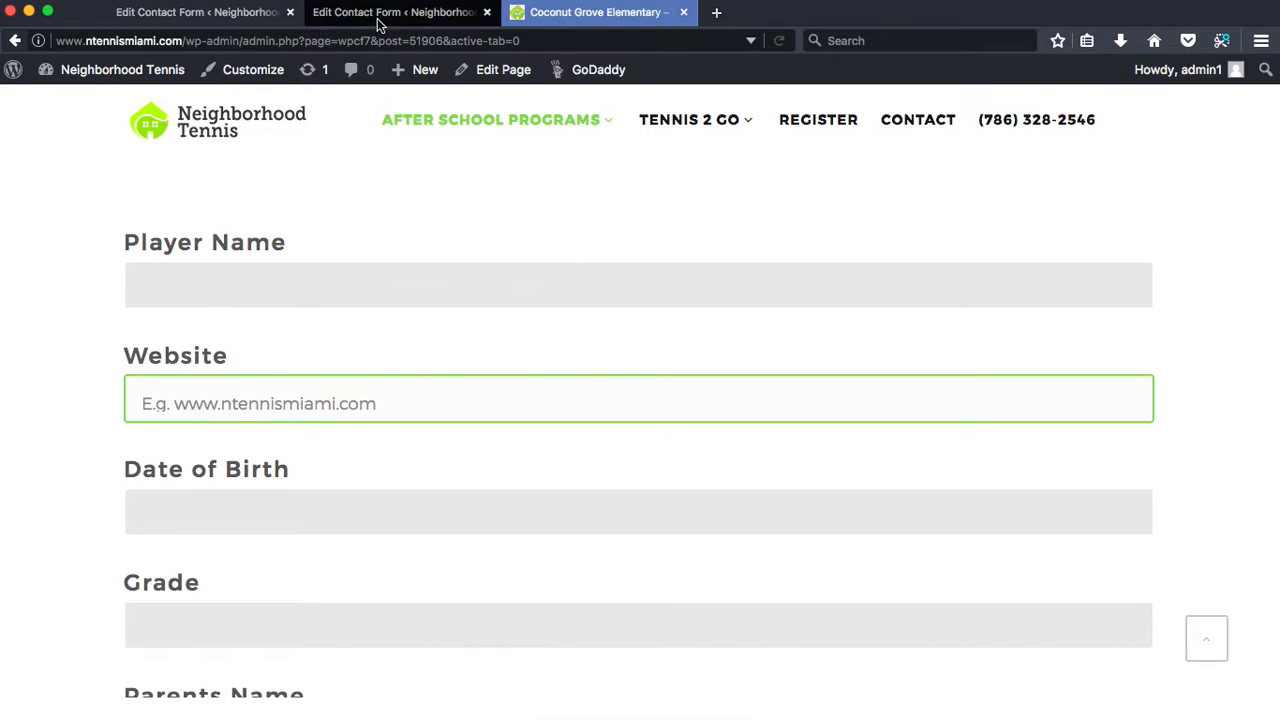
{"action": "scroll", "coordinate": [1105, 570], "scroll_direction": "down", "scroll_amount": 2}
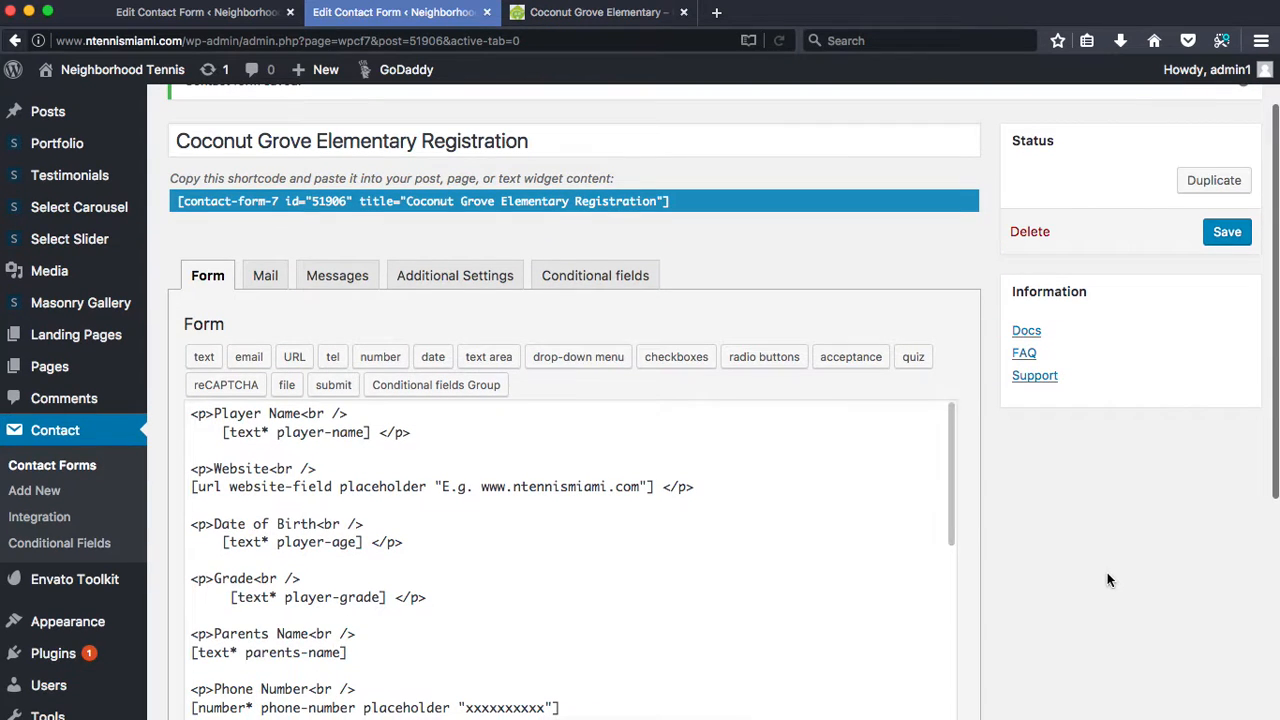
{"action": "left_click", "coordinate": [597, 12]}
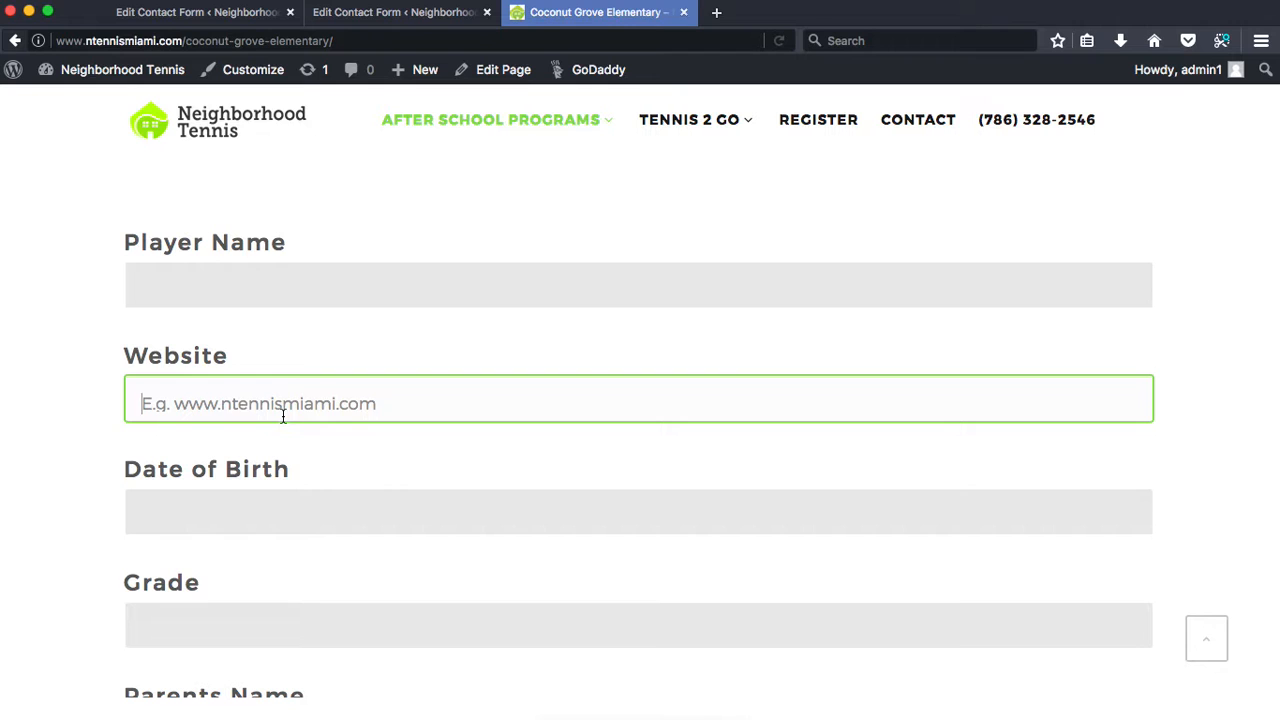
{"action": "type", "text": "www.ntennismiami"}
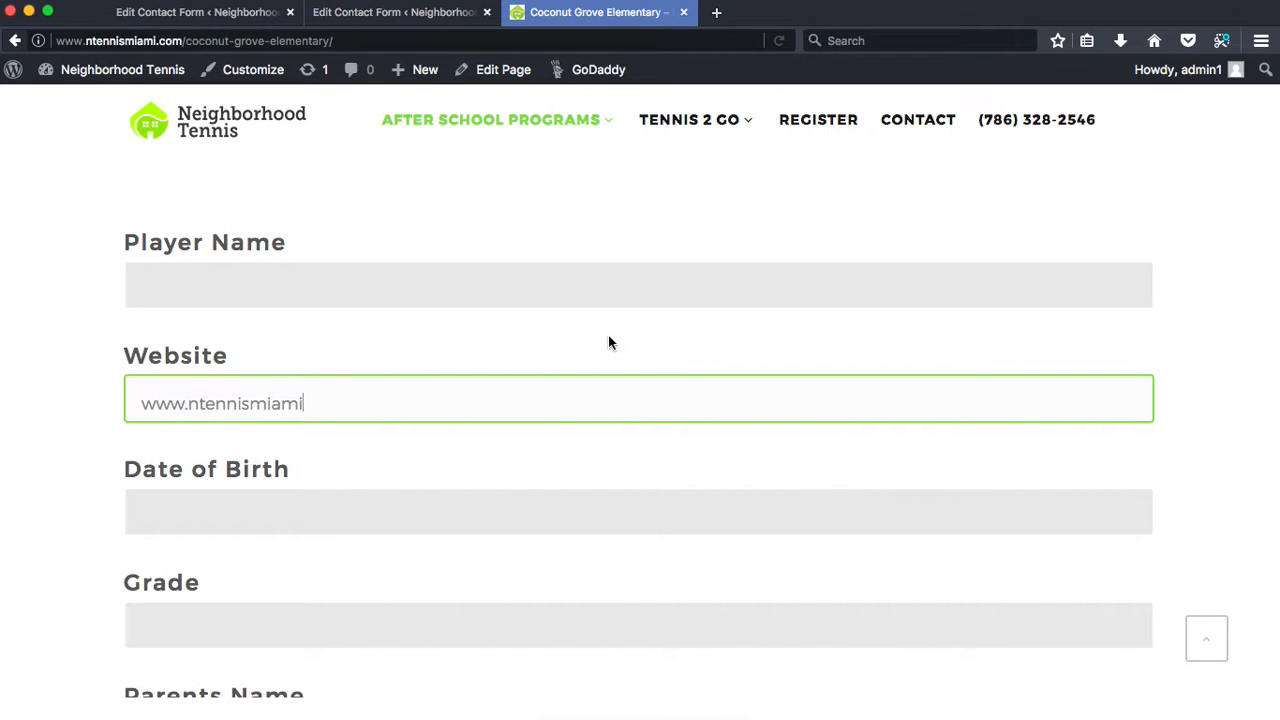
{"action": "scroll", "coordinate": [608, 343], "scroll_direction": "down", "scroll_amount": 20}
{"action": "left_click", "coordinate": [160, 222]}
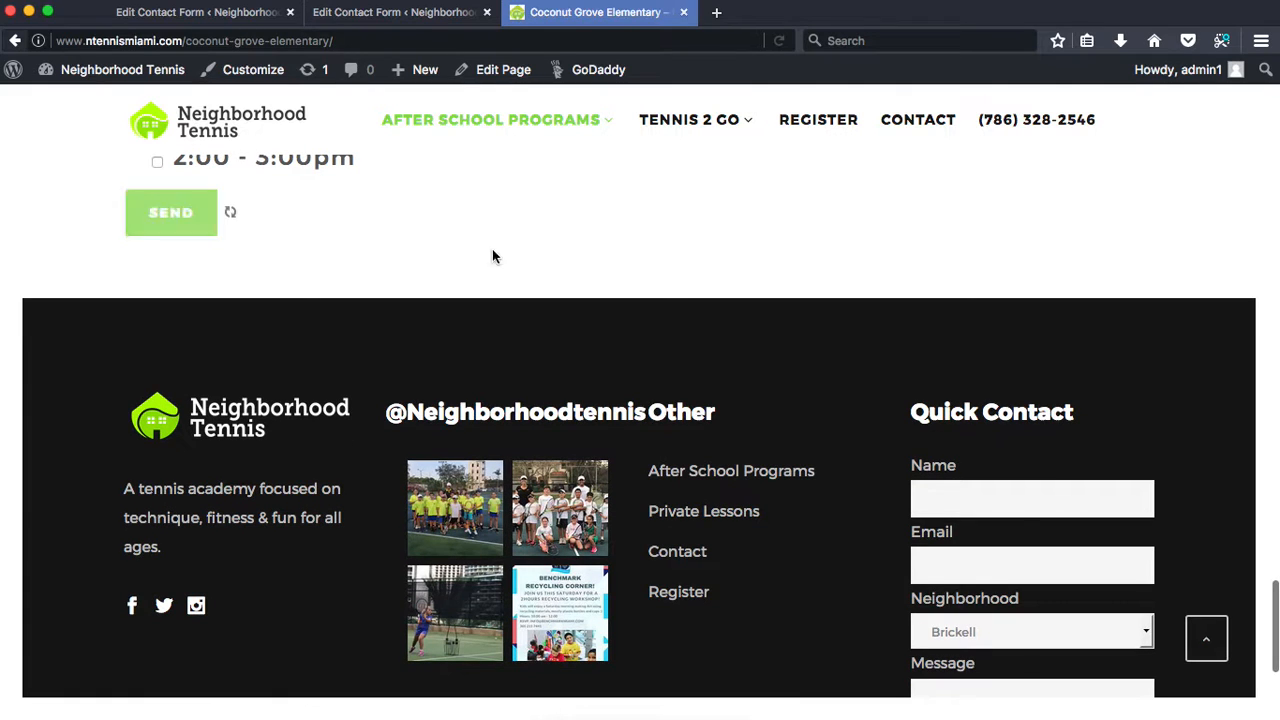
Examine the submission's validation message and the required-field messages beneath the Register form's fields, comparing them with the Website field
{"action": "scroll", "coordinate": [460, 356], "scroll_direction": "up", "scroll_amount": 3}
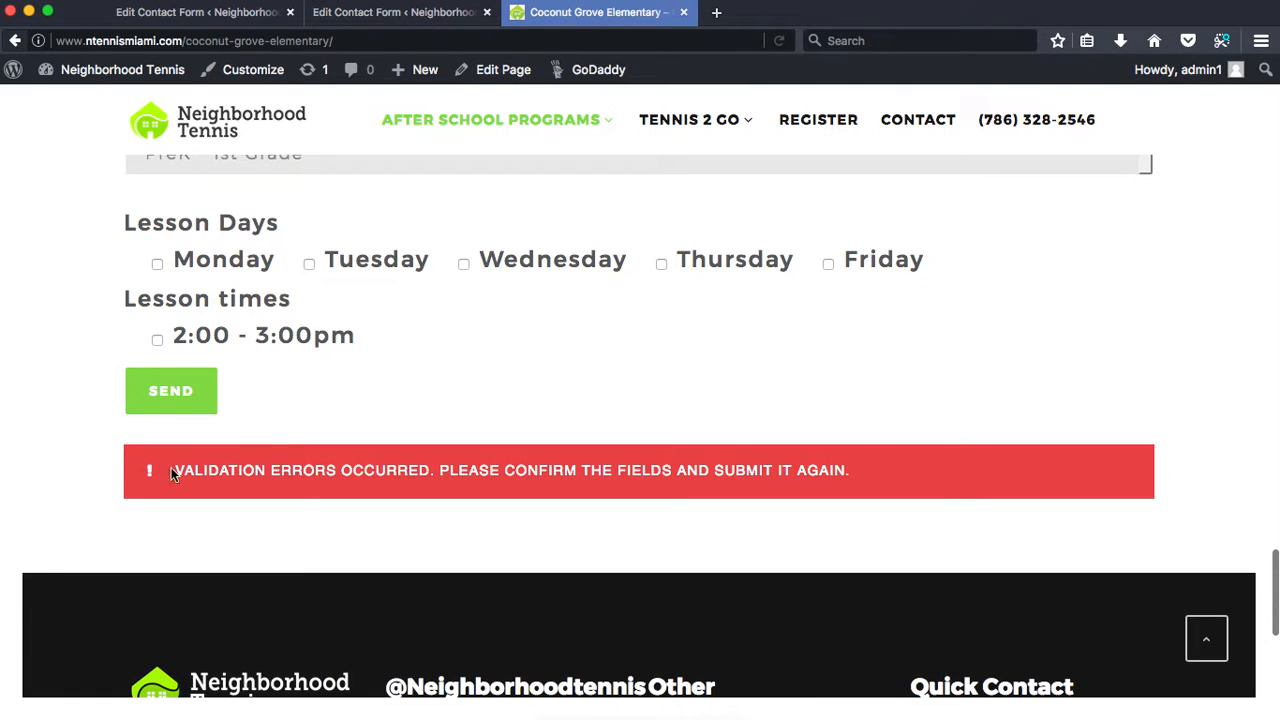
{"action": "left_click_drag", "start_coordinate": [171, 467], "coordinate": [849, 464]}
{"action": "left_click", "coordinate": [448, 523]}
{"action": "left_click_drag", "start_coordinate": [354, 471], "coordinate": [680, 467]}
{"action": "left_click", "coordinate": [685, 464]}
{"action": "scroll", "coordinate": [600, 320], "scroll_direction": "up", "scroll_amount": 10}
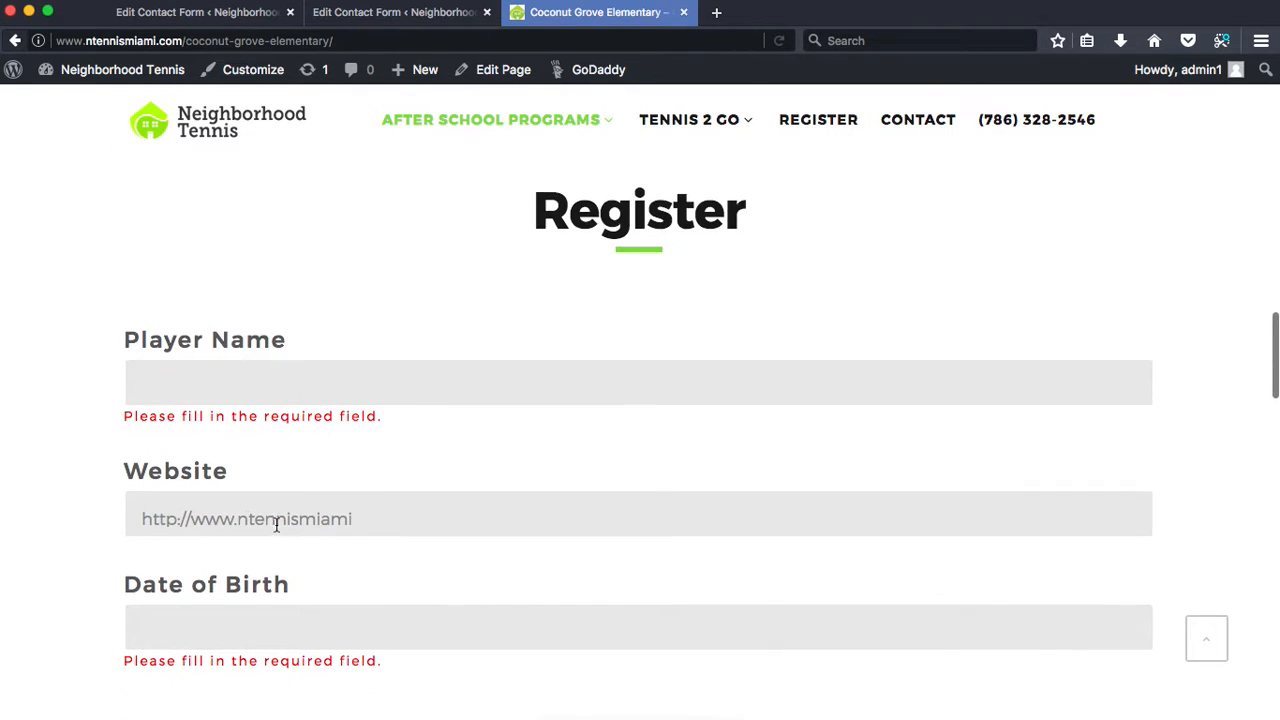
{"action": "scroll", "coordinate": [249, 494], "scroll_direction": "down", "scroll_amount": 2}
{"action": "left_click", "coordinate": [297, 437]}
{"action": "left_click_drag", "start_coordinate": [402, 436], "coordinate": [76, 402]}
{"action": "left_click", "coordinate": [143, 298]}
{"action": "left_click_drag", "start_coordinate": [126, 335], "coordinate": [439, 349]}
{"action": "left_click", "coordinate": [437, 366]}
{"action": "scroll", "coordinate": [434, 370], "scroll_direction": "down", "scroll_amount": 3}
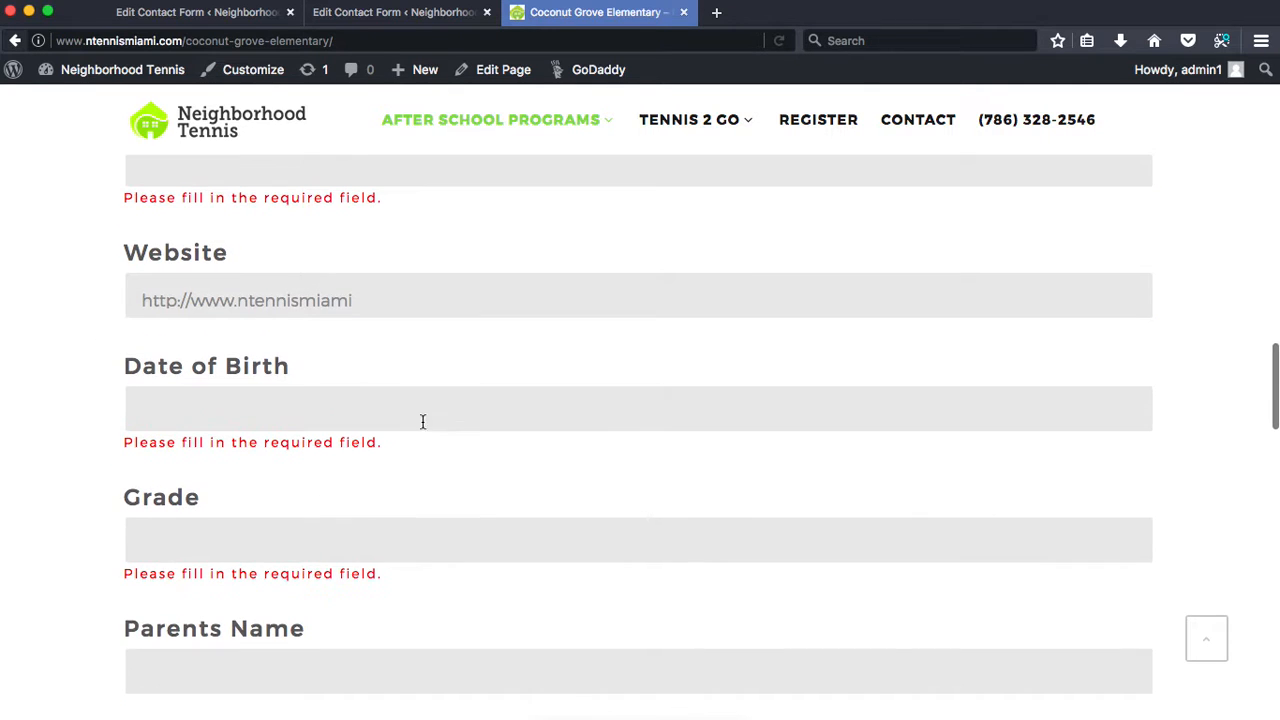
{"action": "left_click_drag", "start_coordinate": [134, 426], "coordinate": [394, 471]}
{"action": "left_click", "coordinate": [395, 475]}
{"action": "scroll", "coordinate": [399, 542], "scroll_direction": "down", "scroll_amount": 6}
{"action": "scroll", "coordinate": [398, 548], "scroll_direction": "up", "scroll_amount": 5}
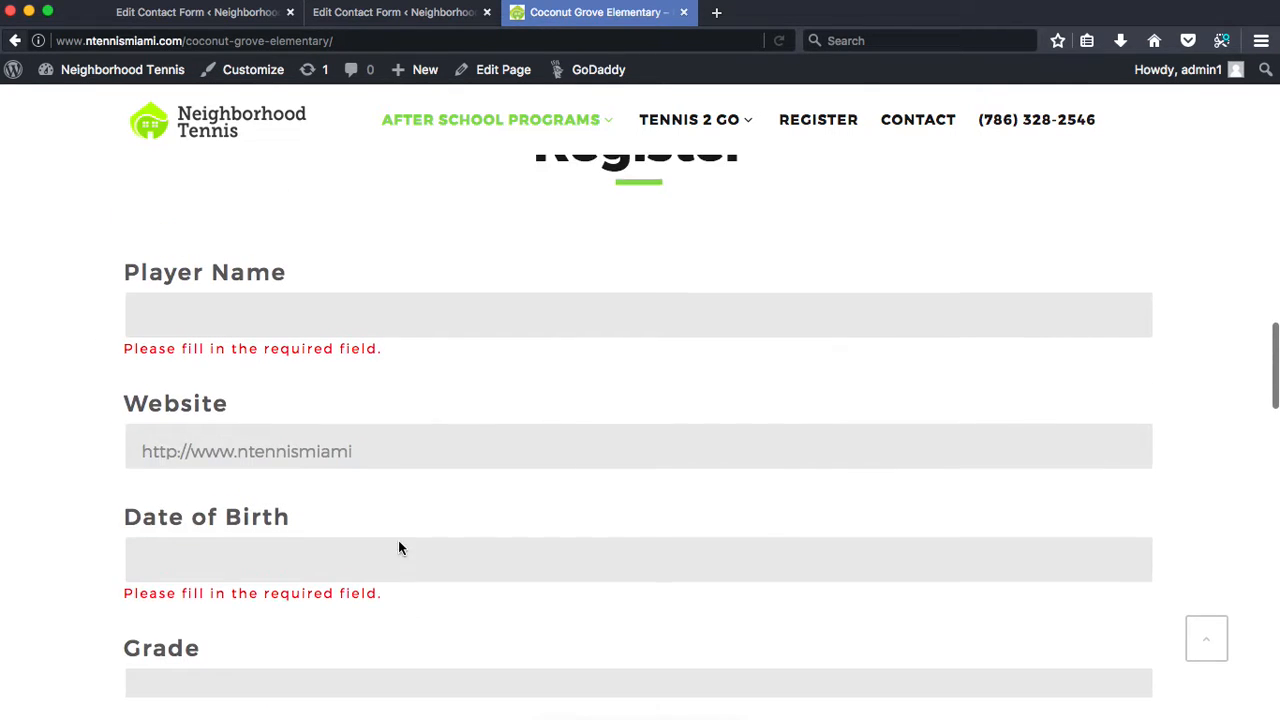
Clear the Website field in the Register form
{"action": "triple_click", "coordinate": [424, 444]}
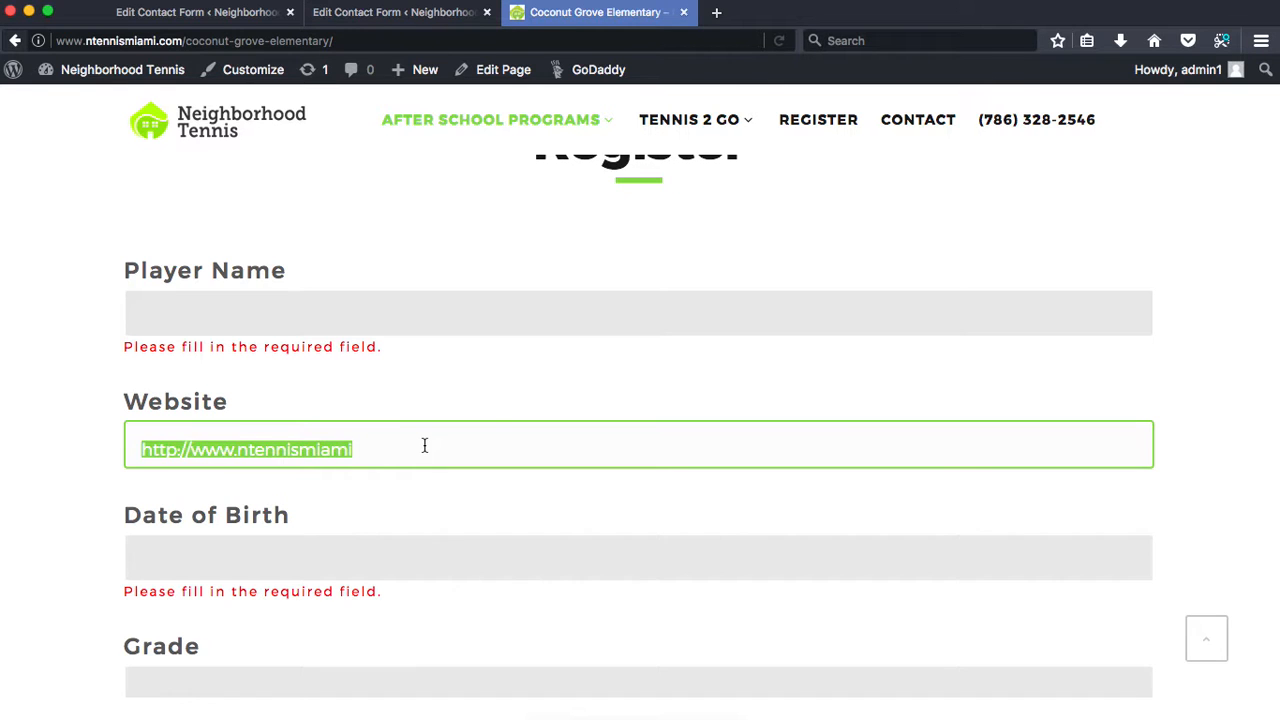
{"action": "key", "text": "BackSpace"}
{"action": "left_click", "coordinate": [437, 370]}
Delete the Website label and website-field tag from the form template and leave blank lines below the Player Name block
{"action": "left_click", "coordinate": [343, 14]}
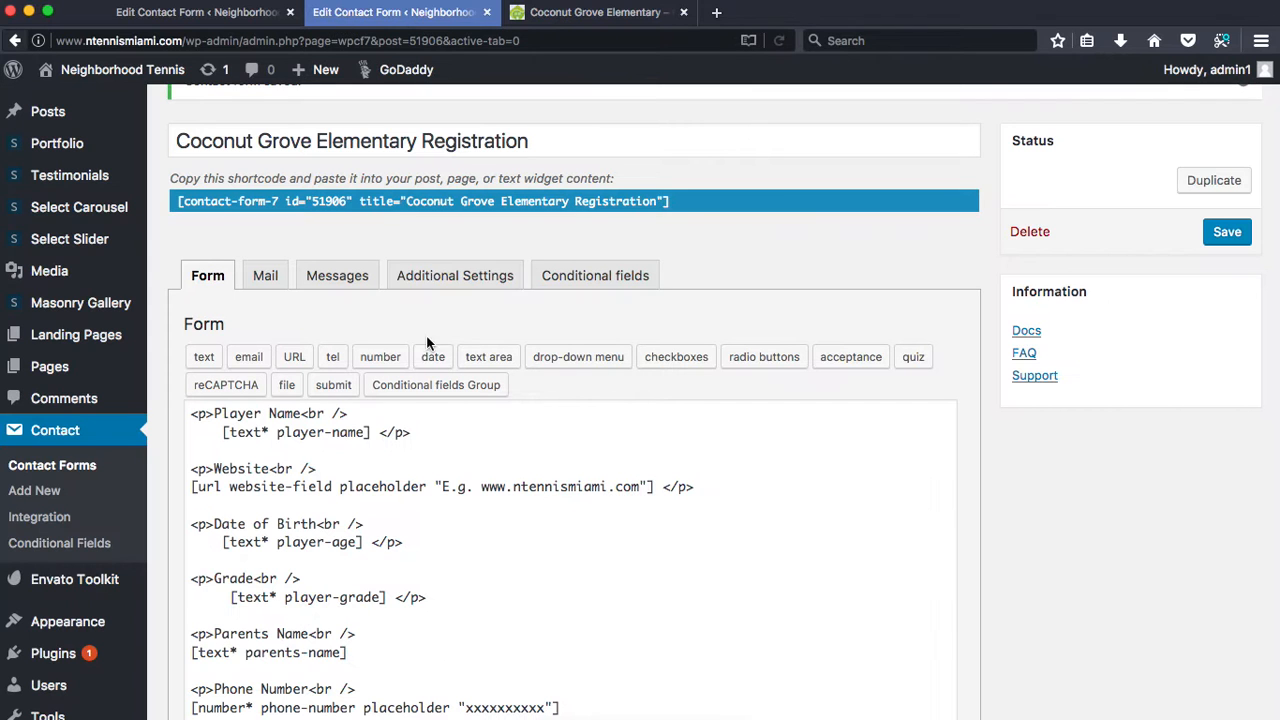
{"action": "left_click", "coordinate": [596, 12]}
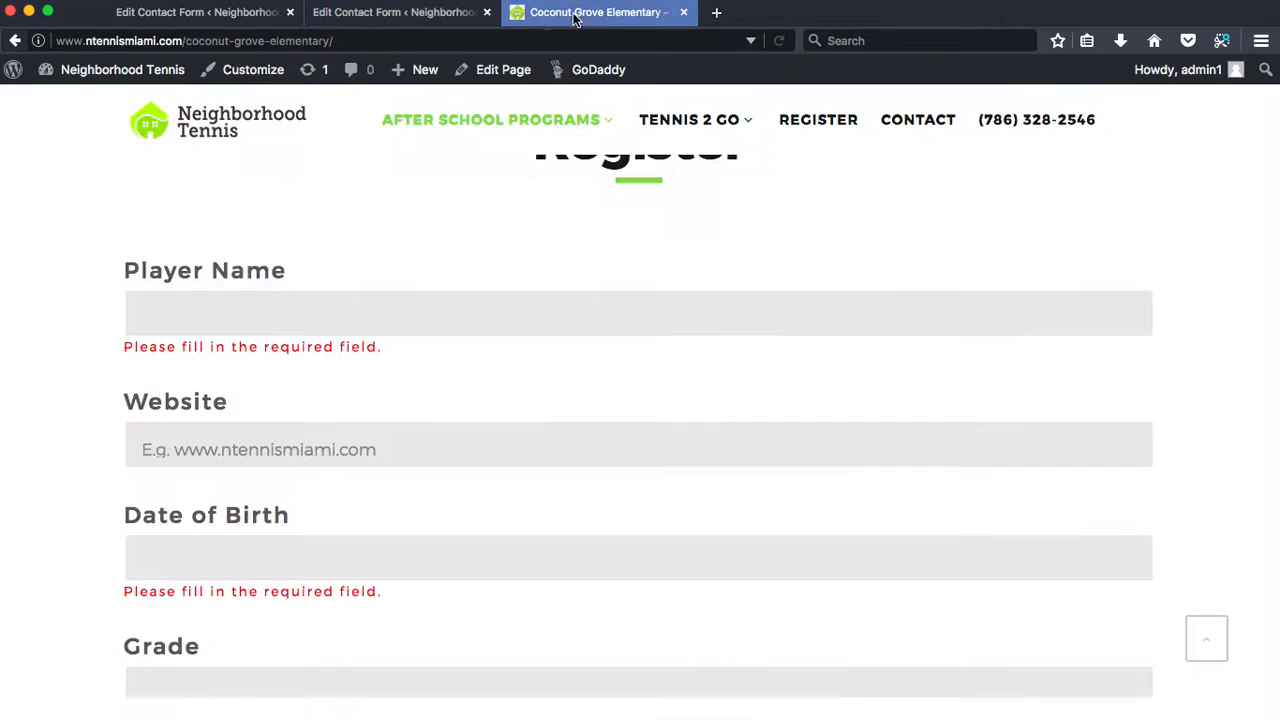
{"action": "left_click", "coordinate": [392, 12]}
{"action": "left_click_drag", "start_coordinate": [694, 487], "coordinate": [192, 468]}
{"action": "key", "text": "BackSpace"}
{"action": "key", "text": "BackSpace"}
{"action": "key", "text": "BackSpace"}
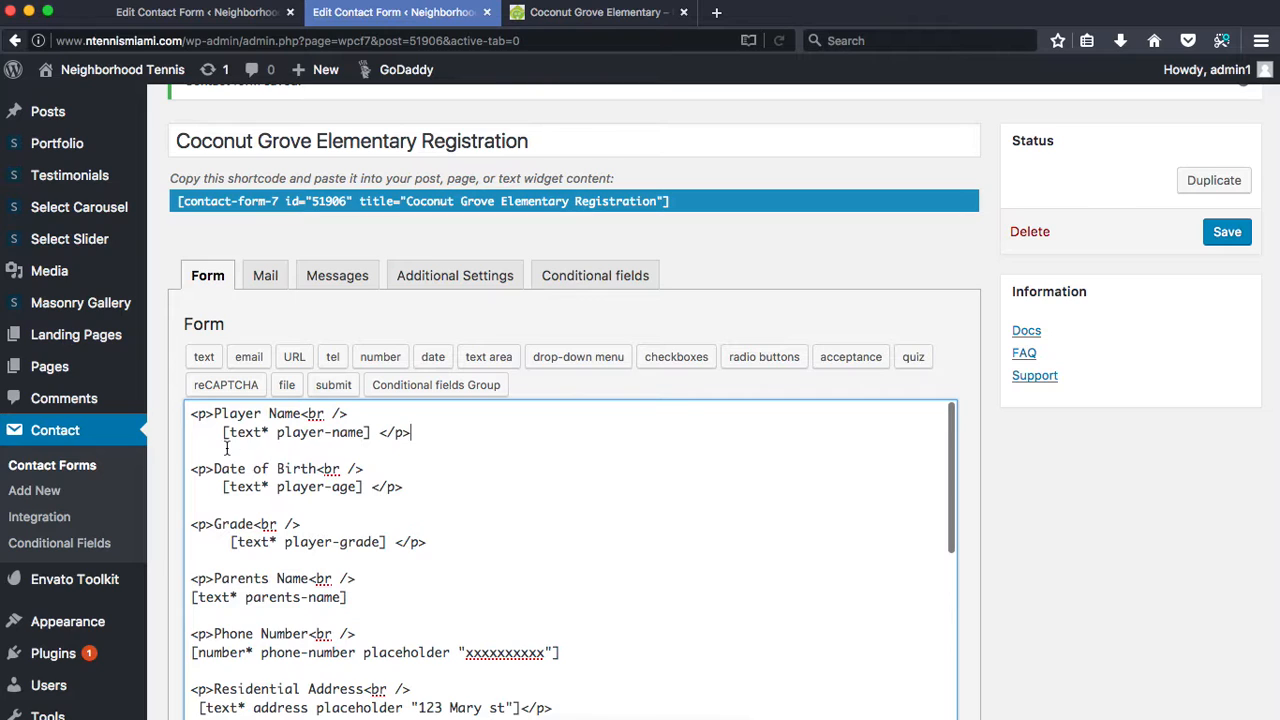
{"action": "key", "text": "Return"}
{"action": "key", "text": "Return"}
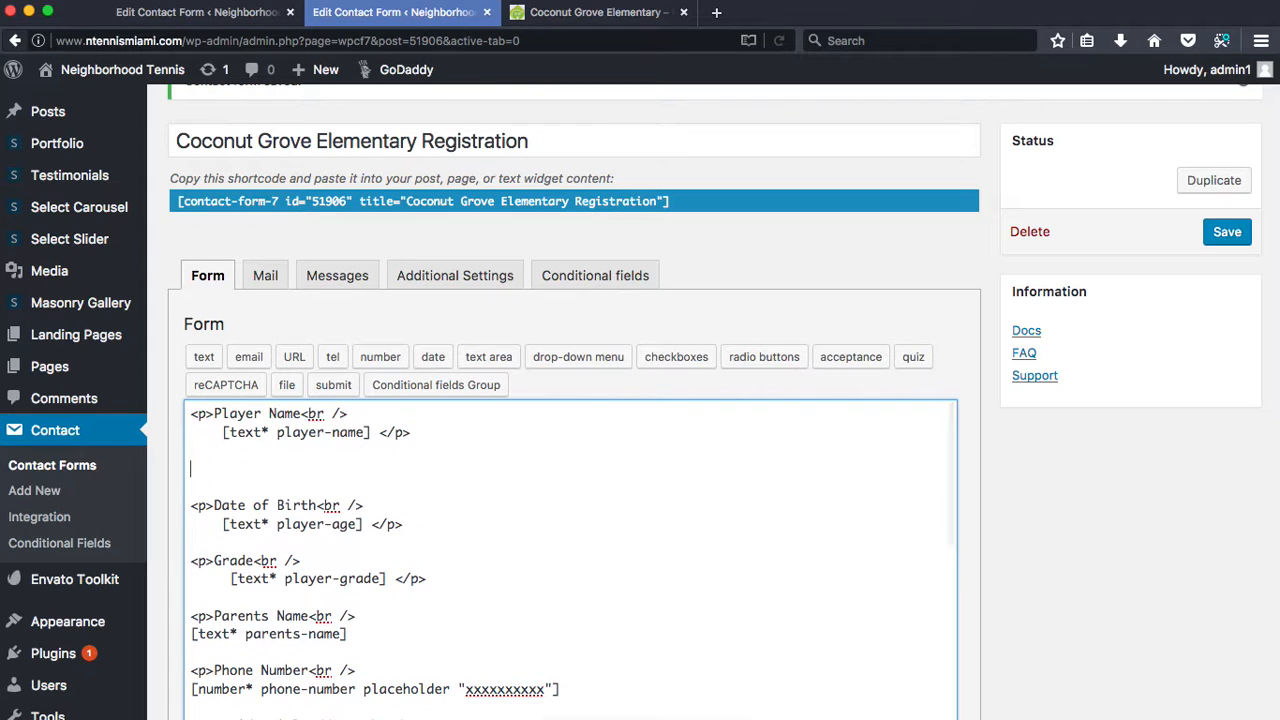
Examine the field type and the required-field asterisk in the player-name tag
{"action": "left_click_drag", "start_coordinate": [230, 432], "coordinate": [265, 432]}
{"action": "left_click", "coordinate": [238, 432]}
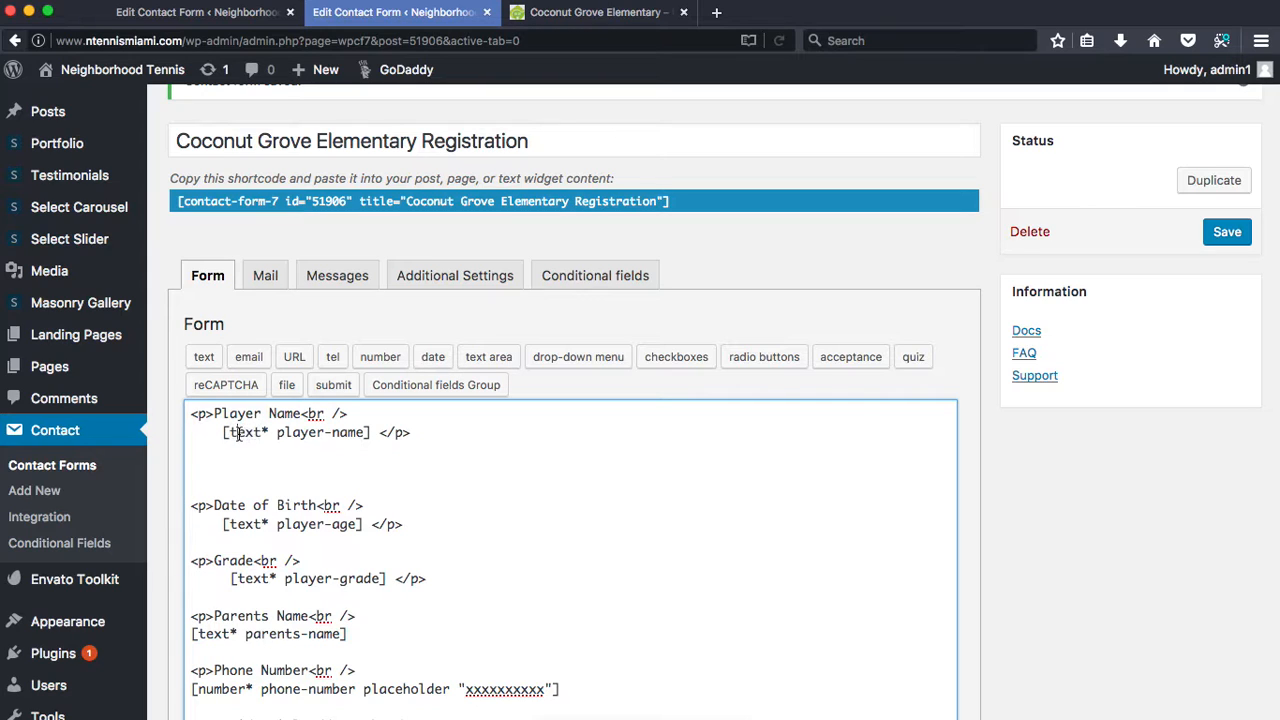
{"action": "double_click", "coordinate": [247, 432]}
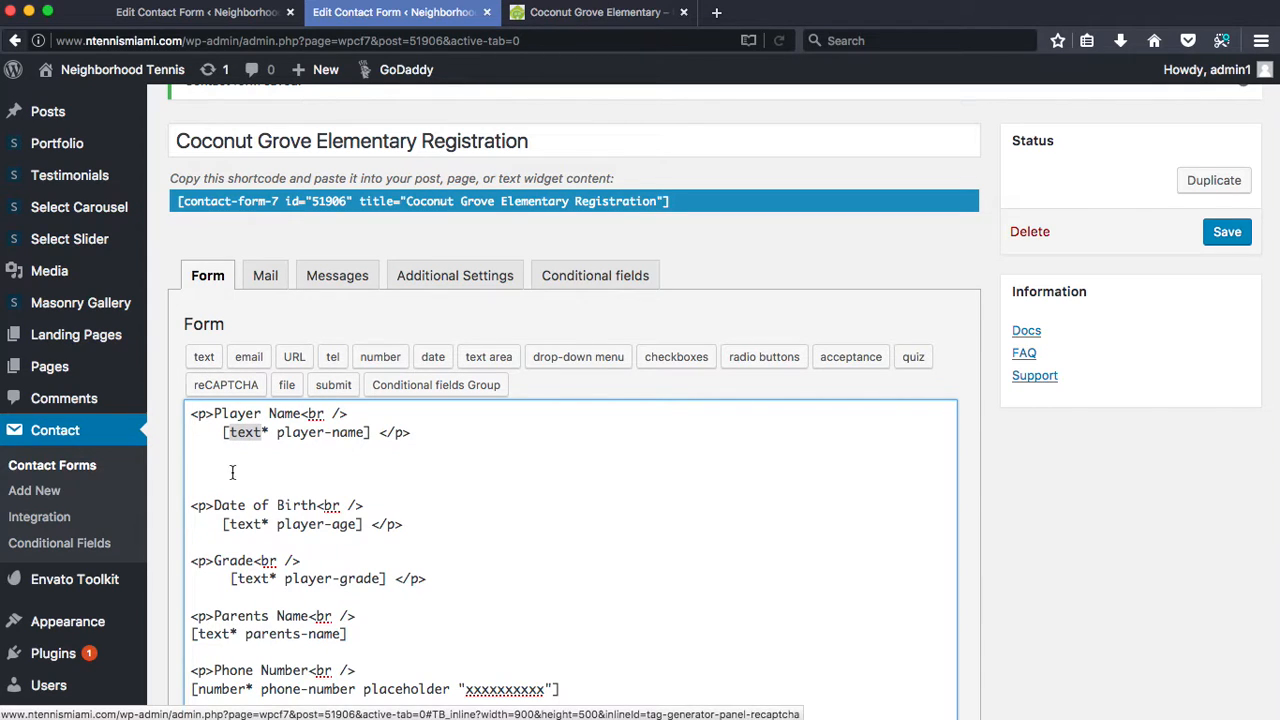
{"action": "left_click", "coordinate": [265, 430]}
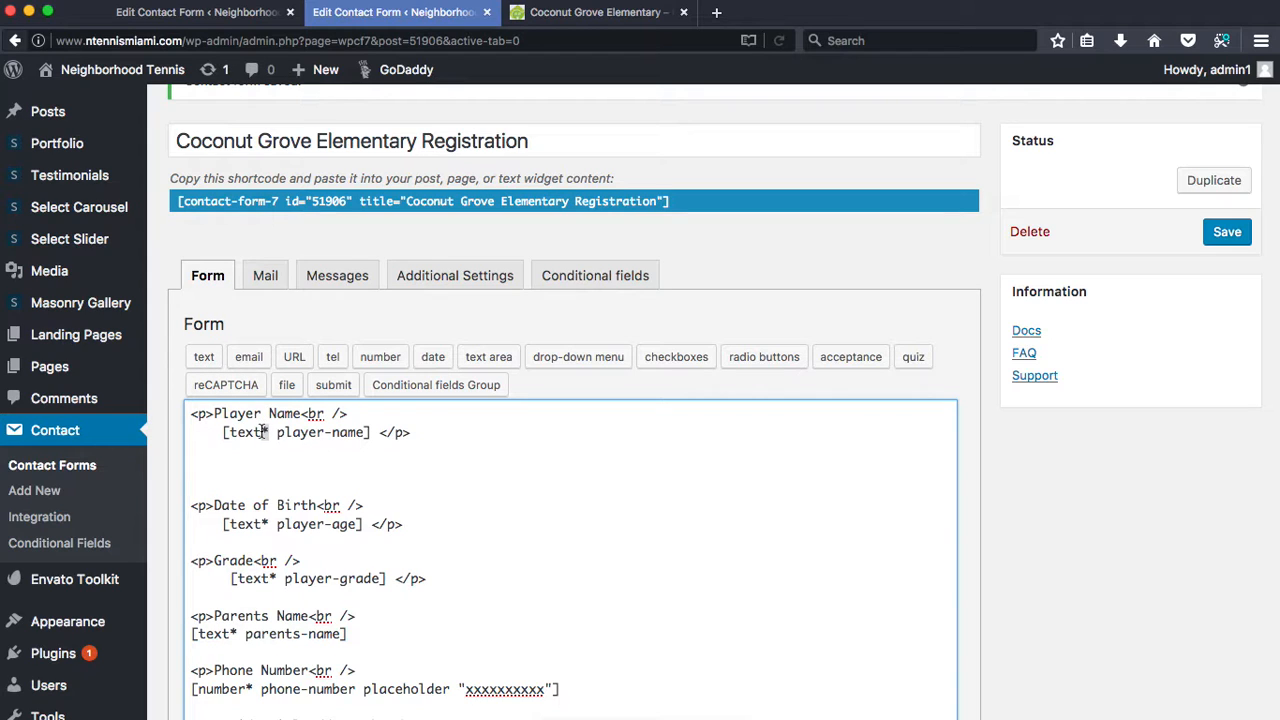
Examine the field name inside the player-name tag of the form template
{"action": "left_click_drag", "start_coordinate": [273, 433], "coordinate": [361, 436]}
{"action": "left_click", "coordinate": [375, 484]}
{"action": "scroll", "coordinate": [316, 512], "scroll_direction": "down", "scroll_amount": 2}
{"action": "scroll", "coordinate": [323, 510], "scroll_direction": "up", "scroll_amount": 2}
Start generating a checkboxes form-tag and set its name to "Grade Level"
{"action": "left_click", "coordinate": [668, 360]}
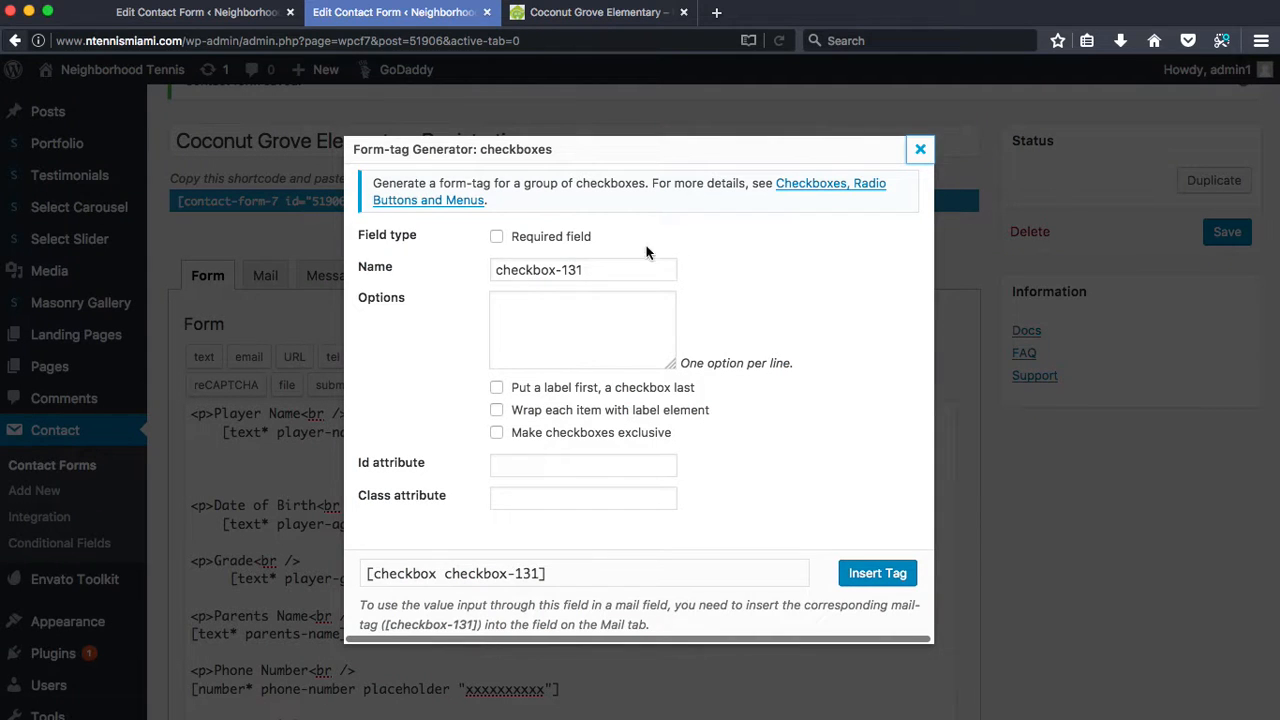
{"action": "triple_click", "coordinate": [577, 272]}
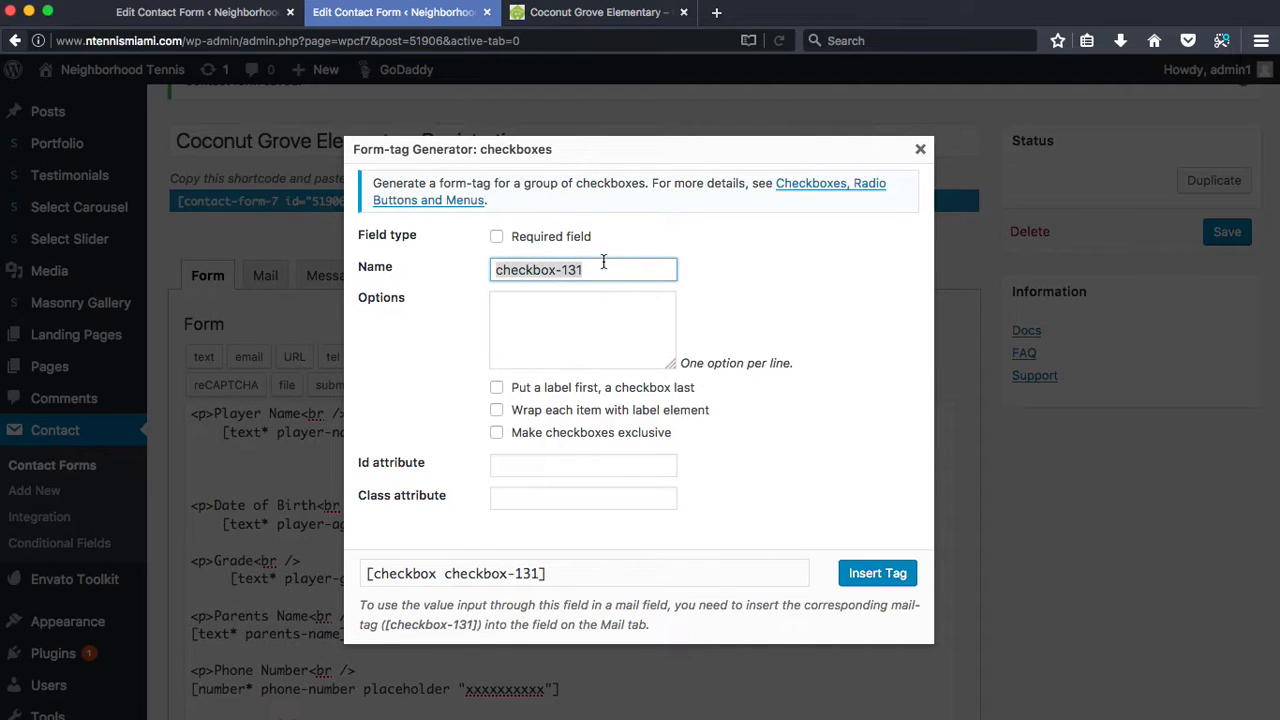
{"action": "type", "text": "Grade Level"}
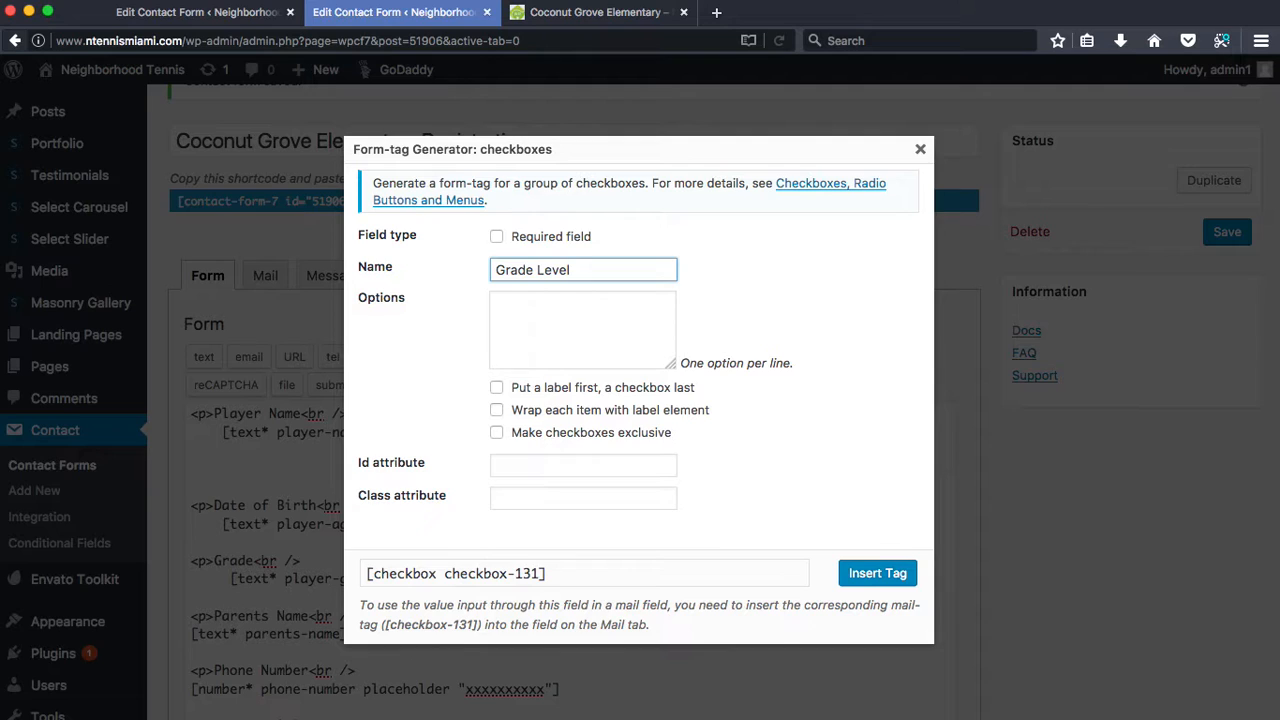
{"action": "key", "text": "Tab"}
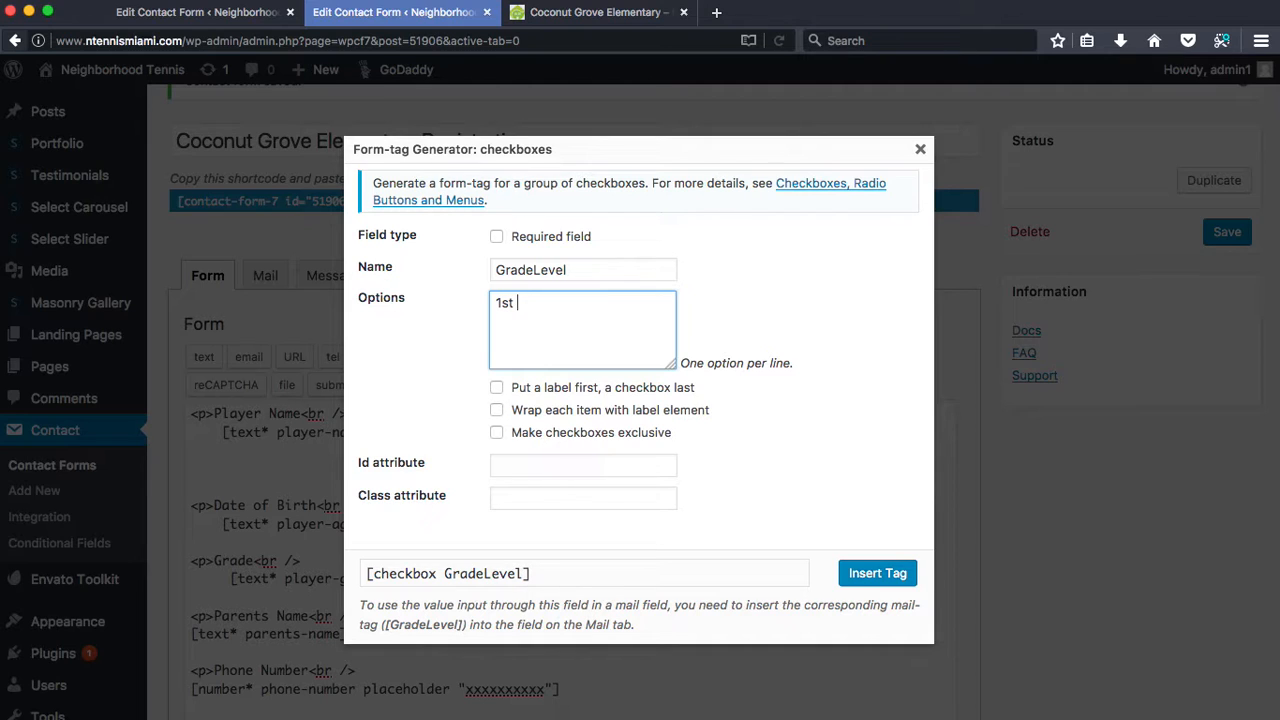
Enter the checkbox options 1st Grade, 2nd Grade and 3rd Grade, one per line
{"action": "type", "text": "de"}
{"action": "key", "text": "Return"}
{"action": "type", "text": "2nd Grade "}
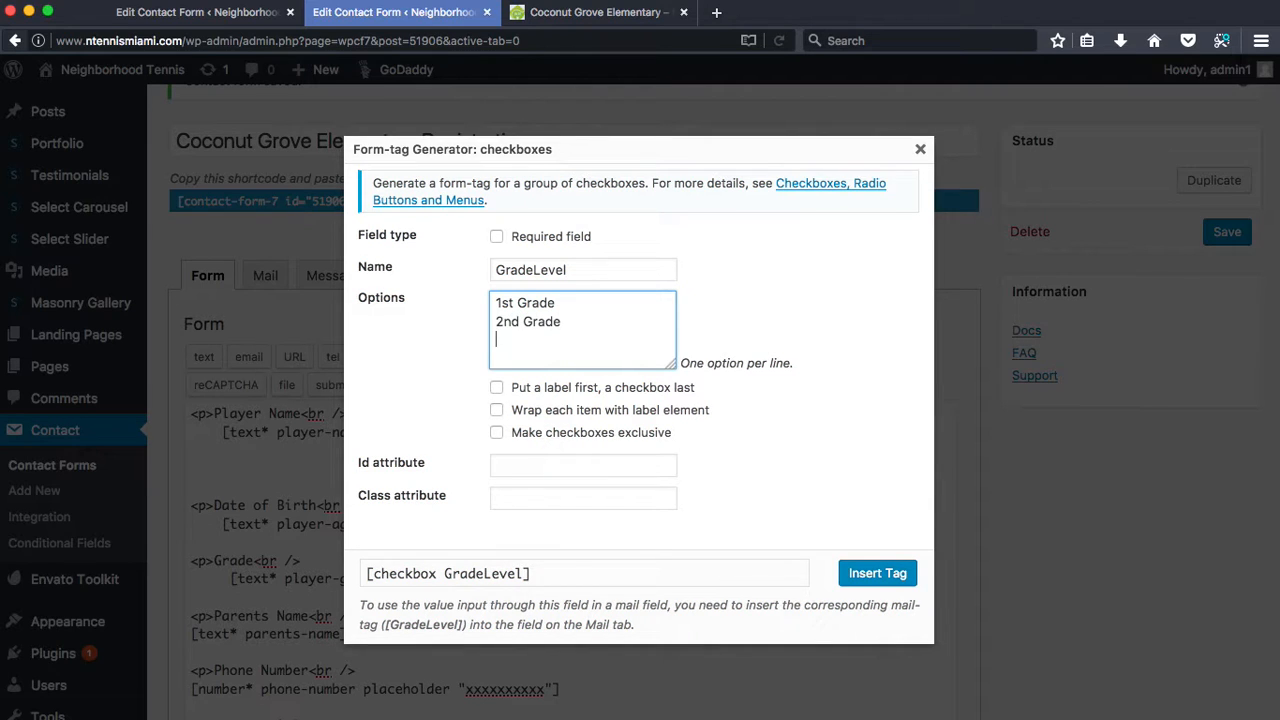
{"action": "type", "text": "3rd Grade"}
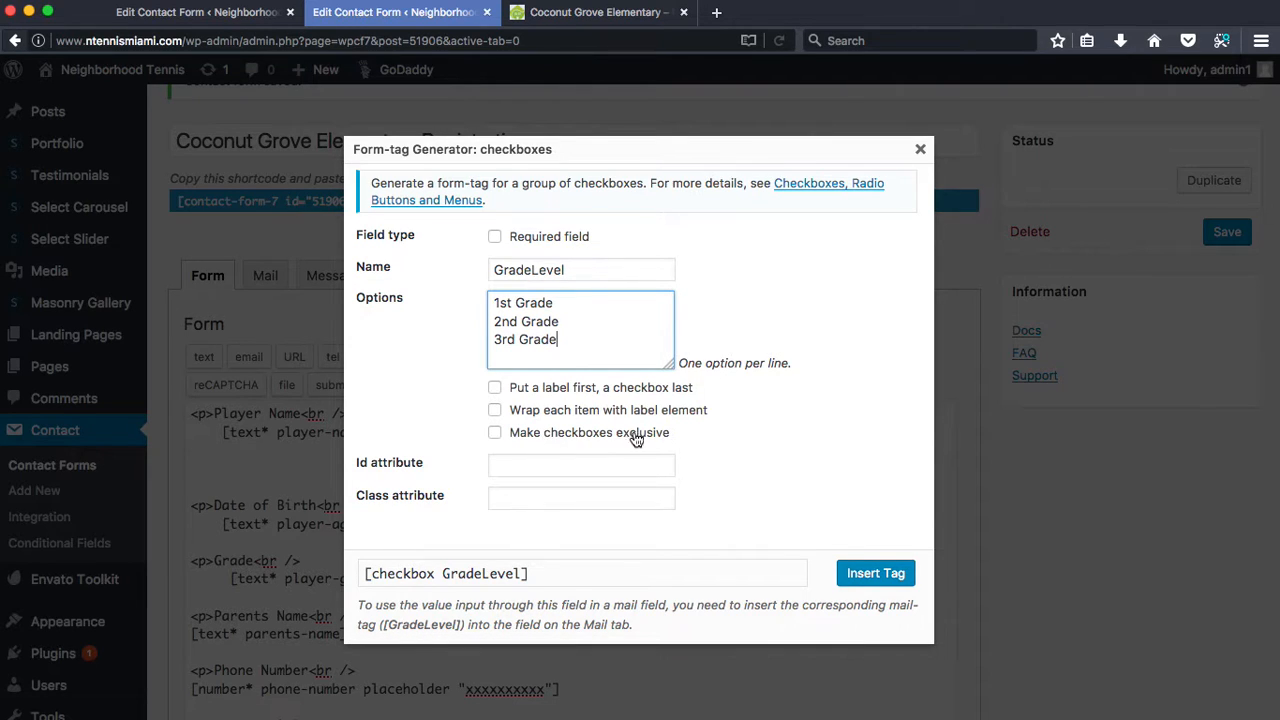
Append "lsjadhfih asdf" to the 2nd Grade option and enable wrapping each item with a label element
{"action": "left_click_drag", "start_coordinate": [676, 436], "coordinate": [515, 440]}
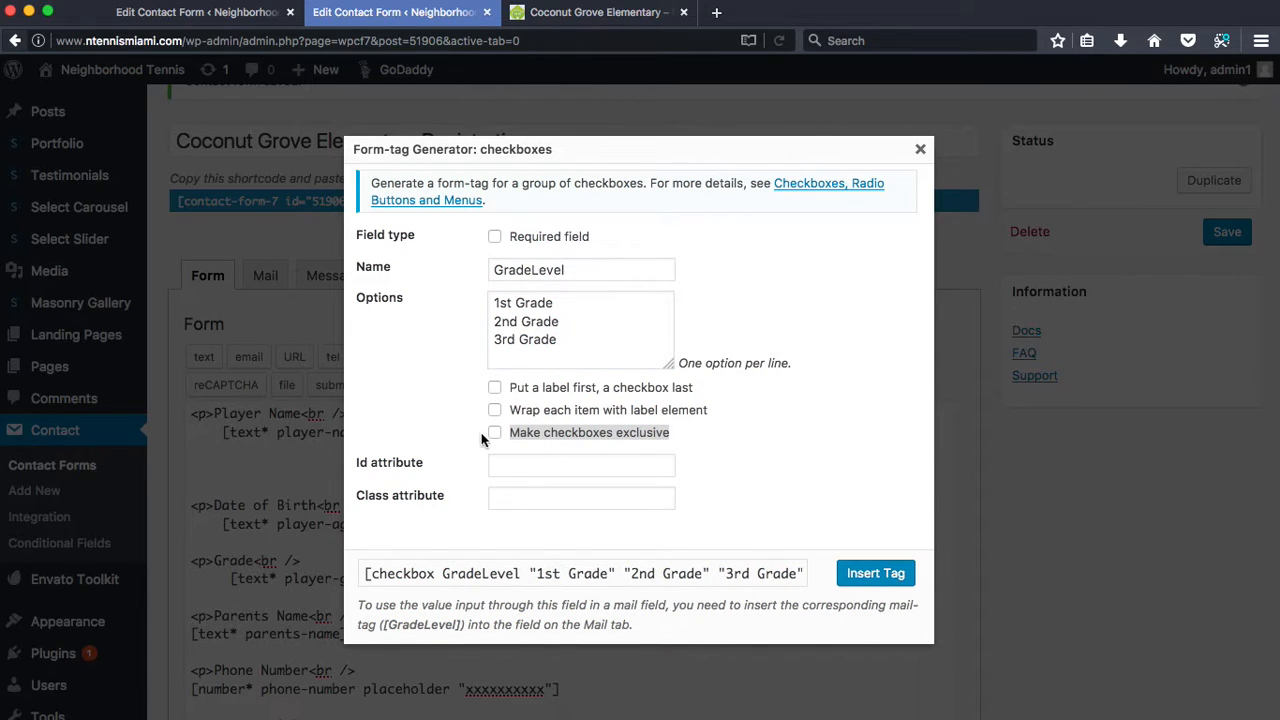
{"action": "left_click_drag", "start_coordinate": [512, 416], "coordinate": [718, 407]}
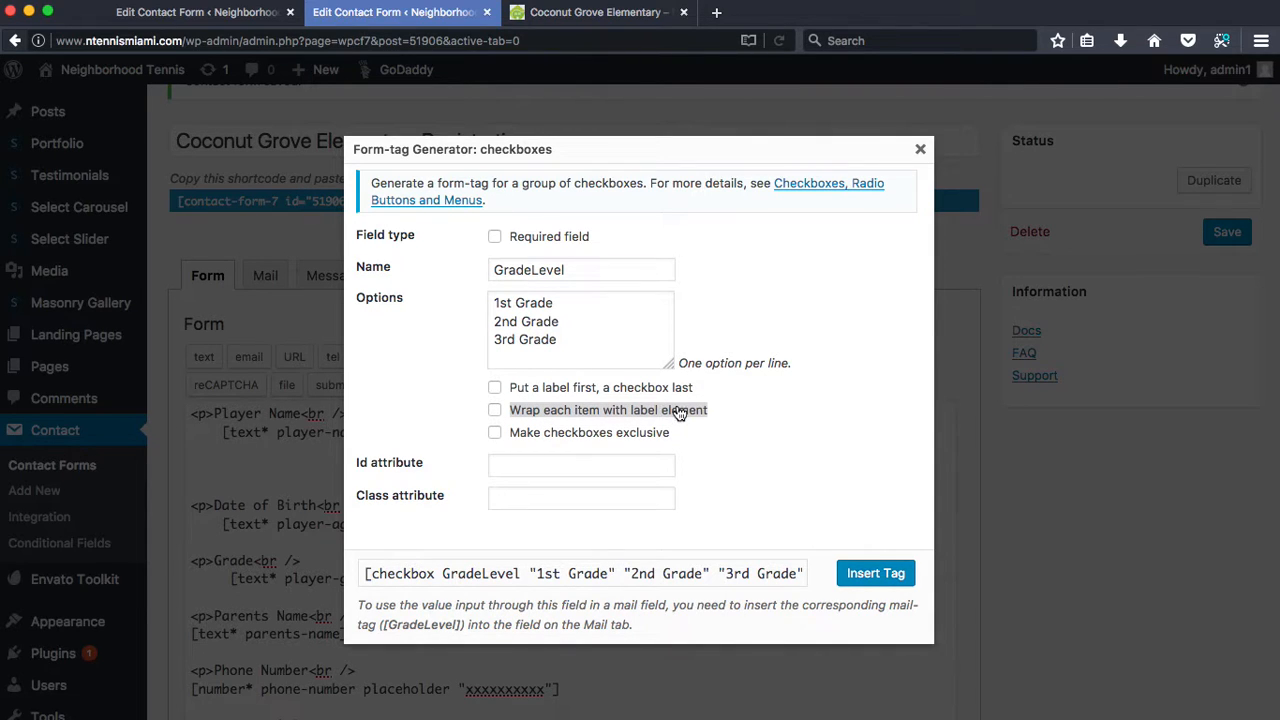
{"action": "left_click", "coordinate": [722, 405]}
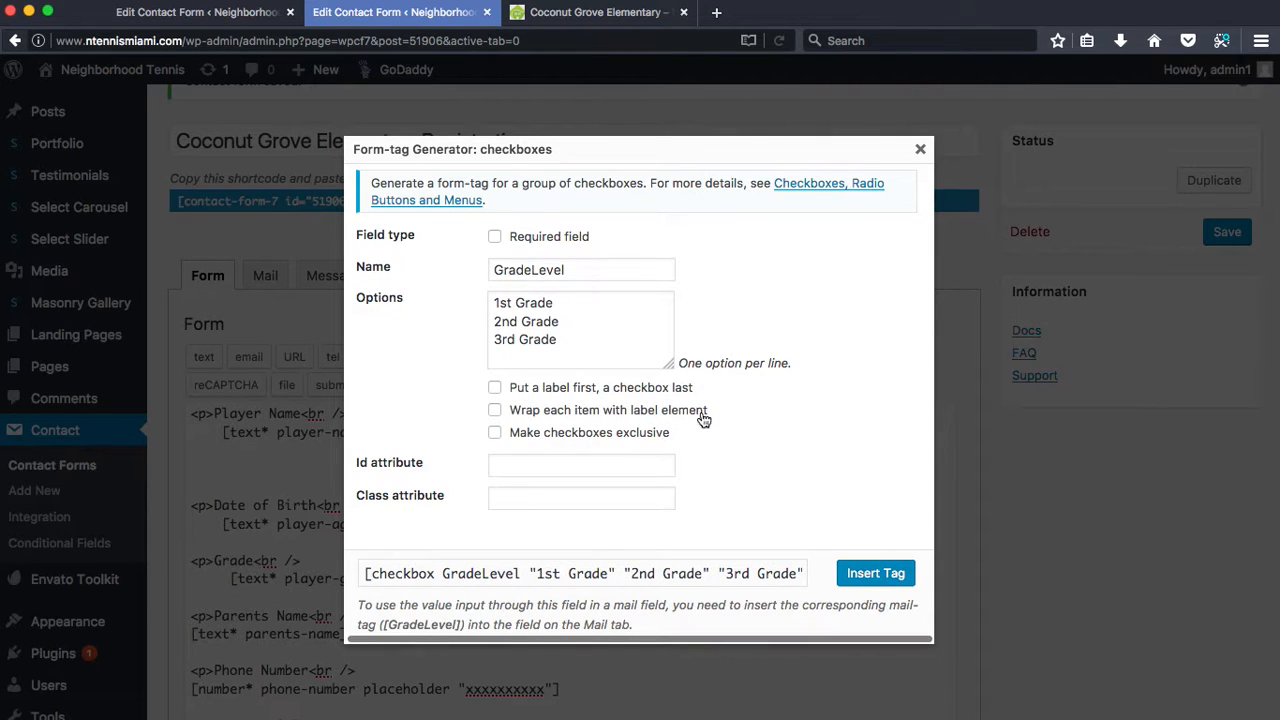
{"action": "left_click_drag", "start_coordinate": [703, 417], "coordinate": [520, 410]}
{"action": "left_click", "coordinate": [574, 314]}
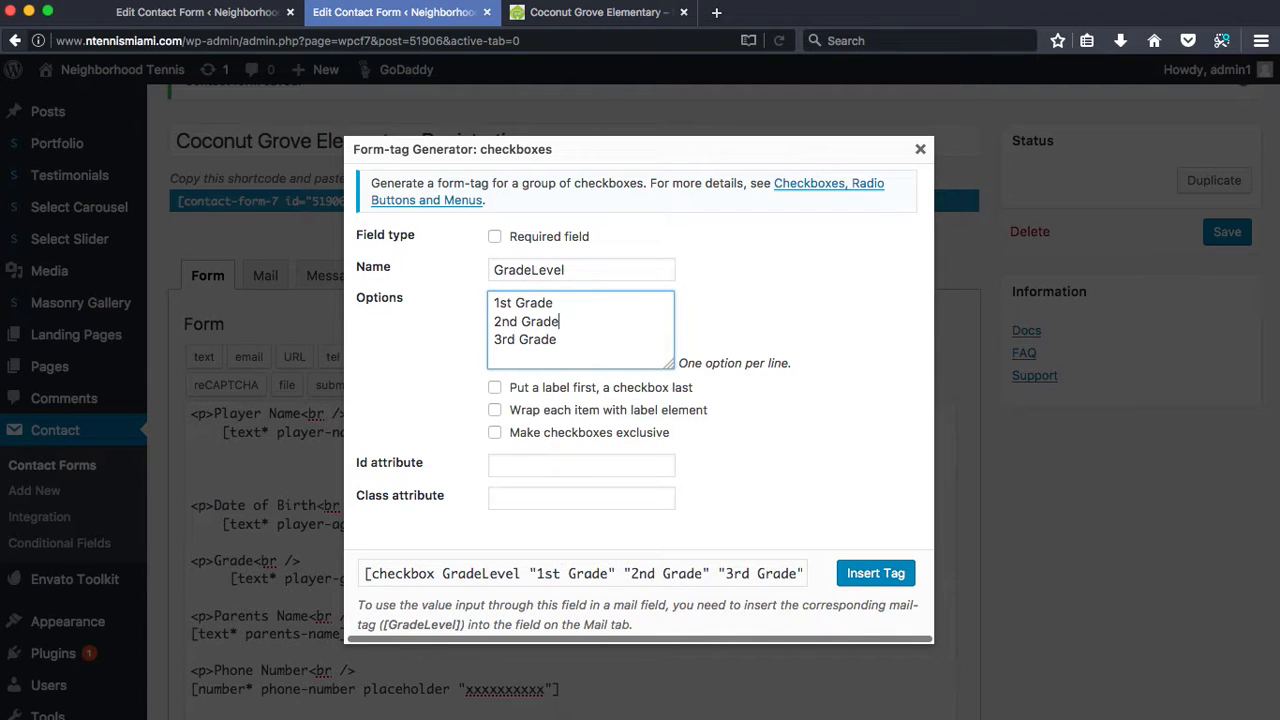
{"action": "type", "text": "lsjadhfih asdf"}
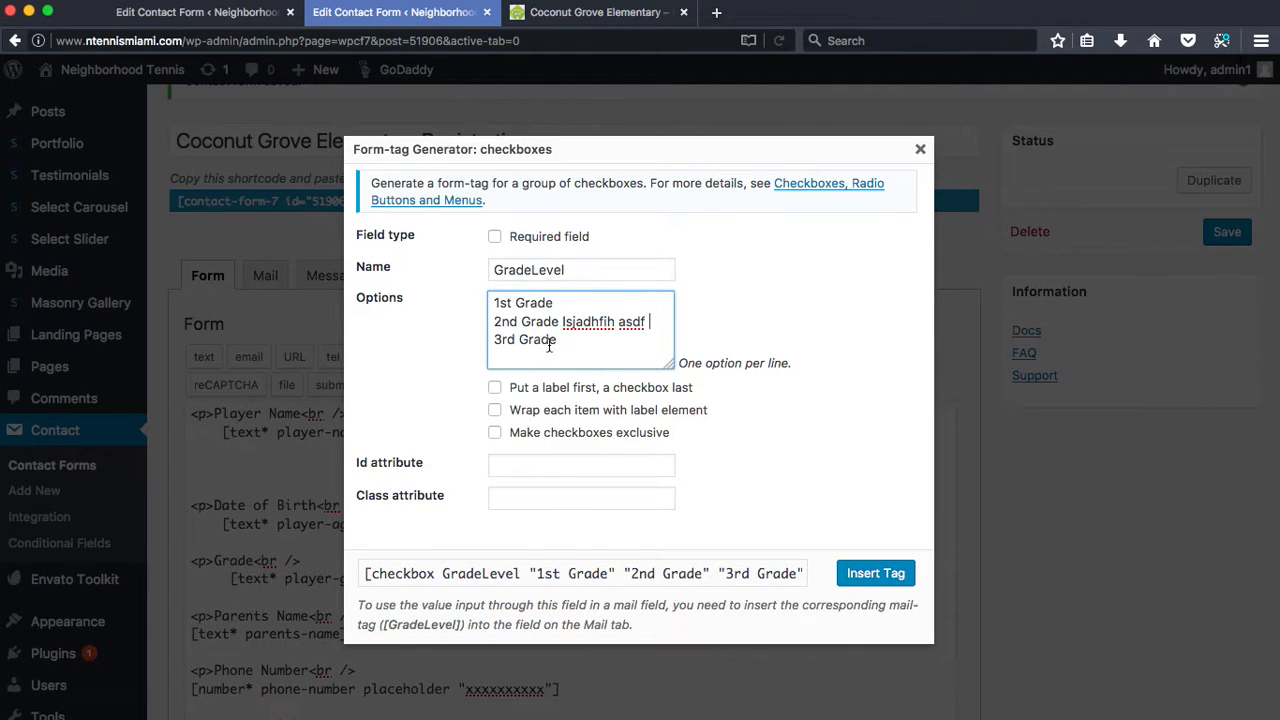
{"action": "left_click", "coordinate": [494, 410]}
{"action": "left_click_drag", "start_coordinate": [561, 321], "coordinate": [492, 335]}
{"action": "left_click", "coordinate": [598, 342]}
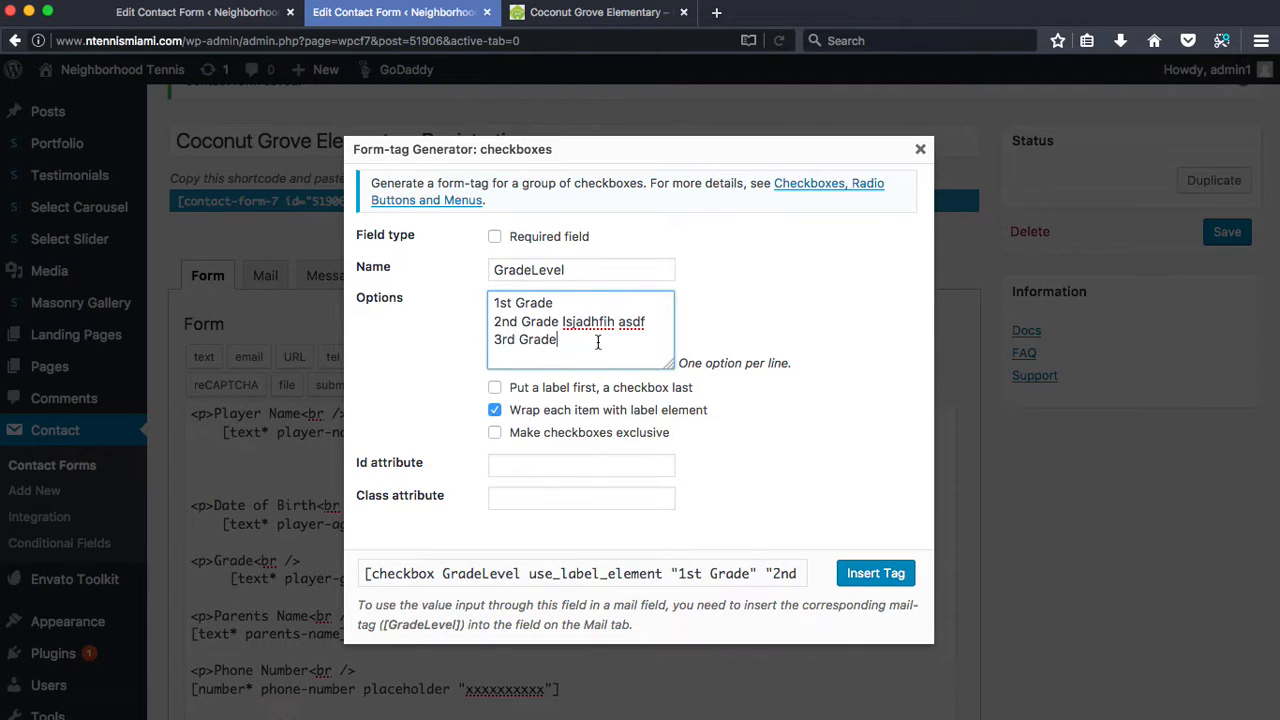
{"action": "left_click", "coordinate": [822, 434]}
Make the checkbox field required and rename it grade-level
{"action": "left_click", "coordinate": [494, 236]}
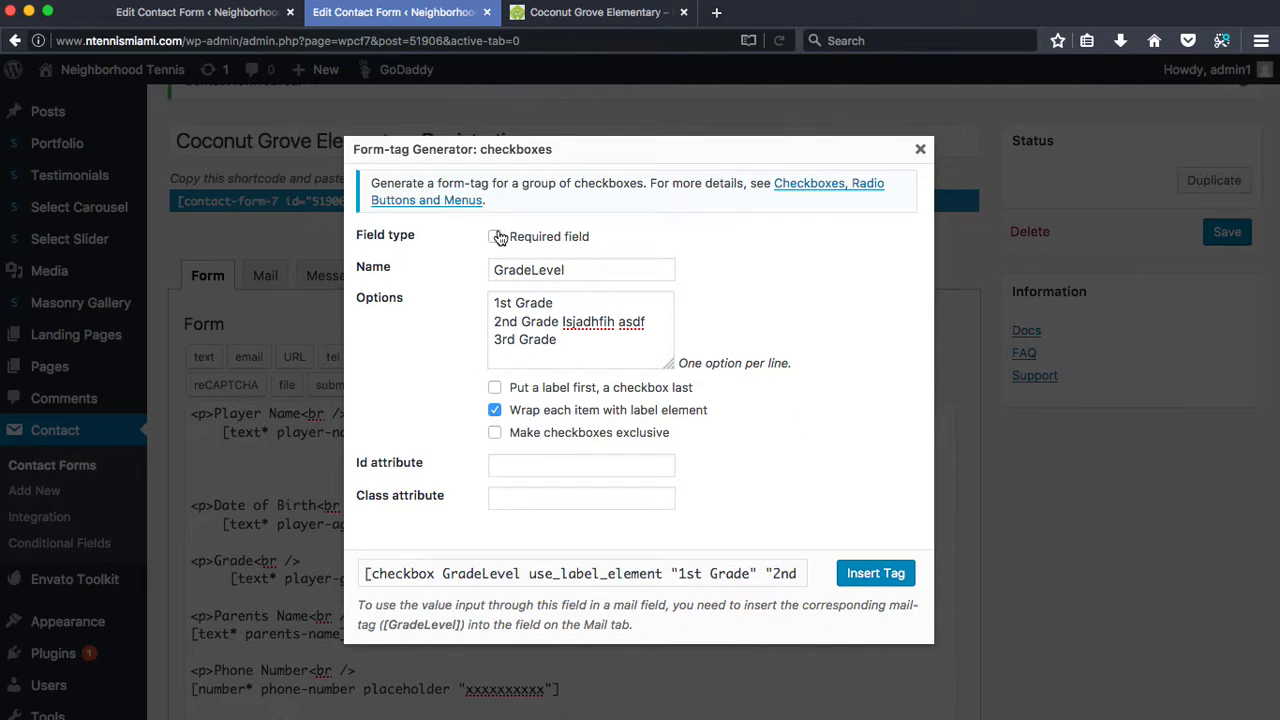
{"action": "left_click", "coordinate": [533, 272]}
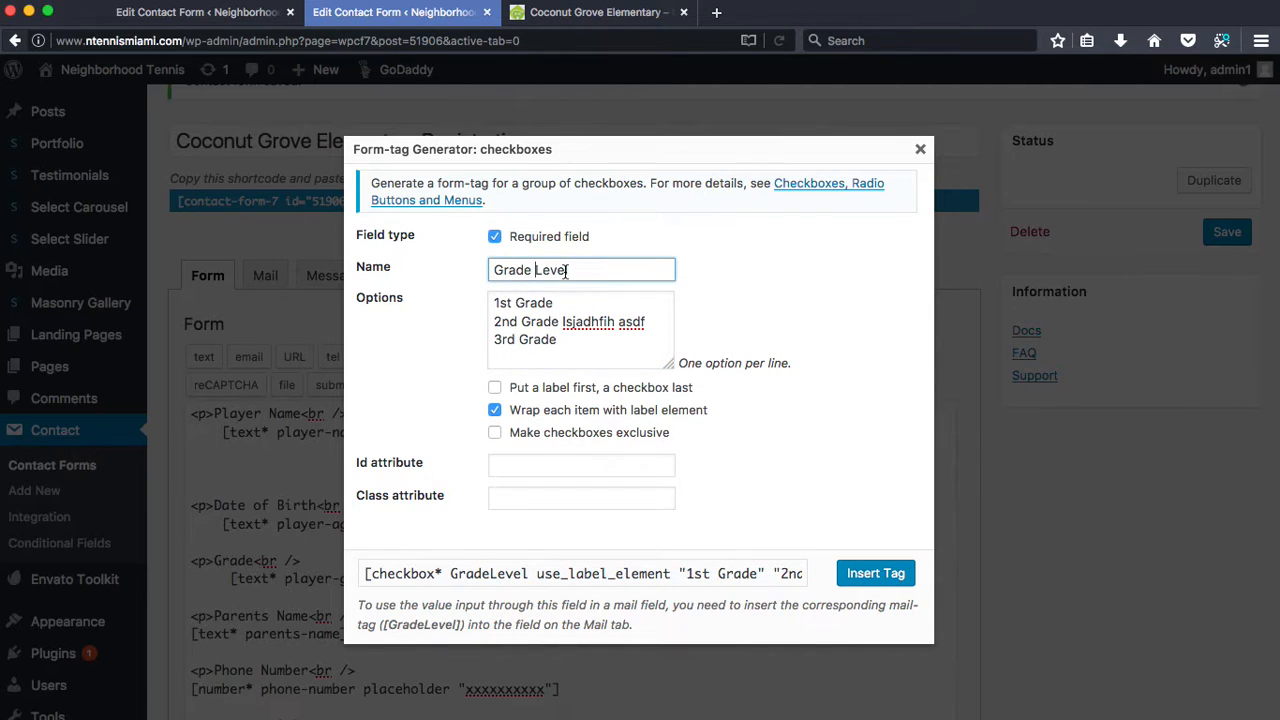
{"action": "key", "text": "BackSpace"}
{"action": "key", "text": "Delete"}
{"action": "type", "text": "-l"}
{"action": "key", "text": "Up"}
{"action": "key", "text": "Right"}
{"action": "key", "text": "BackSpace"}
{"action": "type", "text": "g"}
{"action": "key", "text": "BackSpace"}
{"action": "type", "text": "g"}
{"action": "left_click", "coordinate": [413, 328]}
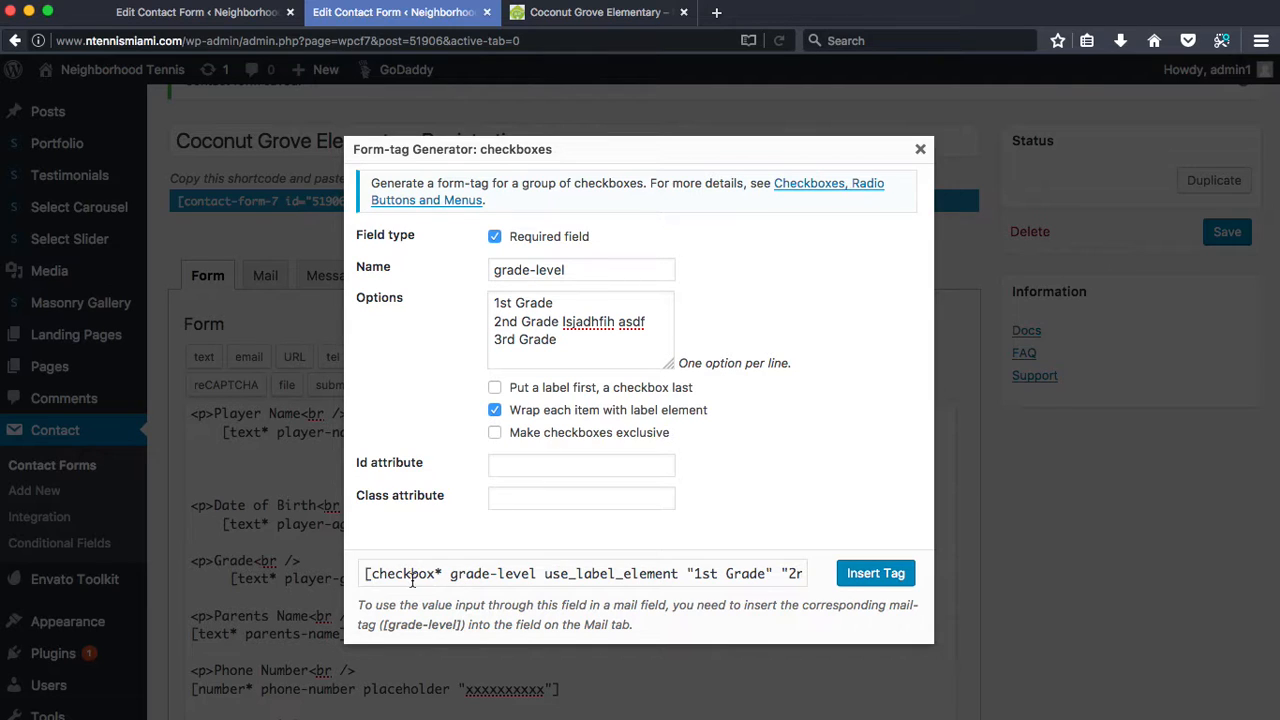
Examine the generated checkbox tag's required asterisk, field name, label-element option and quoted grade options through to its end
{"action": "left_click_drag", "start_coordinate": [364, 577], "coordinate": [682, 568]}
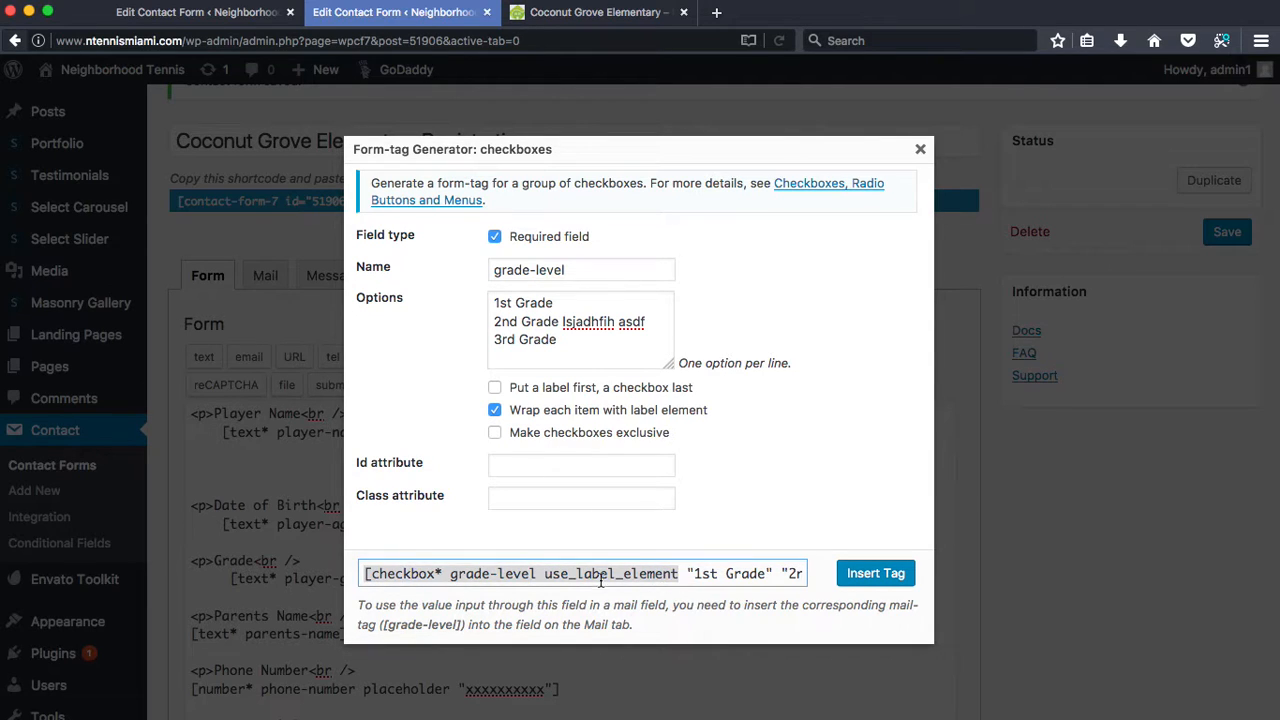
{"action": "left_click", "coordinate": [440, 573]}
{"action": "left_click", "coordinate": [441, 575]}
{"action": "left_click", "coordinate": [457, 575]}
{"action": "left_click", "coordinate": [459, 575]}
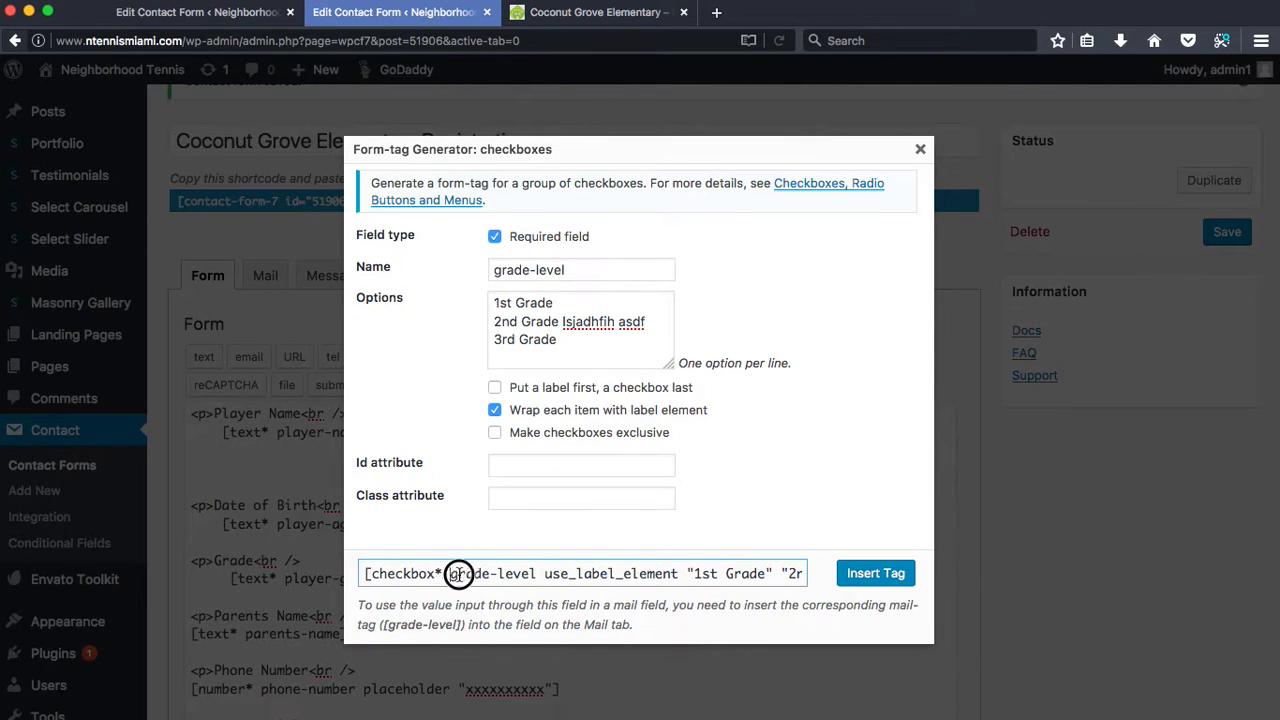
{"action": "left_click", "coordinate": [537, 575]}
{"action": "scroll", "coordinate": [519, 573], "scroll_direction": "right", "scroll_amount": 2}
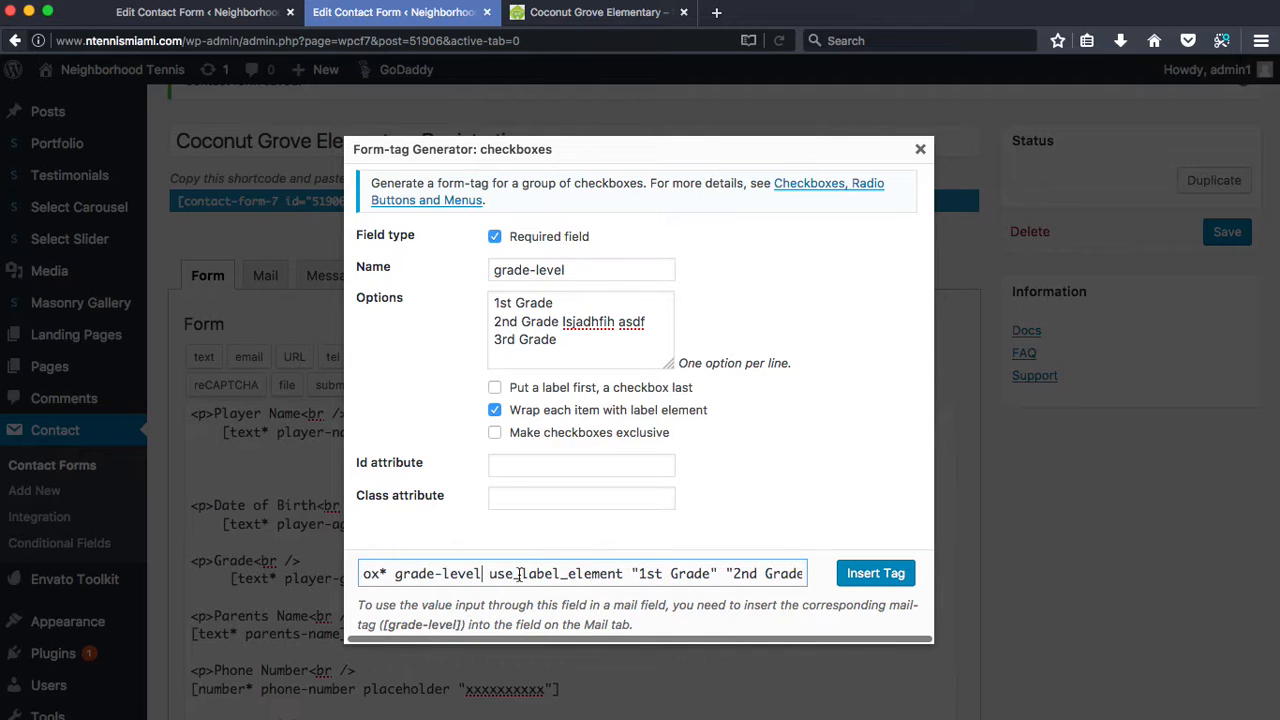
{"action": "left_click_drag", "start_coordinate": [488, 573], "coordinate": [620, 573]}
{"action": "scroll", "coordinate": [537, 575], "scroll_direction": "right", "scroll_amount": 2}
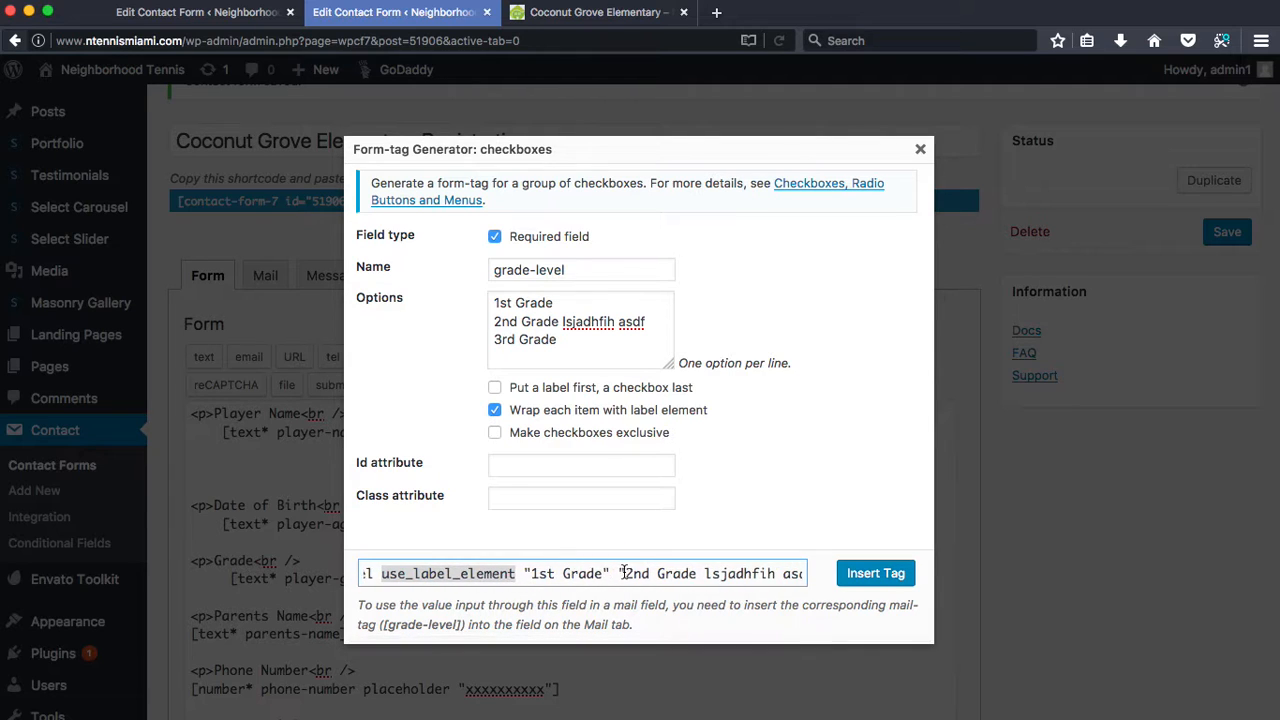
{"action": "mouse_move", "coordinate": [530, 573]}
{"action": "left_mouse_down"}
{"action": "mouse_move", "coordinate": [617, 572]}
{"action": "mouse_move", "coordinate": [521, 573]}
{"action": "left_mouse_up"}
{"action": "left_click", "coordinate": [592, 572]}
{"action": "left_click", "coordinate": [526, 572]}
{"action": "left_click", "coordinate": [589, 572]}
{"action": "left_click", "coordinate": [521, 573]}
{"action": "scroll", "coordinate": [596, 571], "scroll_direction": "right", "scroll_amount": 3}
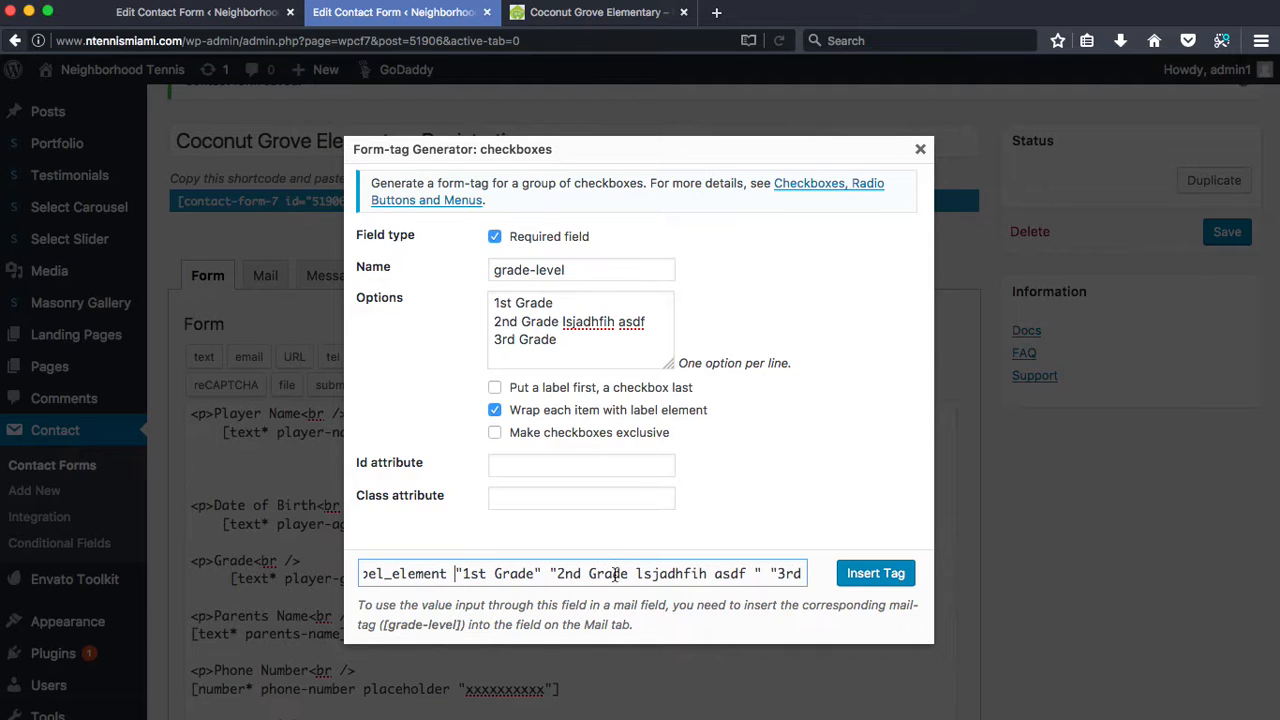
{"action": "scroll", "coordinate": [667, 566], "scroll_direction": "right", "scroll_amount": 2}
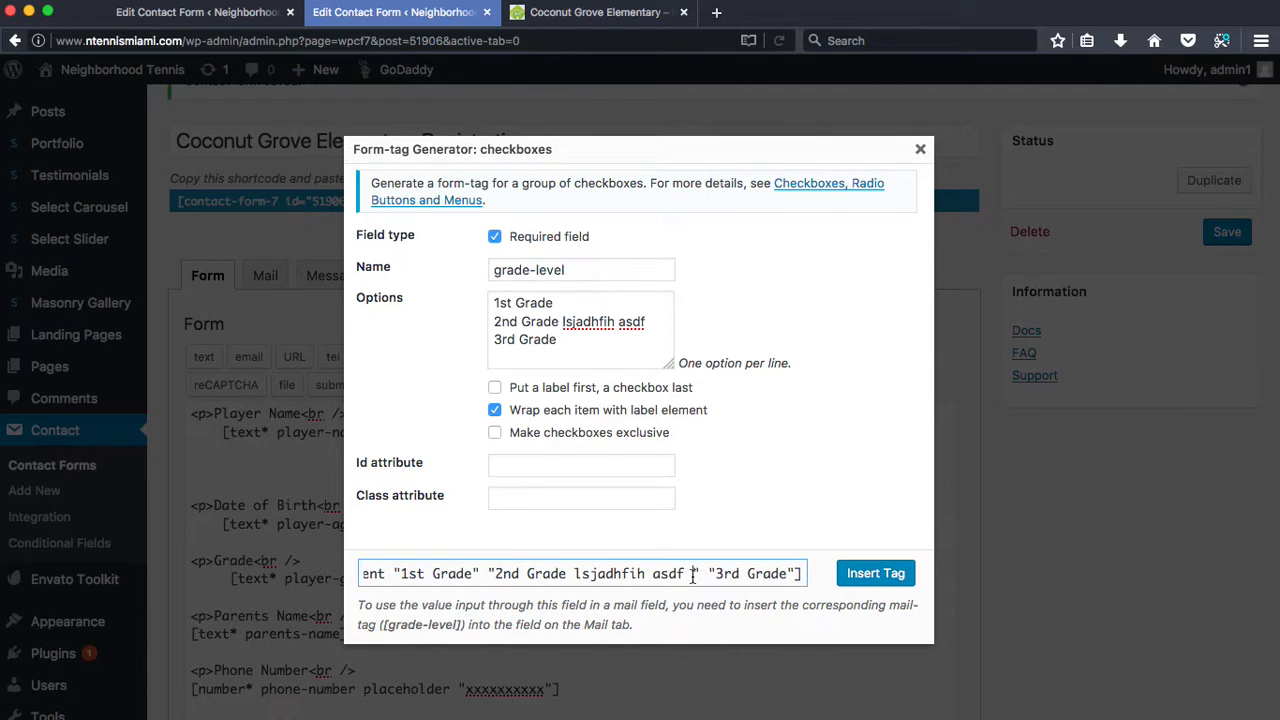
Insert the grade-level checkbox tag below the Player Name block and add the line "<p>Grade Level<br />" directly above it
{"action": "left_click", "coordinate": [876, 577]}
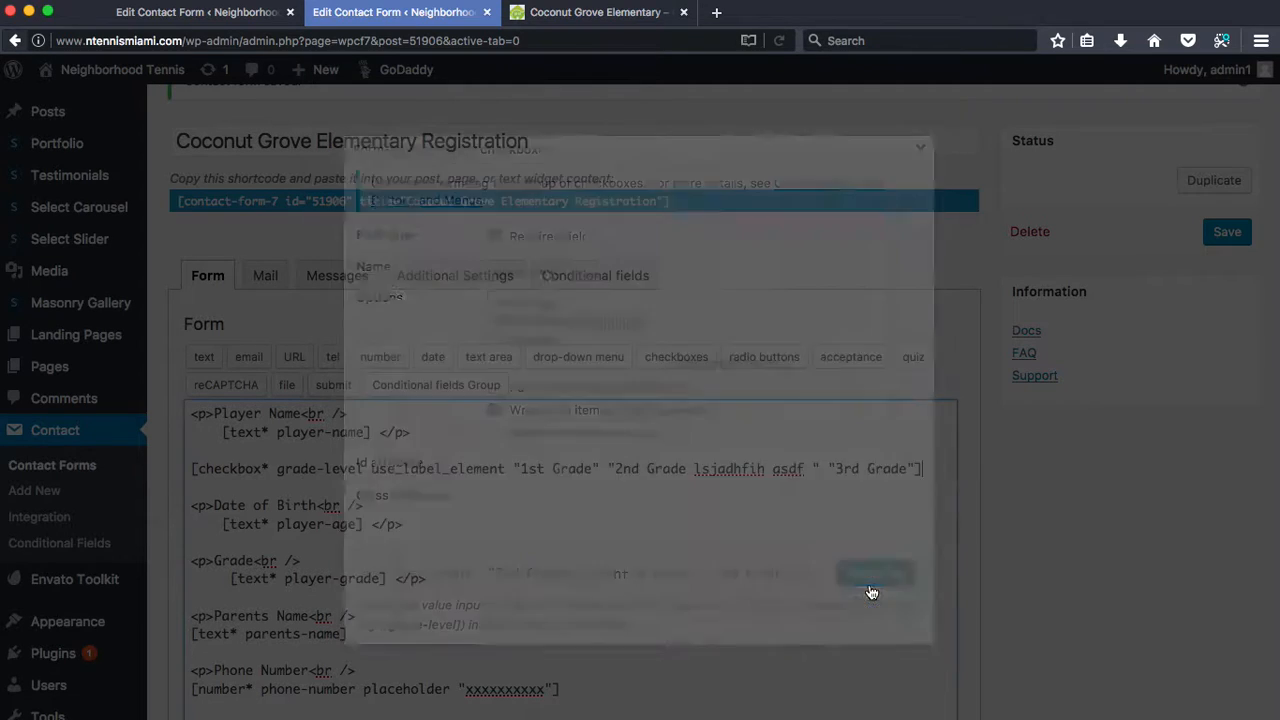
{"action": "left_click_drag", "start_coordinate": [355, 410], "coordinate": [191, 414]}
{"action": "key", "text": "super+c"}
{"action": "left_click", "coordinate": [200, 452]}
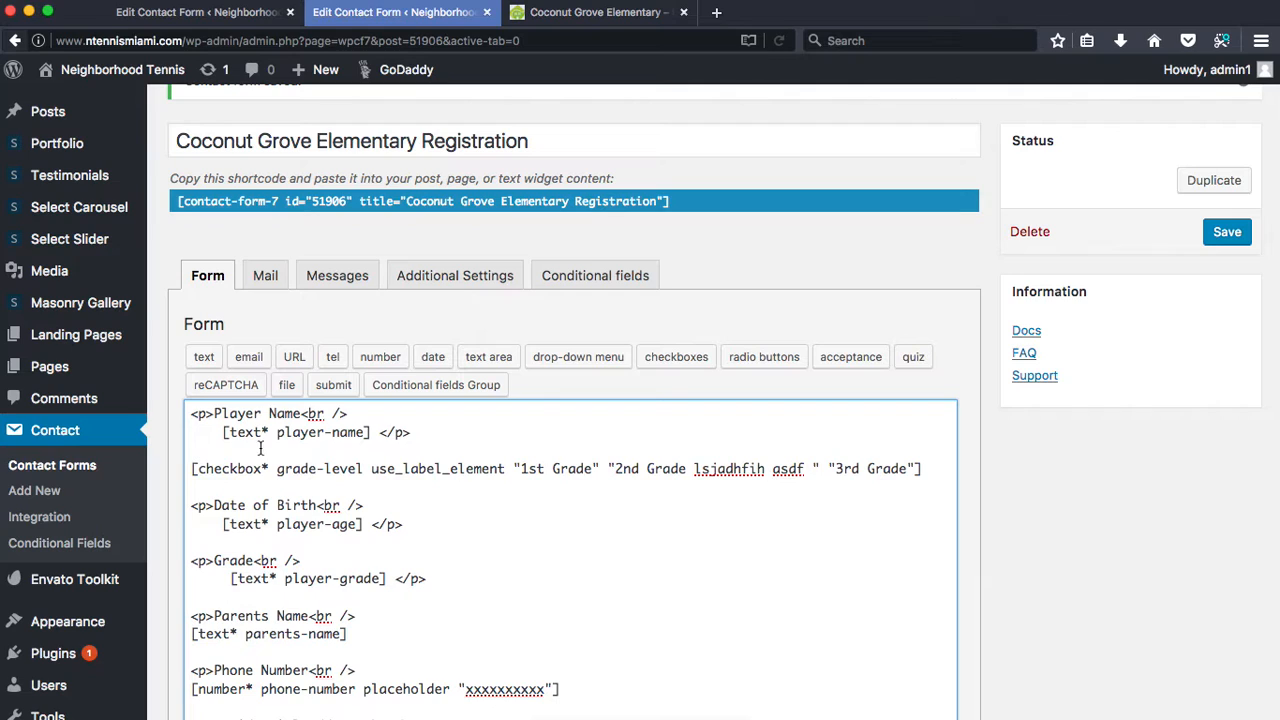
{"action": "key", "text": "super+v"}
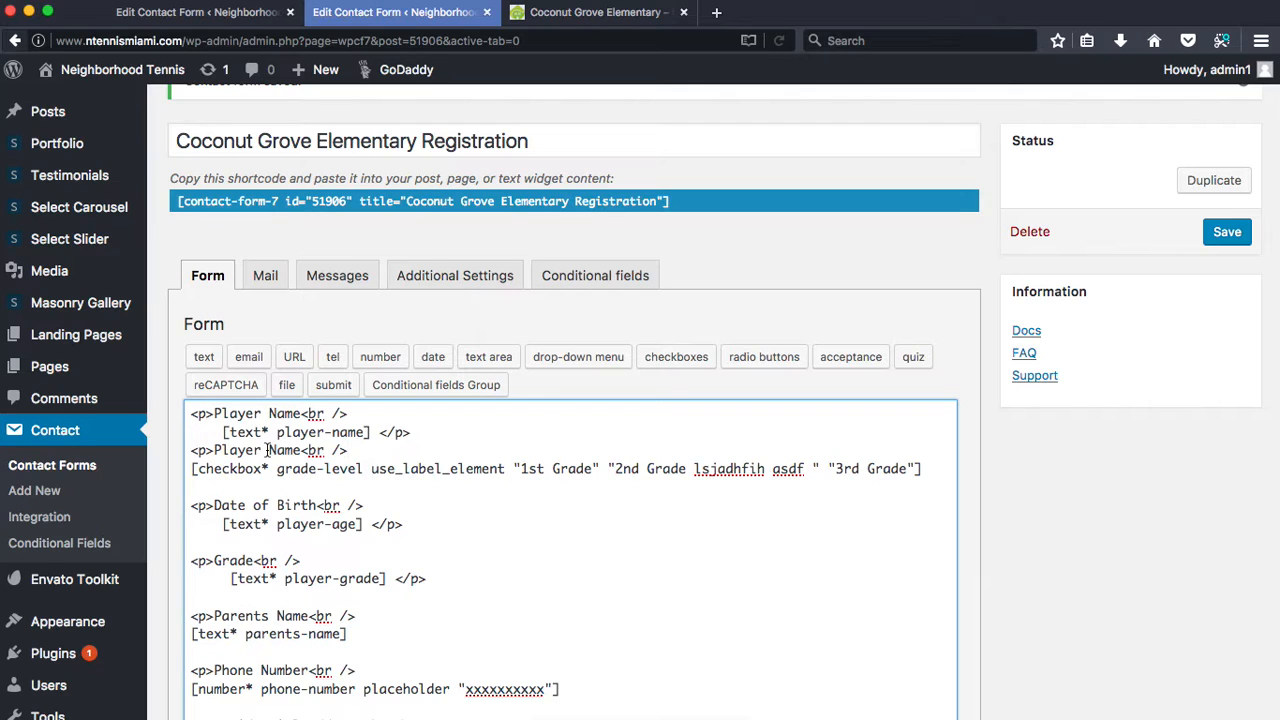
{"action": "left_click_drag", "start_coordinate": [295, 445], "coordinate": [207, 450]}
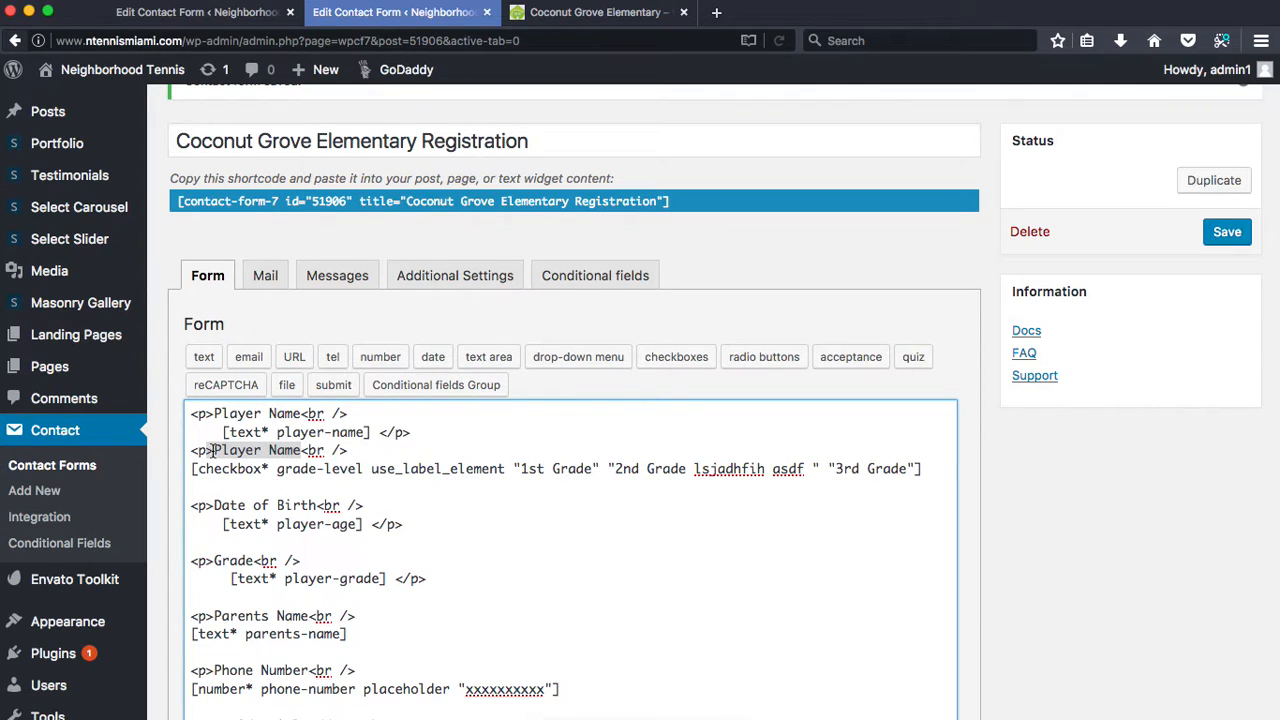
{"action": "type", "text": "Grade Le"}
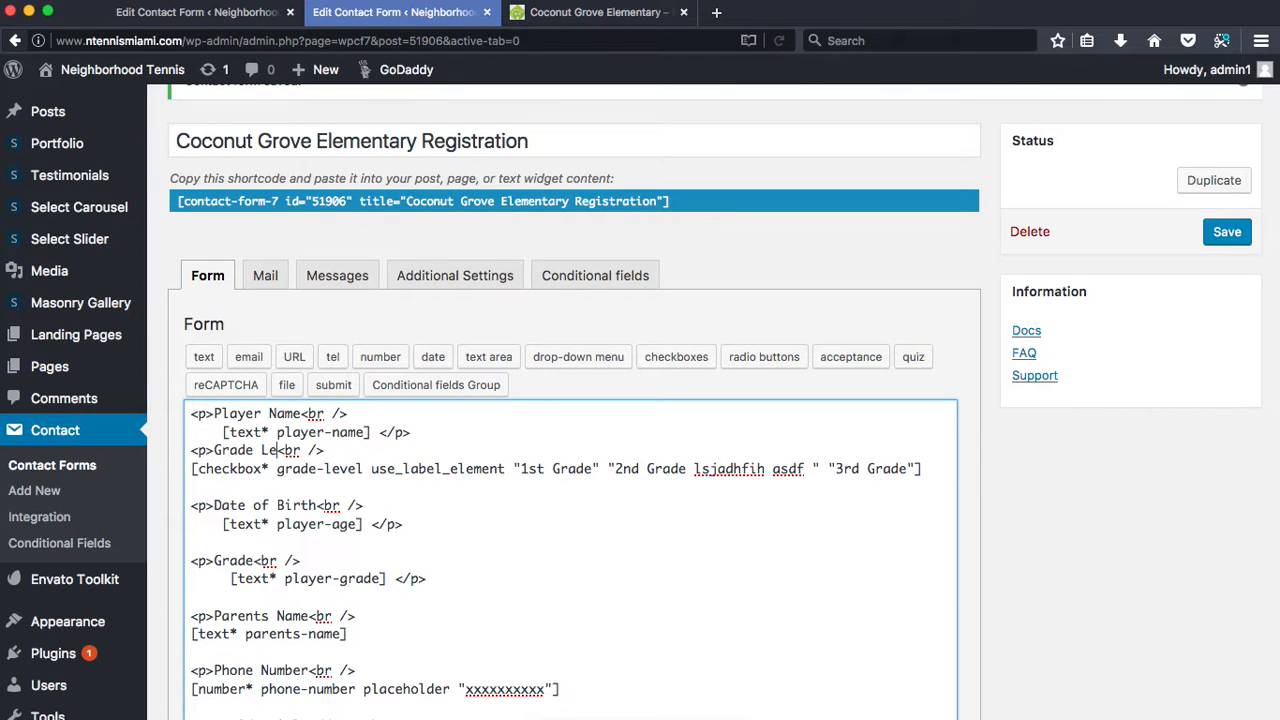
{"action": "type", "text": "vel"}
Insert a blank line between the Player Name block and the Grade Level label
{"action": "left_click_drag", "start_coordinate": [281, 472], "coordinate": [362, 472]}
{"action": "left_click", "coordinate": [364, 470]}
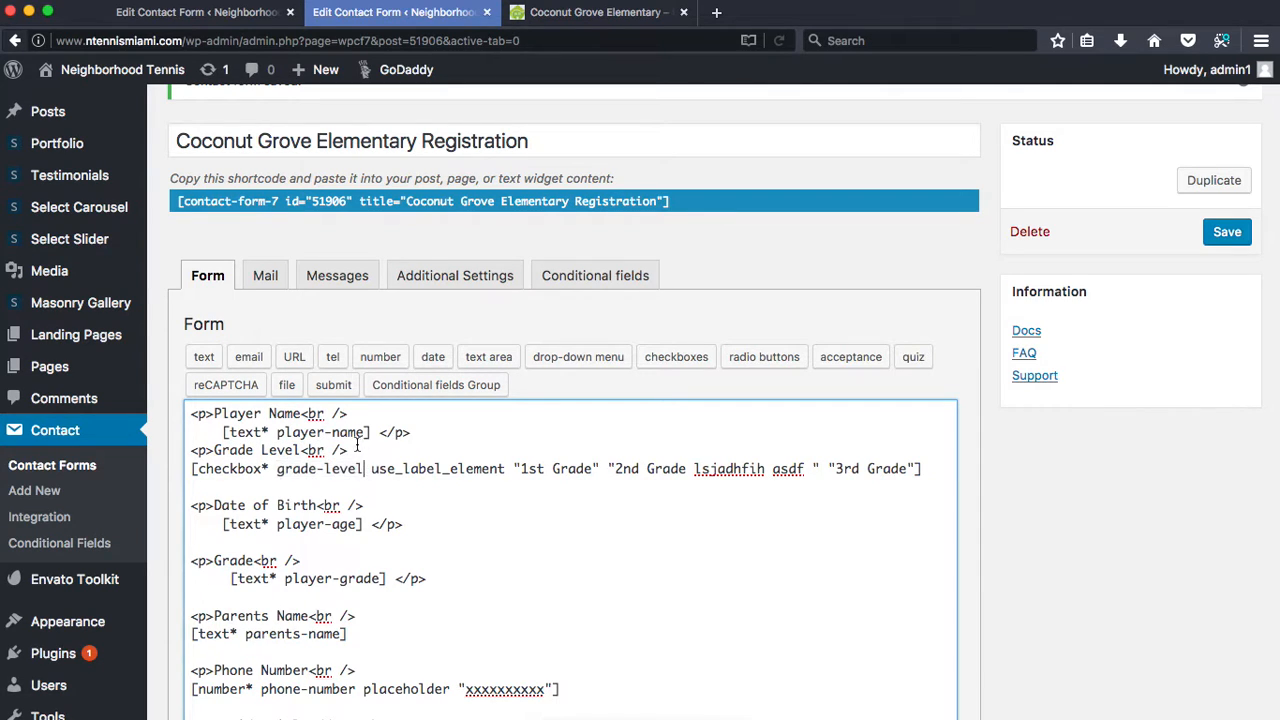
{"action": "left_click", "coordinate": [423, 433]}
{"action": "key", "text": "Return"}
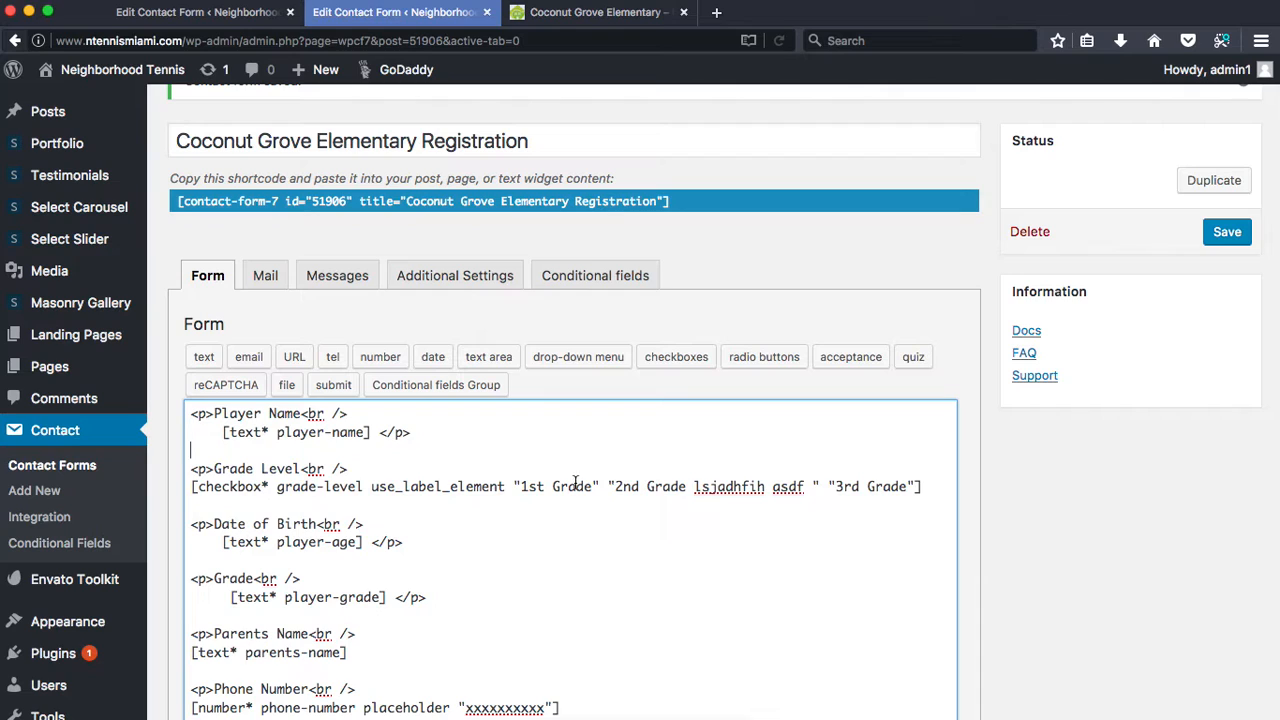
Copy the closing </p> from the player-name line onto a new line below the grade-level checkbox tag
{"action": "left_click_drag", "start_coordinate": [522, 486], "coordinate": [692, 487]}
{"action": "left_click", "coordinate": [693, 487]}
{"action": "left_click_drag", "start_coordinate": [414, 432], "coordinate": [380, 432]}
{"action": "key", "text": "ctrl+c"}
{"action": "left_click", "coordinate": [930, 486]}
{"action": "key", "text": "Return"}
{"action": "key", "text": "ctrl+v"}
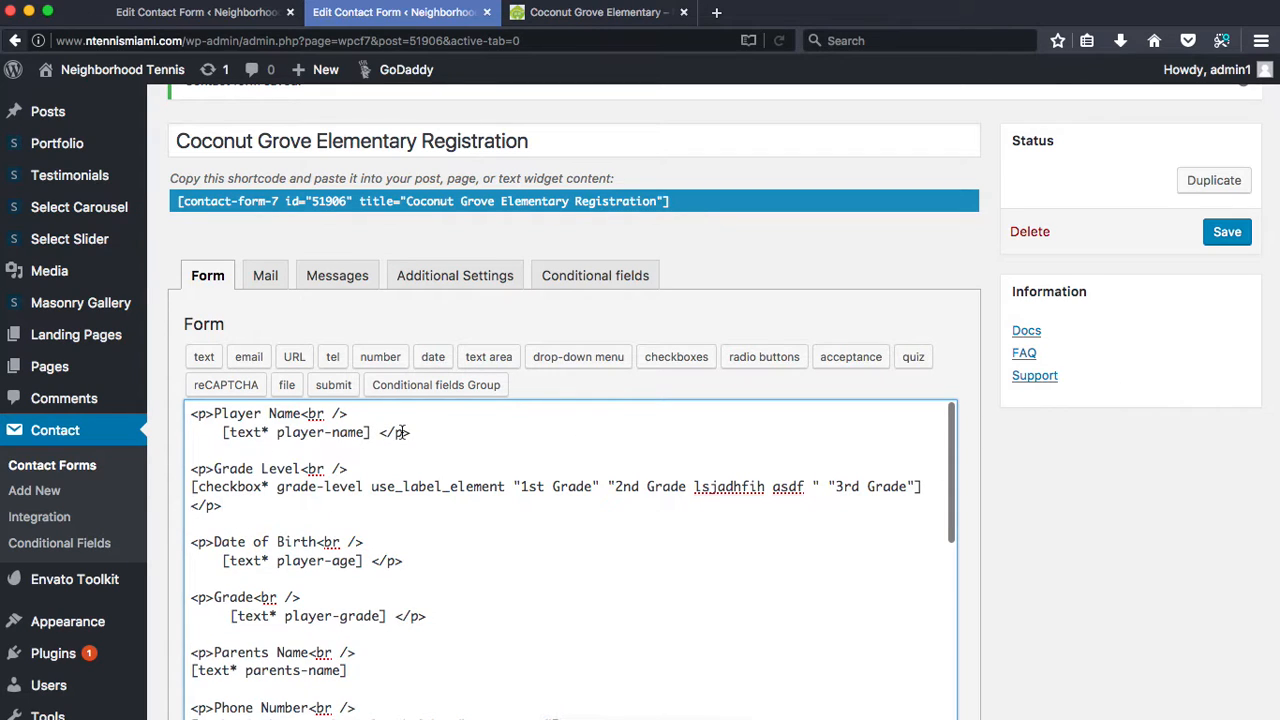
{"action": "left_click_drag", "start_coordinate": [919, 482], "coordinate": [939, 507]}
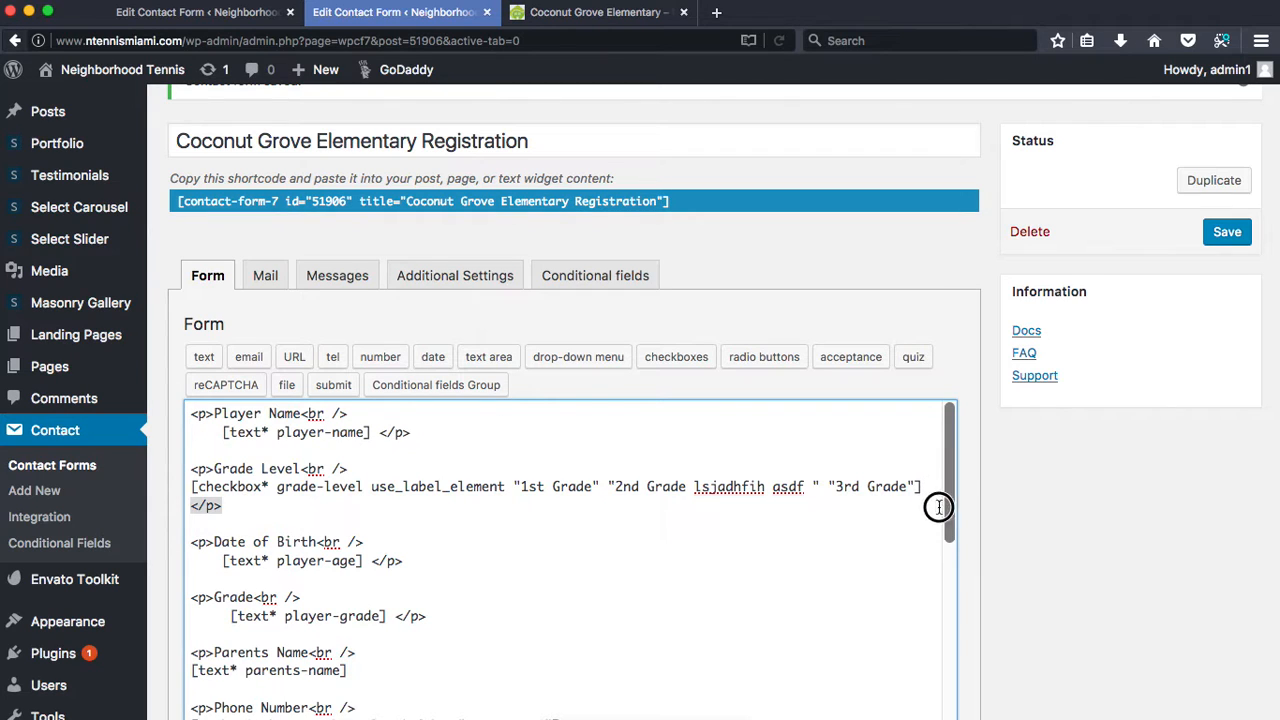
{"action": "left_click", "coordinate": [594, 526]}
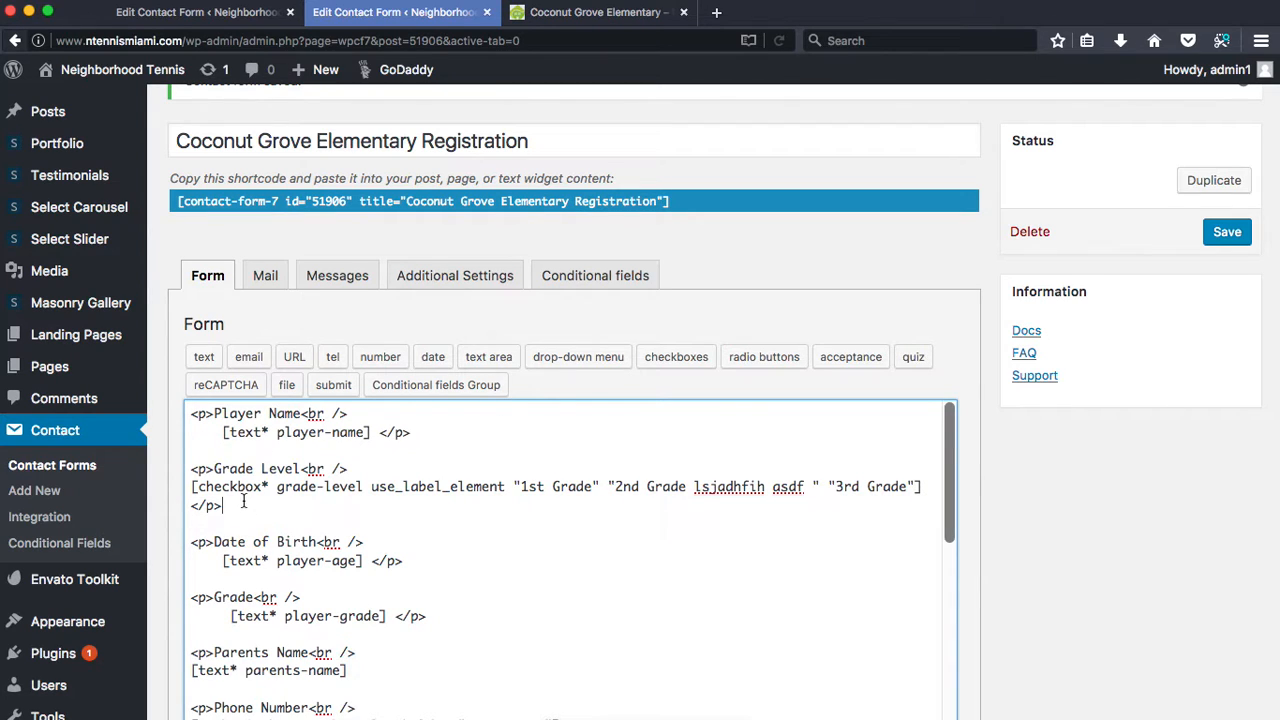
Add seven blank lines below the closing </p> of the Grade Level block
{"action": "key", "text": "Return"}
{"action": "key", "text": "Return"}
{"action": "key", "text": "Return"}
{"action": "key", "text": "Return"}
{"action": "key", "text": "Return"}
{"action": "key", "text": "Return"}
{"action": "key", "text": "Return"}
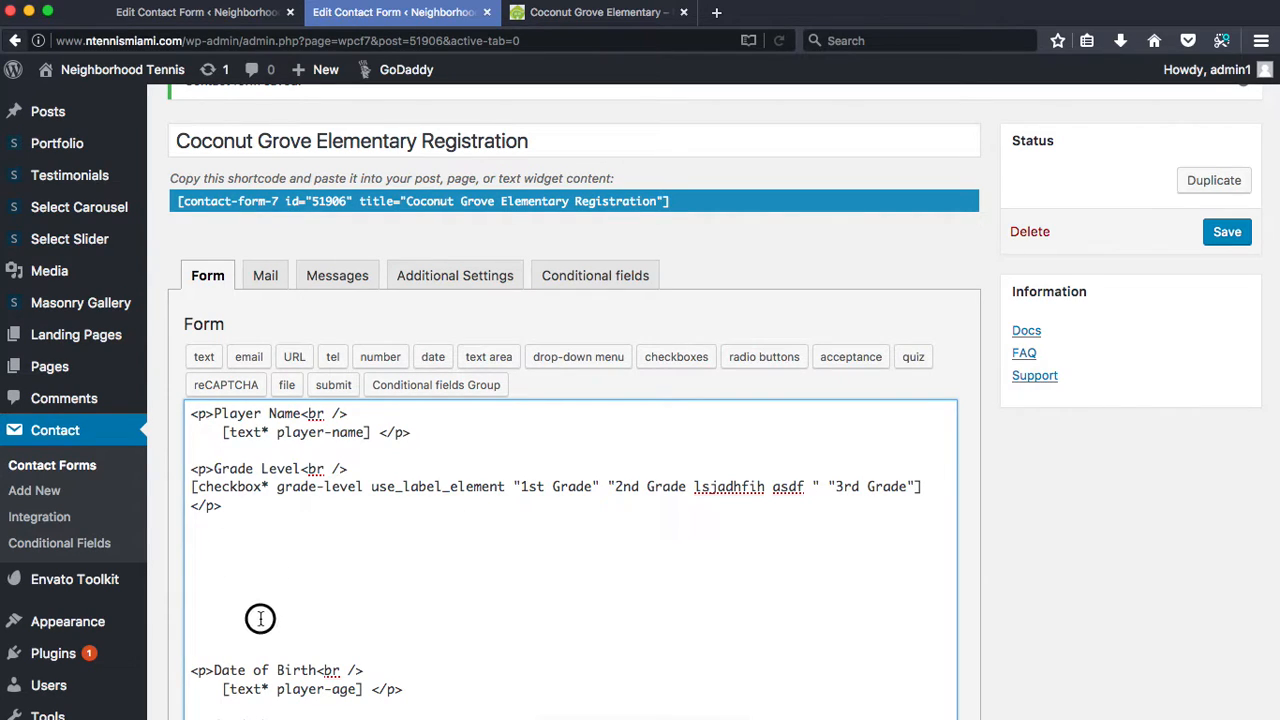
Remove the seven extra blank lines between the Grade Level and Date of Birth blocks
{"action": "key", "text": "BackSpace"}
{"action": "key", "text": "BackSpace"}
{"action": "key", "text": "BackSpace"}
{"action": "key", "text": "BackSpace"}
{"action": "key", "text": "BackSpace"}
{"action": "key", "text": "BackSpace"}
{"action": "key", "text": "BackSpace"}
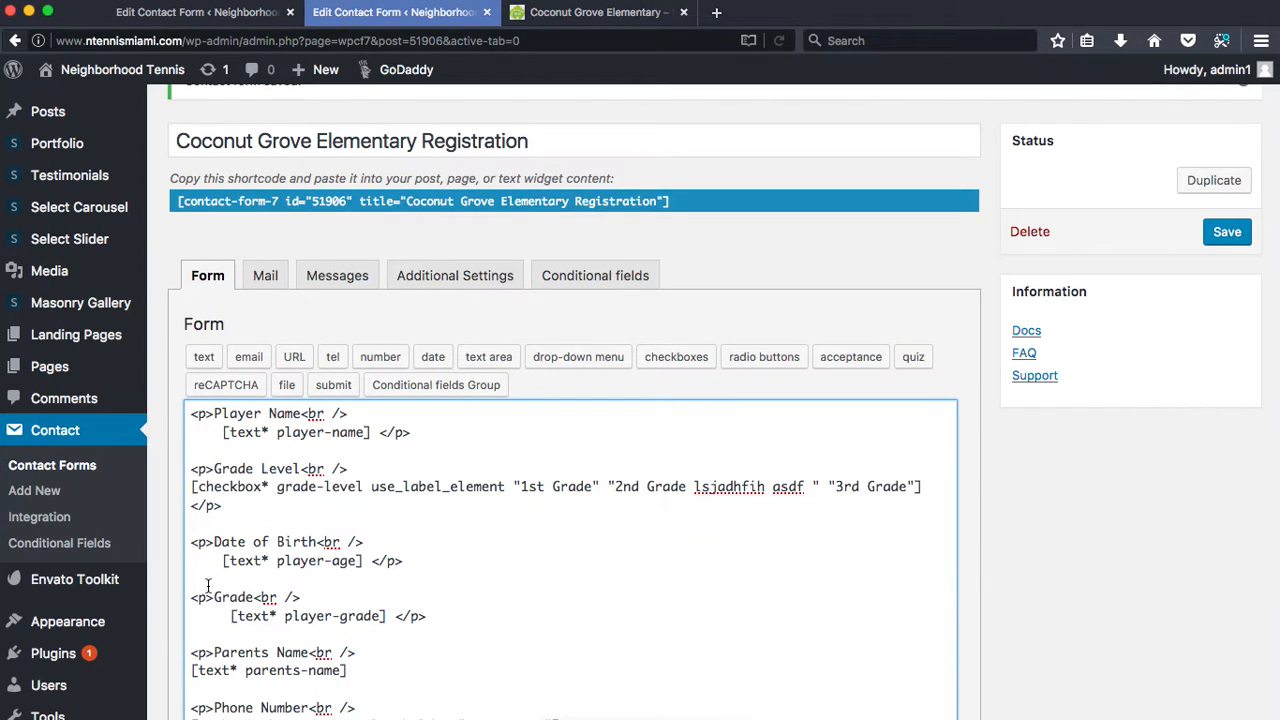
Copy the <br /> tag from the Date of Birth label and paste it six times on the blank line above the Grade label
{"action": "left_click_drag", "start_coordinate": [212, 541], "coordinate": [190, 541]}
{"action": "left_click_drag", "start_coordinate": [363, 543], "coordinate": [318, 544]}
{"action": "key", "text": "super+c"}
{"action": "left_click", "coordinate": [202, 587]}
{"action": "key", "text": "super+v"}
{"action": "key", "text": "super+v"}
{"action": "key", "text": "super+v"}
{"action": "key", "text": "super+v"}
{"action": "key", "text": "super+v"}
{"action": "key", "text": "super+v"}
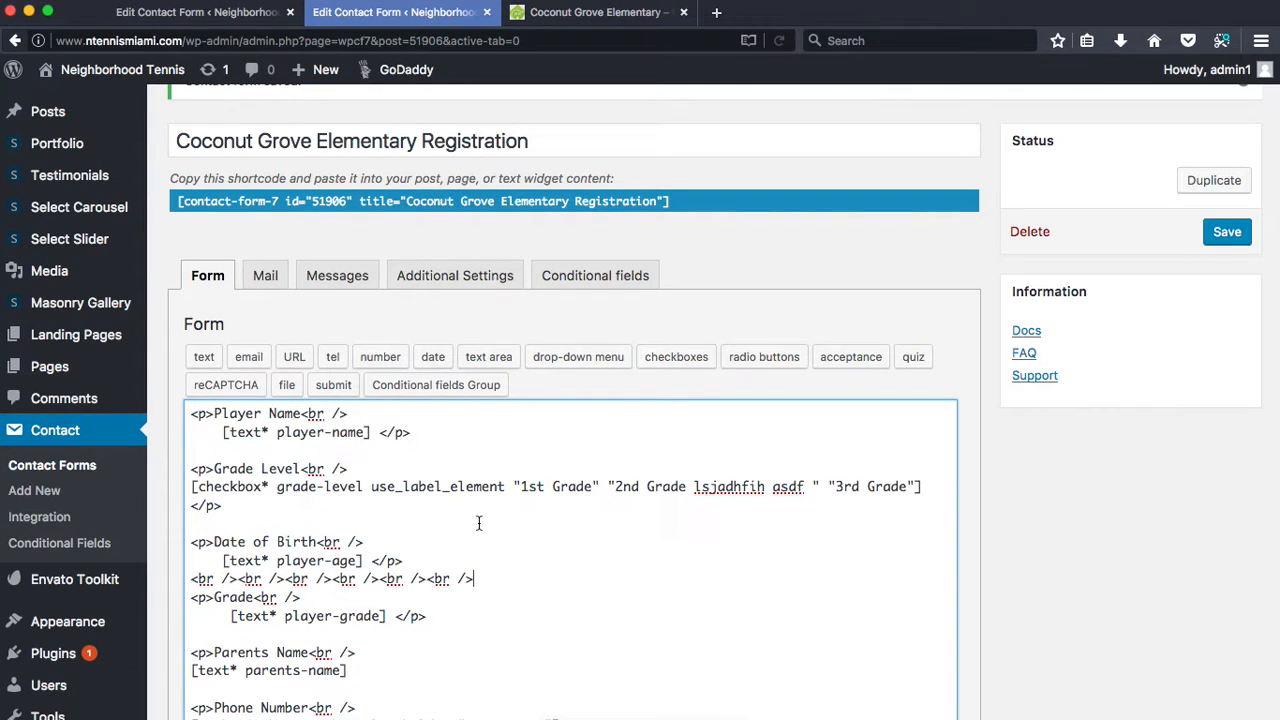
Undo the six <br /> tags pasted between the Date of Birth and Grade blocks
{"action": "key", "text": "super+z"}
{"action": "key", "text": "super+z"}
{"action": "key", "text": "super+z"}
{"action": "key", "text": "super+z"}
{"action": "key", "text": "super+z"}
{"action": "key", "text": "super+z"}
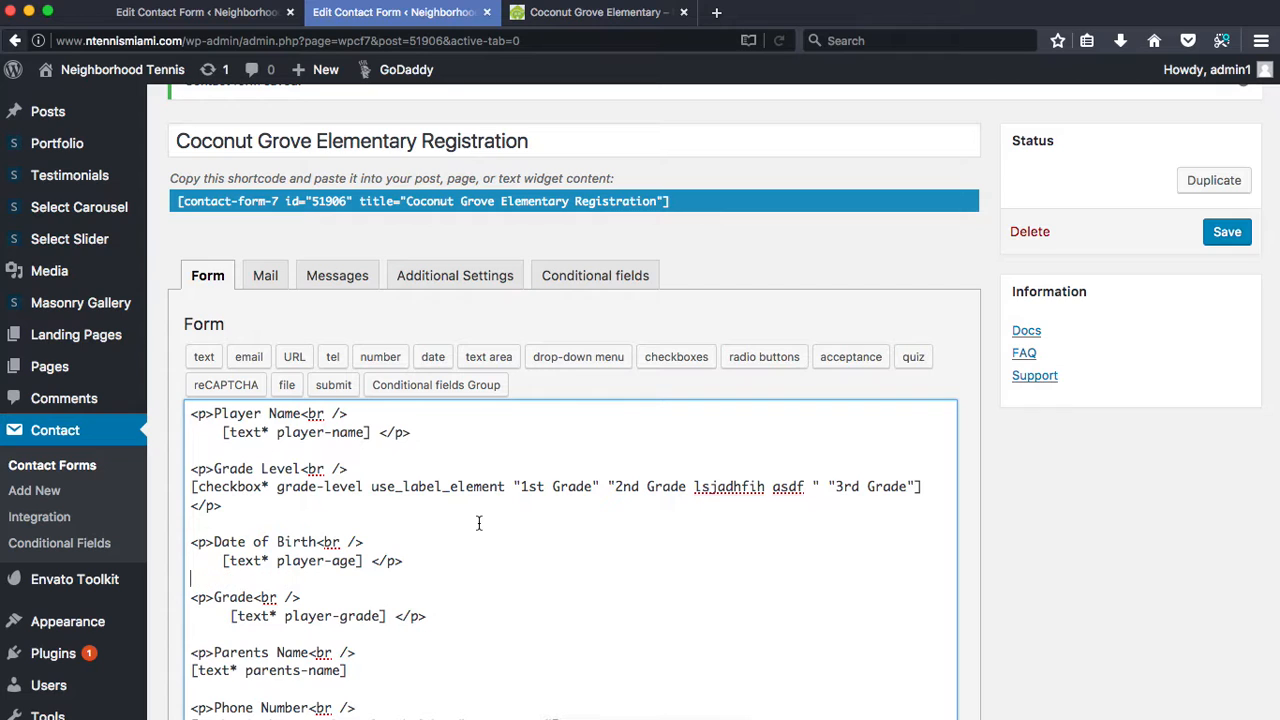
Save the form and reload the Coconut Grove Elementary page to check the Grade Level checkbox row's spacing
{"action": "left_click", "coordinate": [1227, 232]}
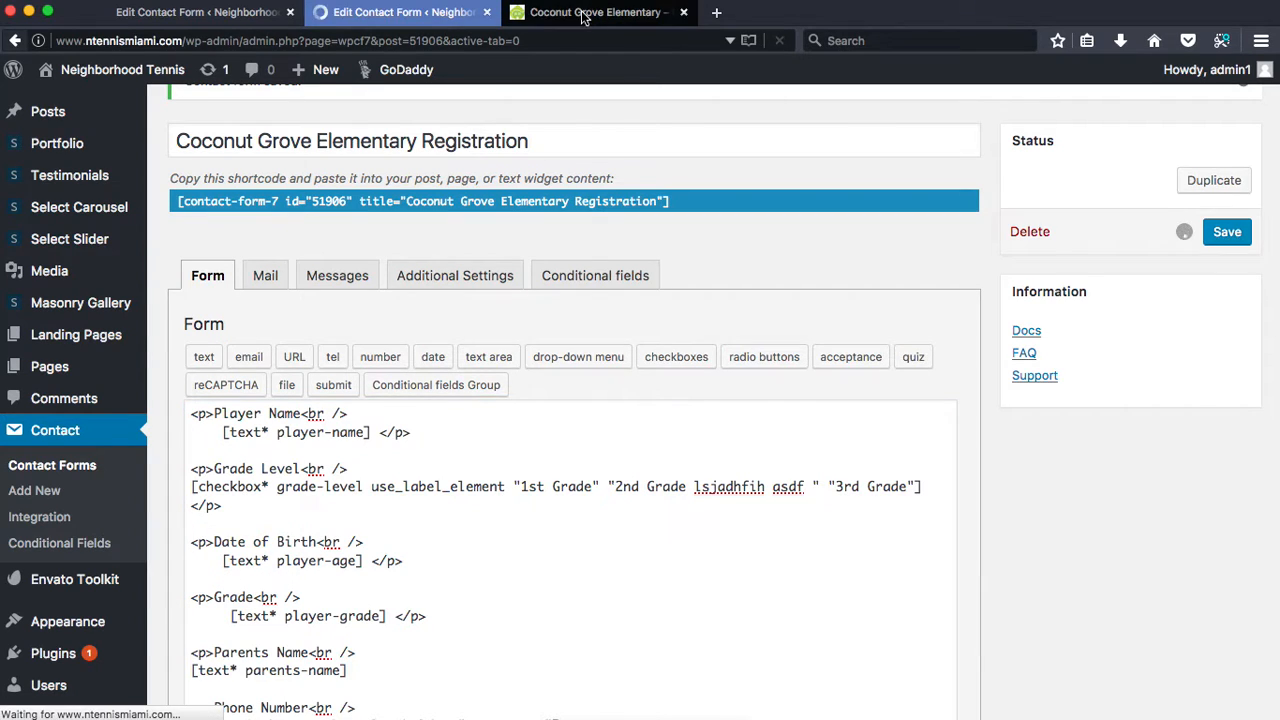
{"action": "left_click", "coordinate": [595, 12]}
{"action": "key", "text": "super+r"}
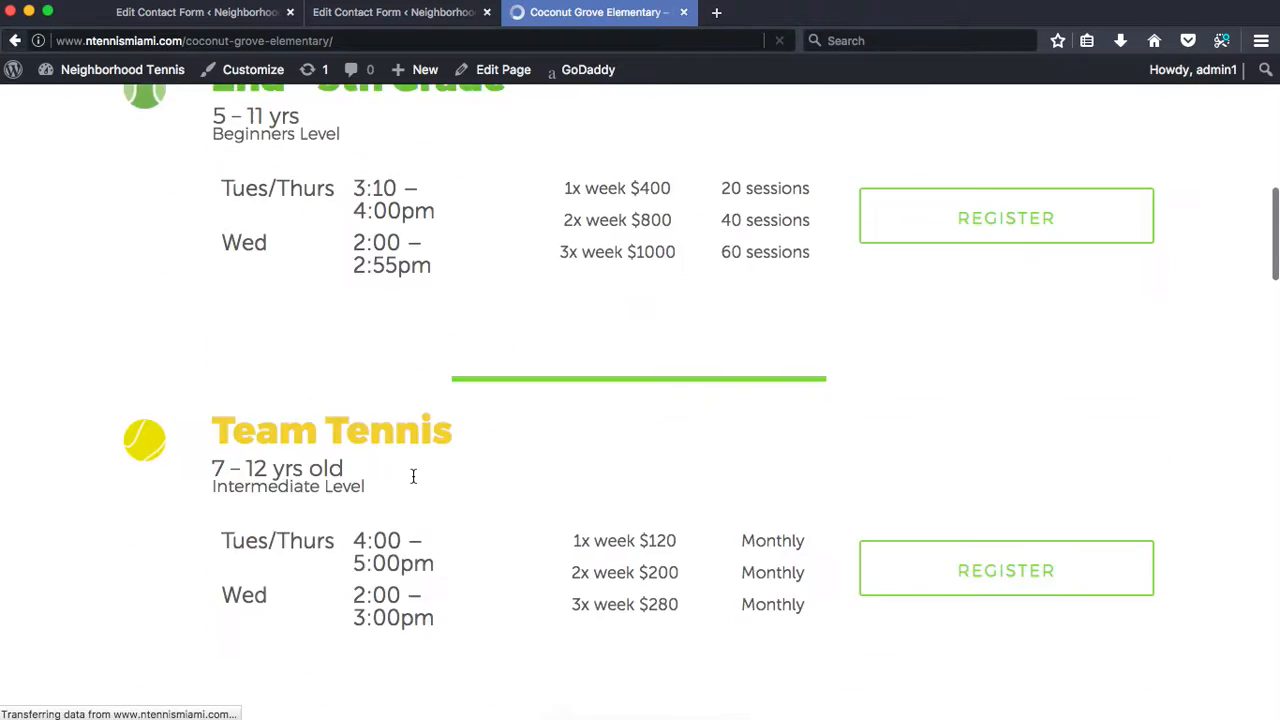
{"action": "scroll", "coordinate": [413, 483], "scroll_direction": "down", "scroll_amount": 1}
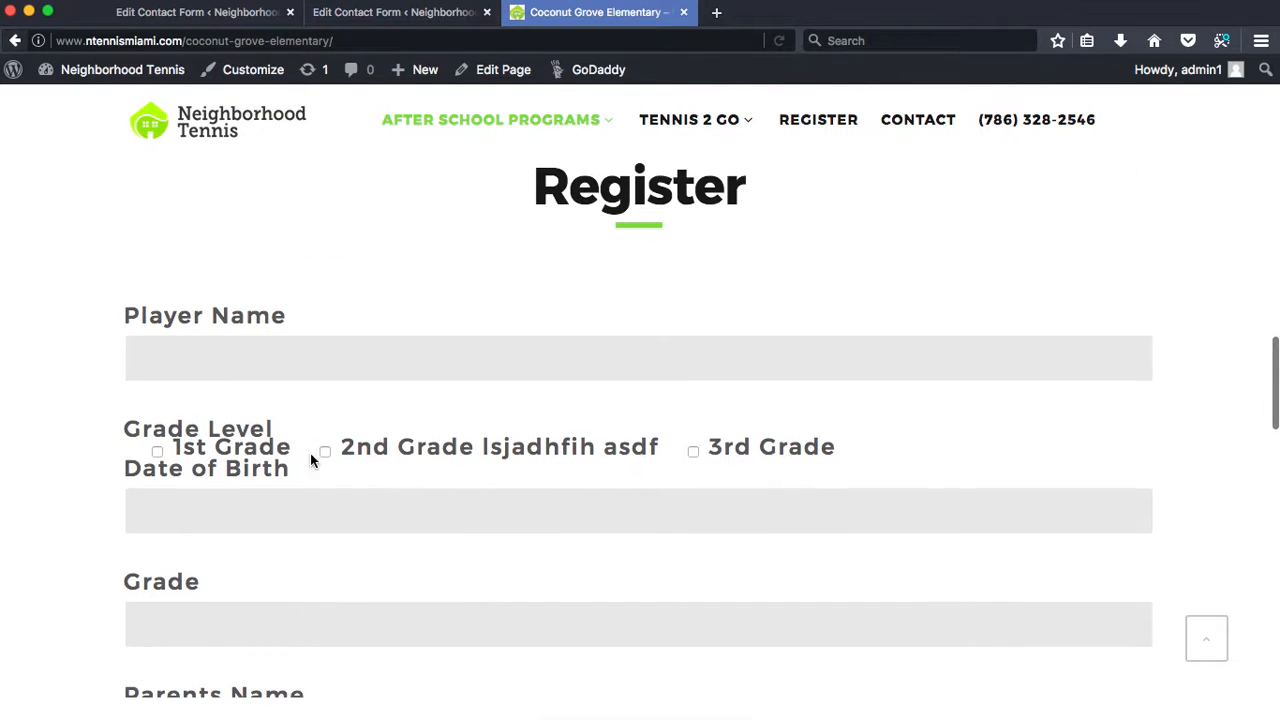
{"action": "left_click_drag", "start_coordinate": [116, 428], "coordinate": [877, 457]}
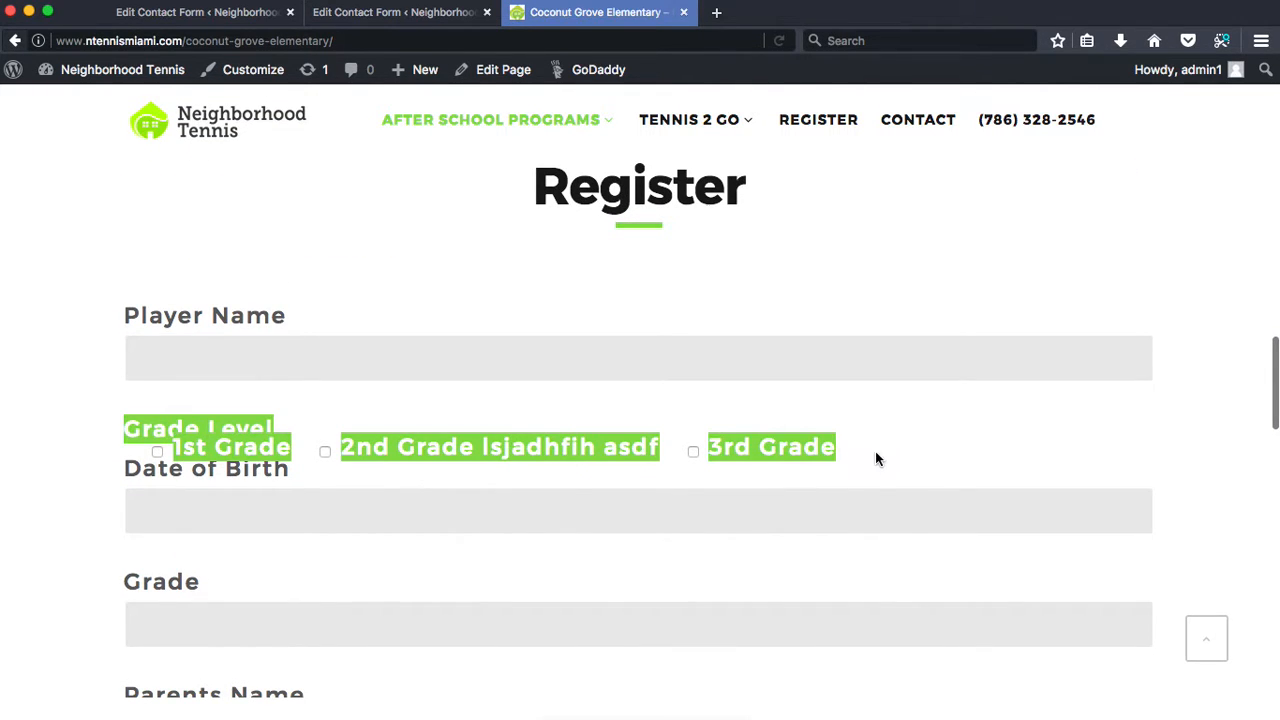
{"action": "left_click", "coordinate": [428, 466]}
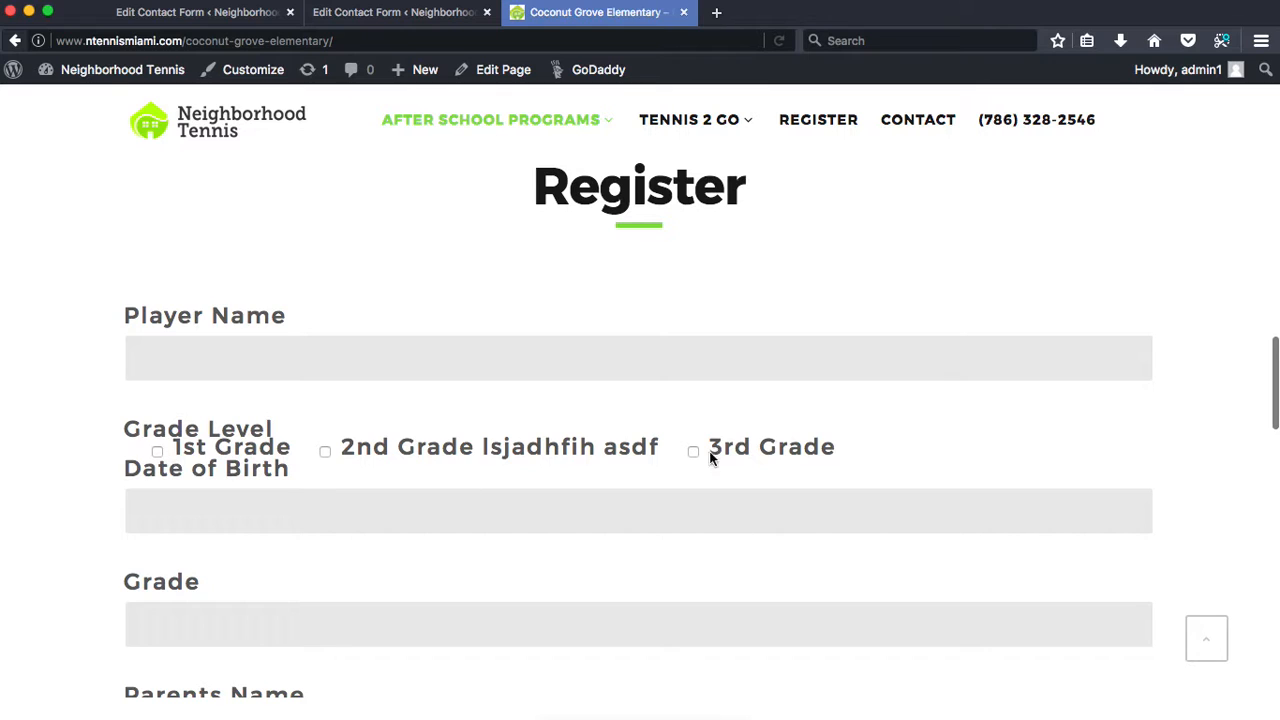
Paste a <br /> tag on the blank line between the Grade Level and Date of Birth blocks and save the form
{"action": "left_click", "coordinate": [395, 12]}
{"action": "scroll", "coordinate": [443, 514], "scroll_direction": "down", "scroll_amount": 5}
{"action": "scroll", "coordinate": [449, 512], "scroll_direction": "up", "scroll_amount": 5}
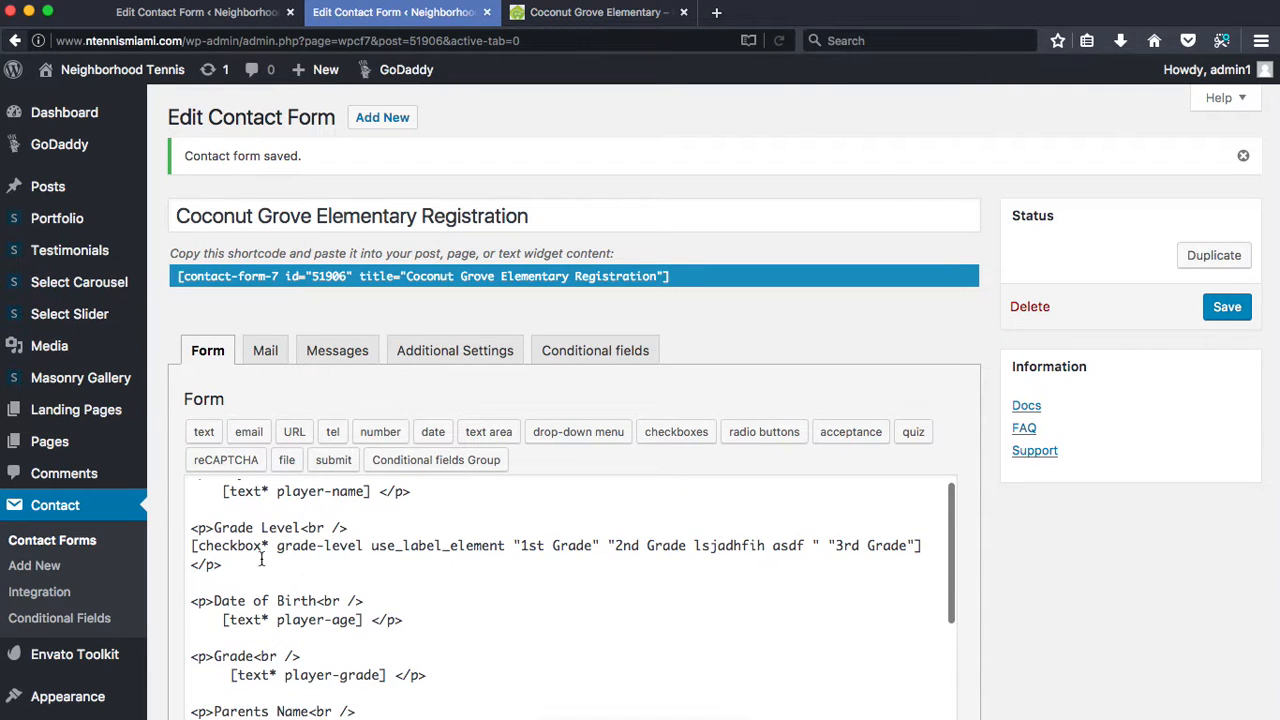
{"action": "left_click", "coordinate": [306, 527]}
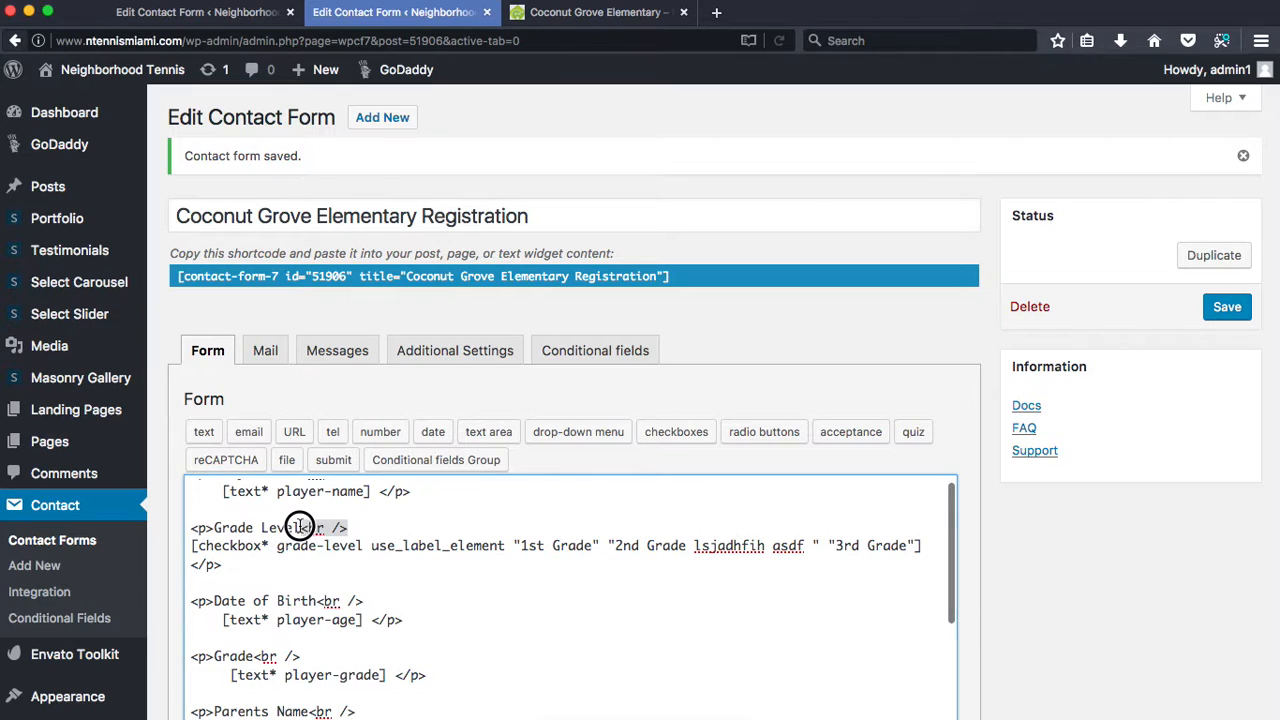
{"action": "left_click", "coordinate": [266, 580]}
{"action": "key", "text": "super+v"}
{"action": "scroll", "coordinate": [418, 503], "scroll_direction": "up", "scroll_amount": 1}
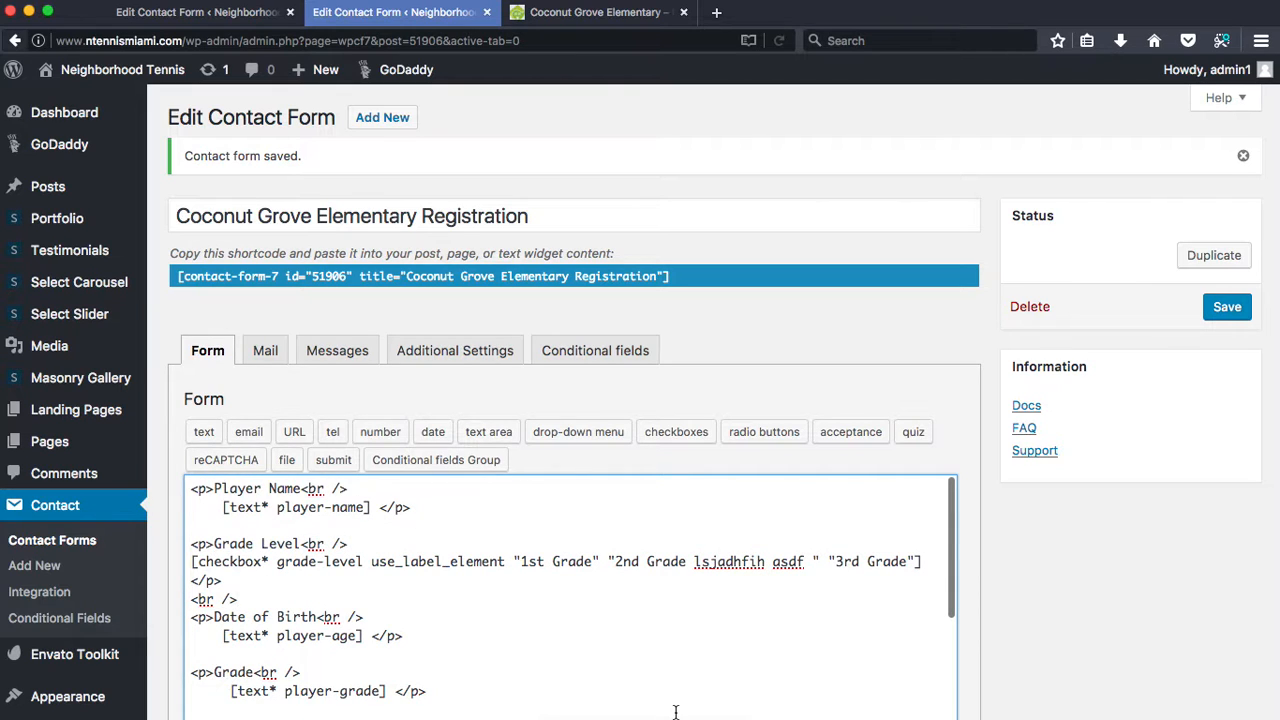
{"action": "left_click", "coordinate": [1227, 307]}
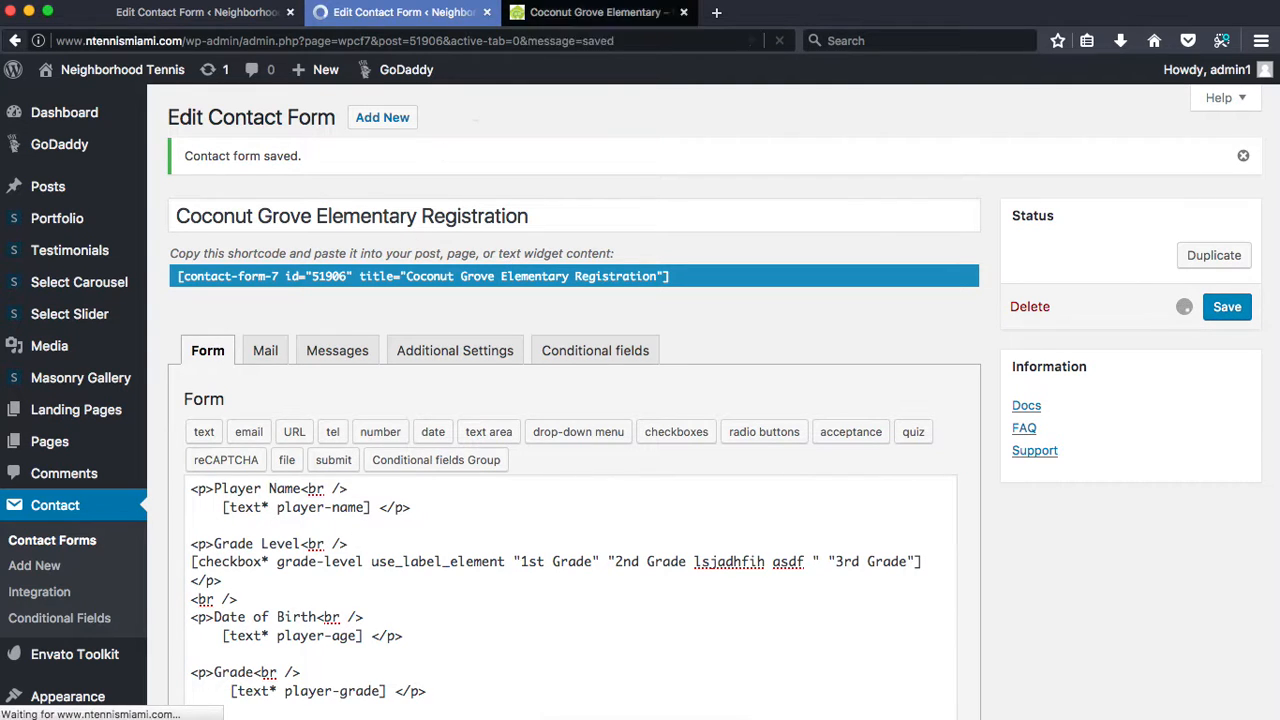
Add a second <br /> tag after the Grade Level label and save the form
{"action": "left_click", "coordinate": [375, 543]}
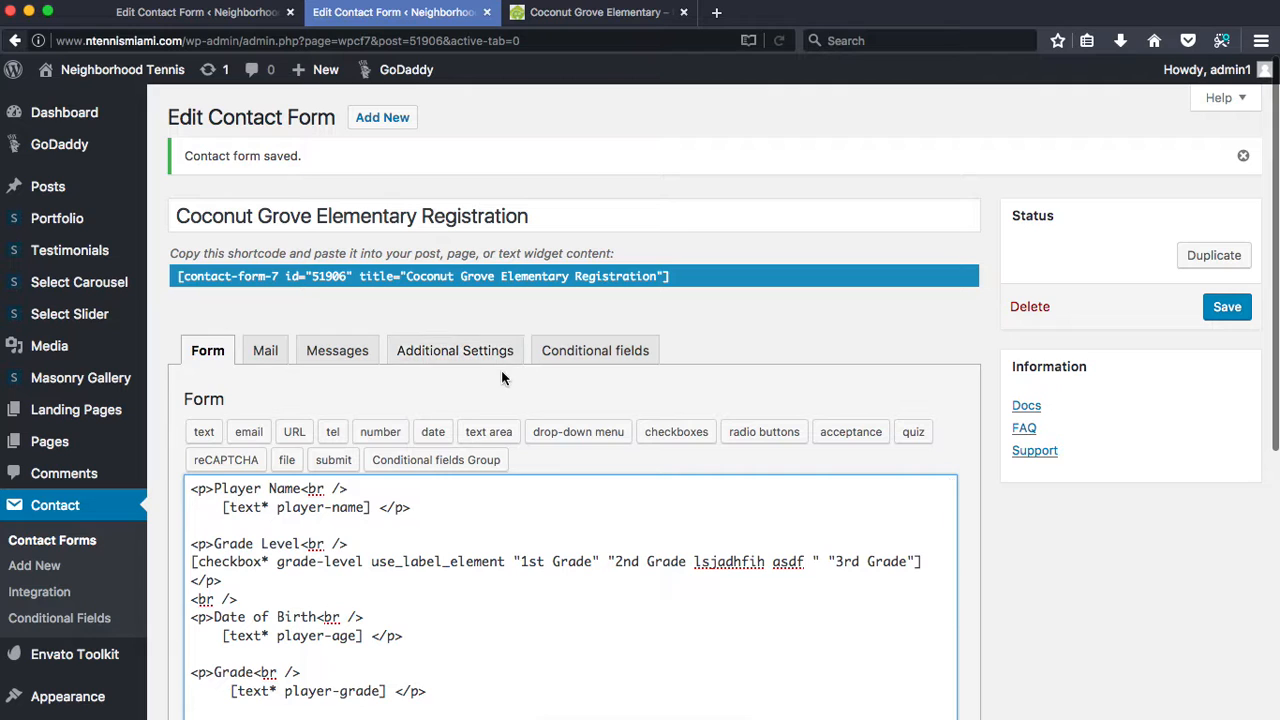
{"action": "type", "text": "<br />"}
{"action": "left_click", "coordinate": [1216, 307]}
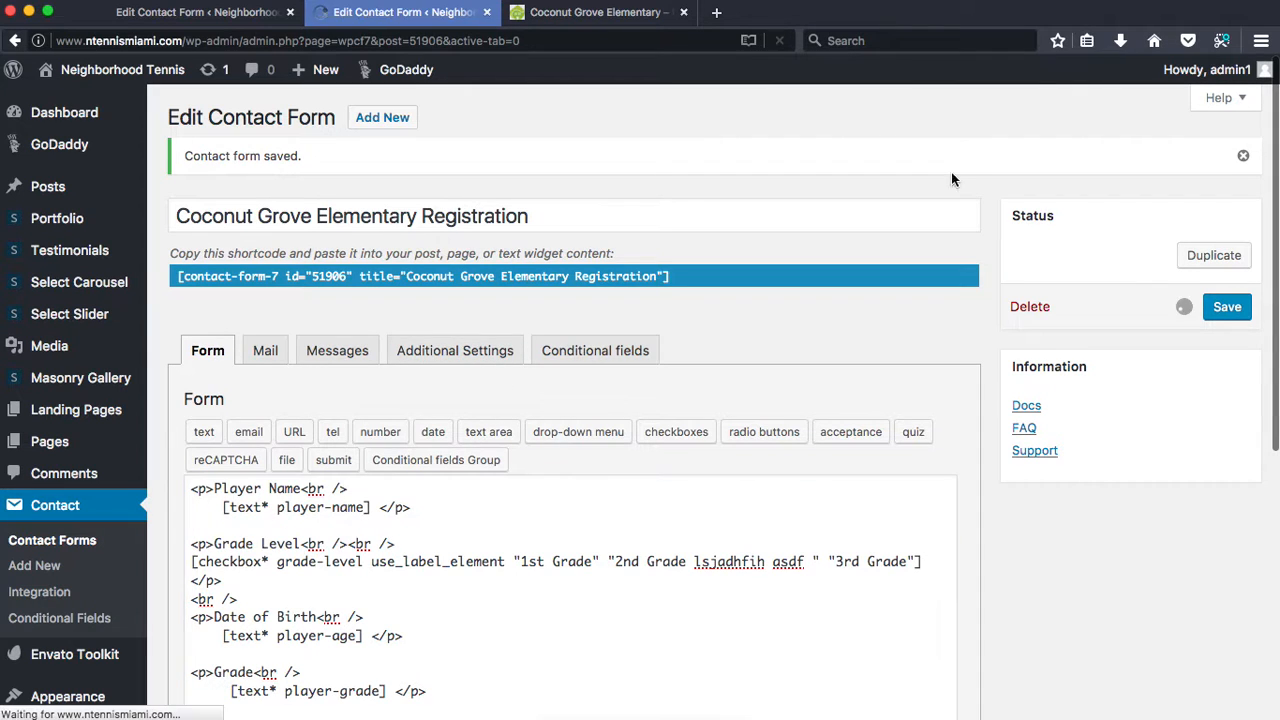
Reload the Coconut Grove Elementary page and examine the spacing around the Grade Level checkboxes
{"action": "left_click", "coordinate": [580, 12]}
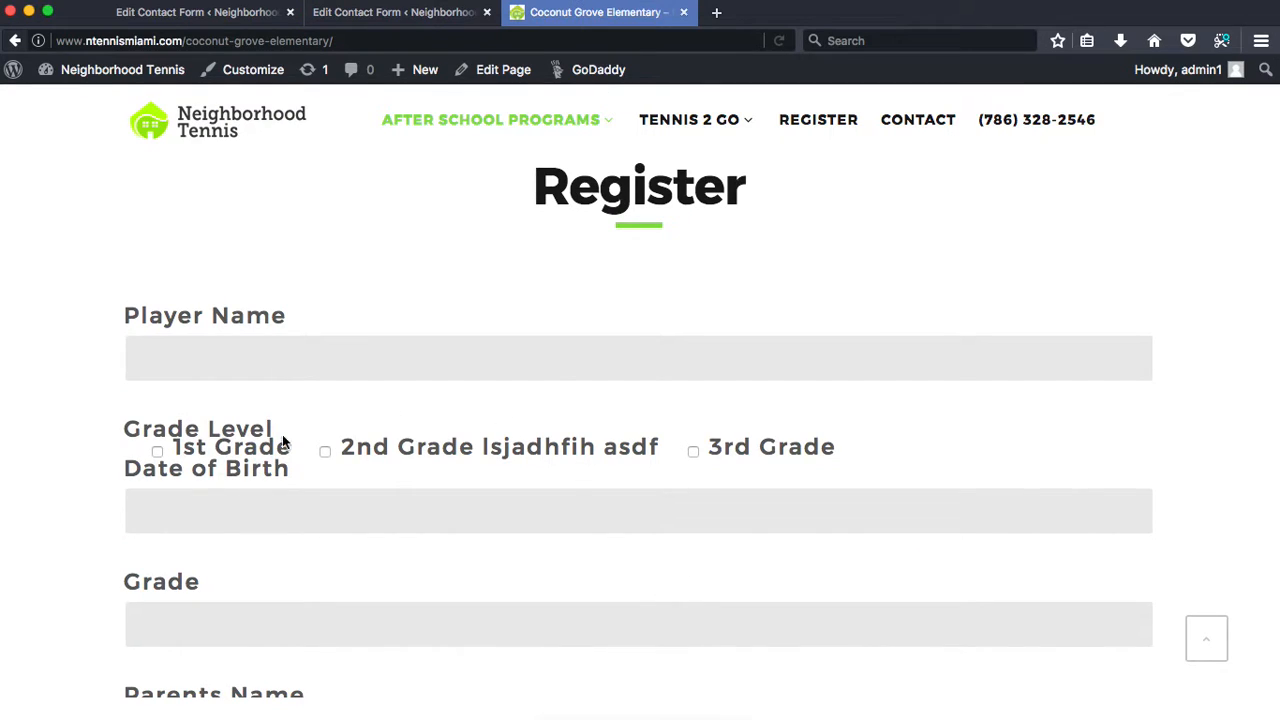
{"action": "key", "text": "super+r"}
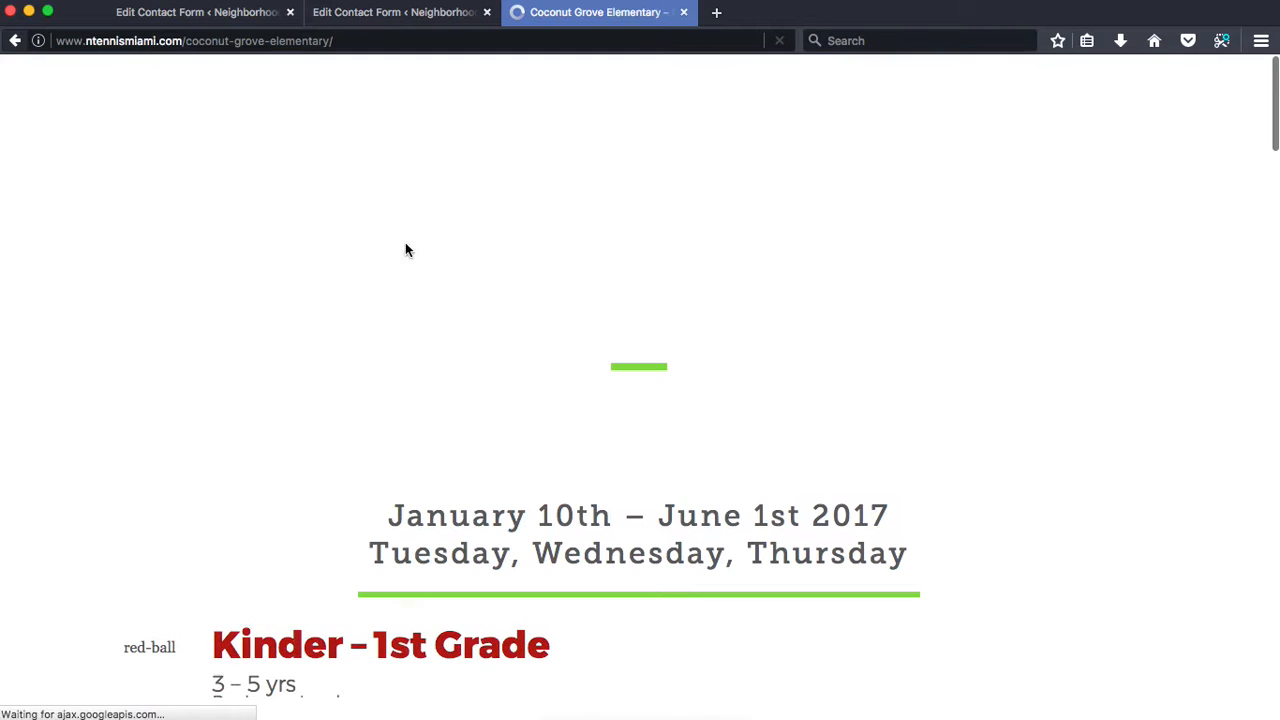
{"action": "scroll", "coordinate": [460, 467], "scroll_direction": "down", "scroll_amount": 8}
{"action": "scroll", "coordinate": [460, 467], "scroll_direction": "down", "scroll_amount": 10}
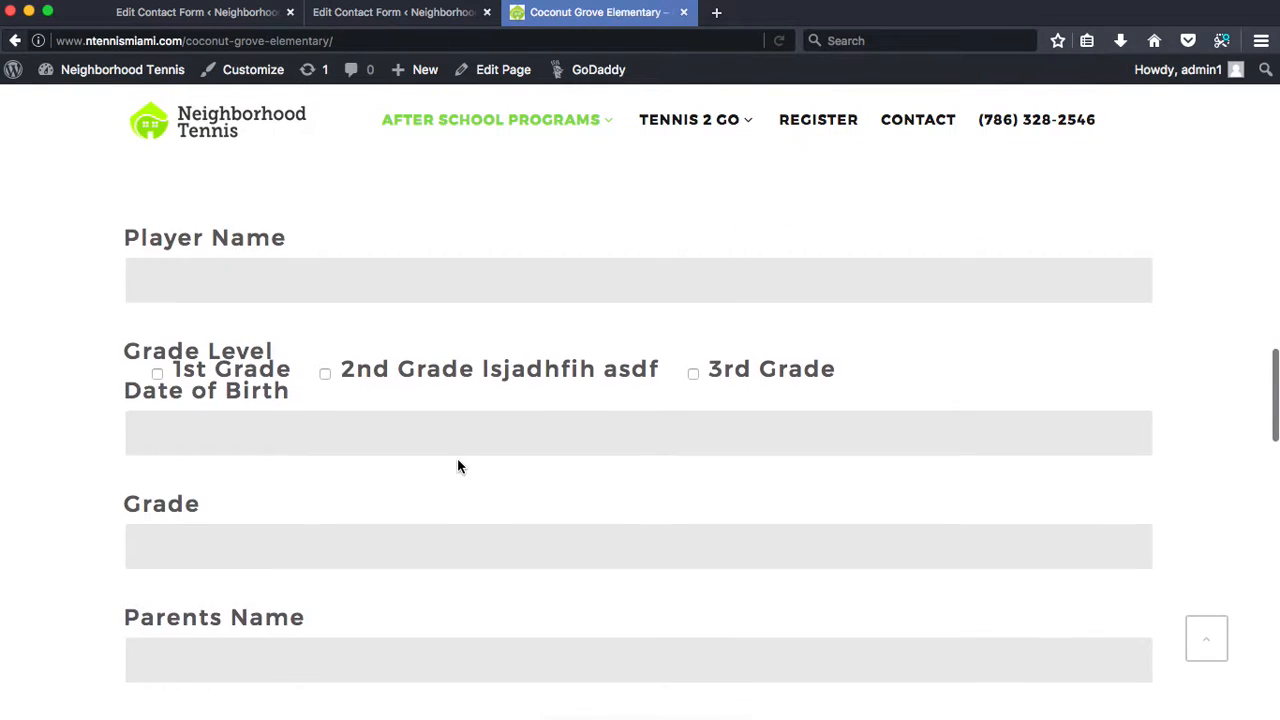
Delete the second <br /> after the Grade Level label and the <br /> line above the Date of Birth block
{"action": "left_click", "coordinate": [400, 12]}
{"action": "left_click", "coordinate": [404, 546]}
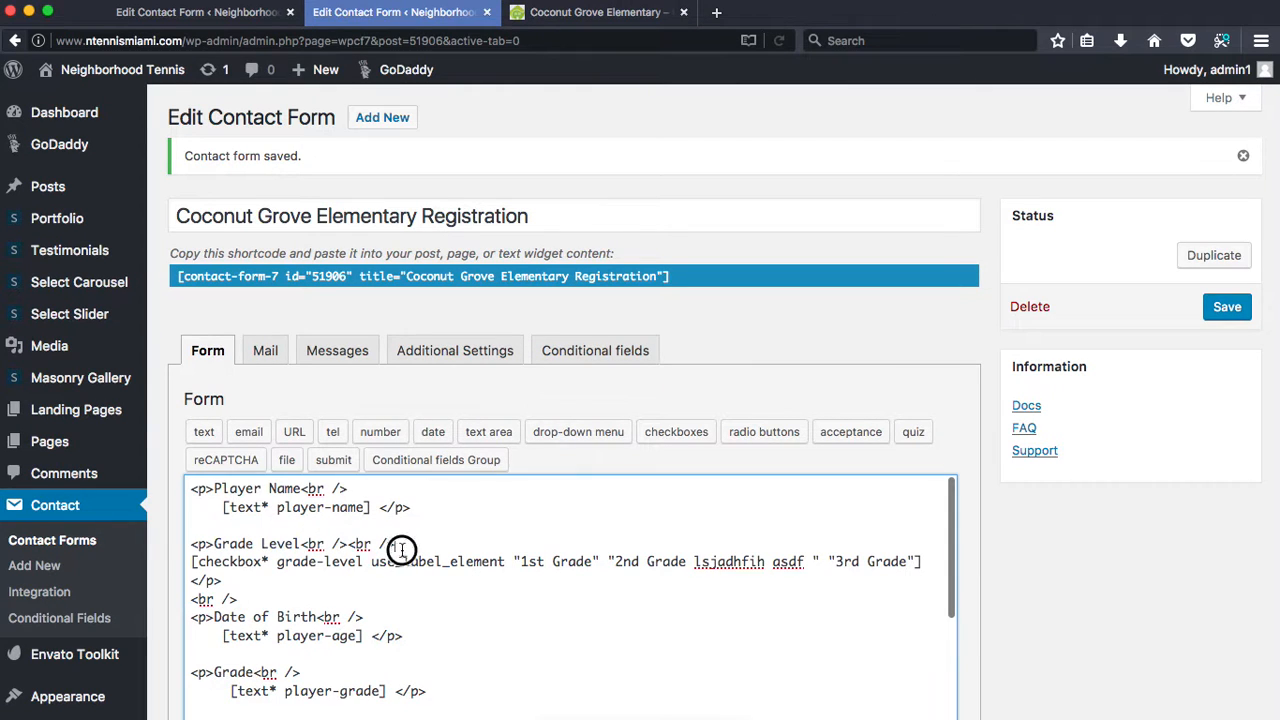
{"action": "left_click_drag", "start_coordinate": [404, 546], "coordinate": [348, 546]}
{"action": "key", "text": "BackSpace"}
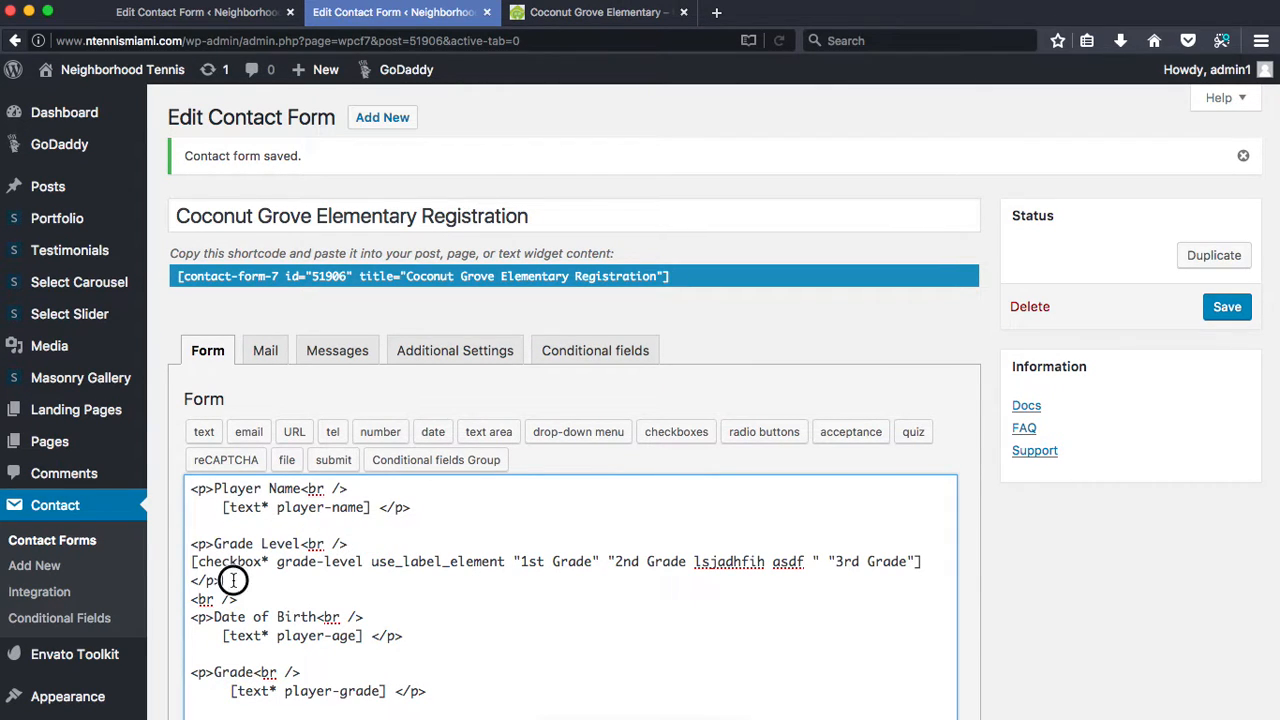
{"action": "left_click", "coordinate": [276, 598]}
{"action": "left_click_drag", "start_coordinate": [276, 598], "coordinate": [186, 598]}
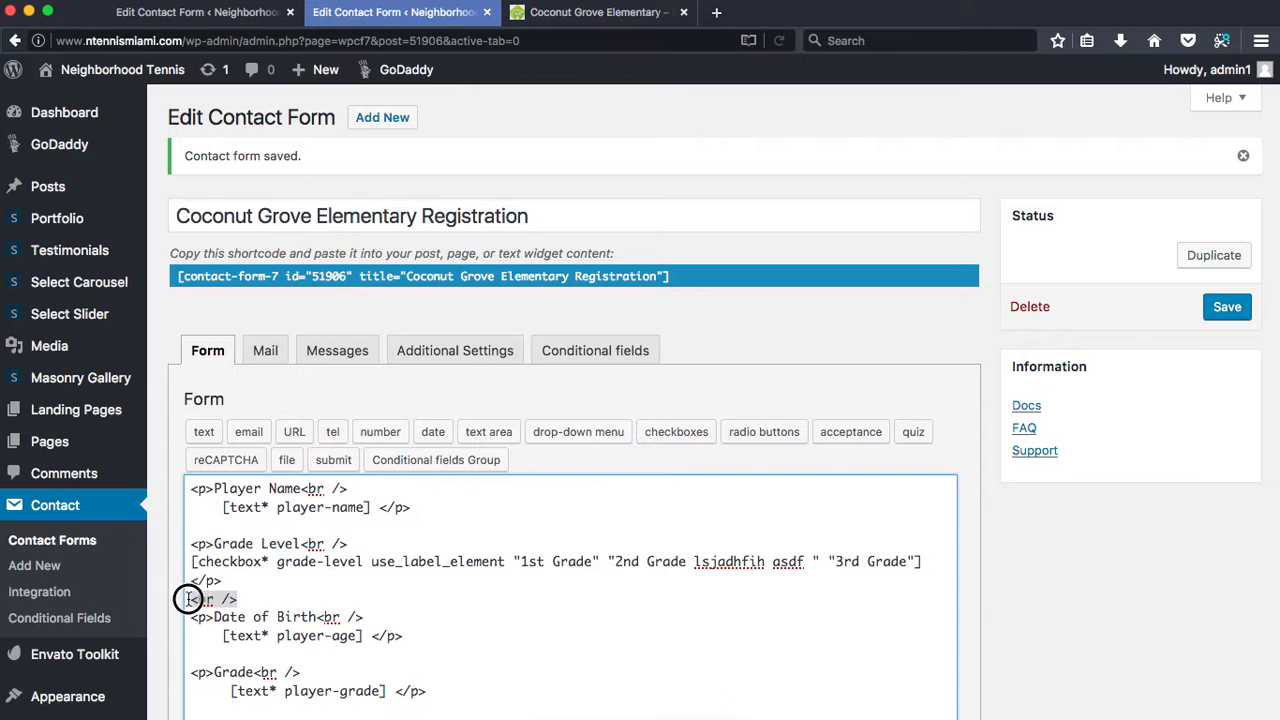
{"action": "key", "text": "BackSpace"}
Compare the Lesson Days and Lesson times rows on the live page with the padding-bottom style in their form code
{"action": "left_click", "coordinate": [580, 12]}
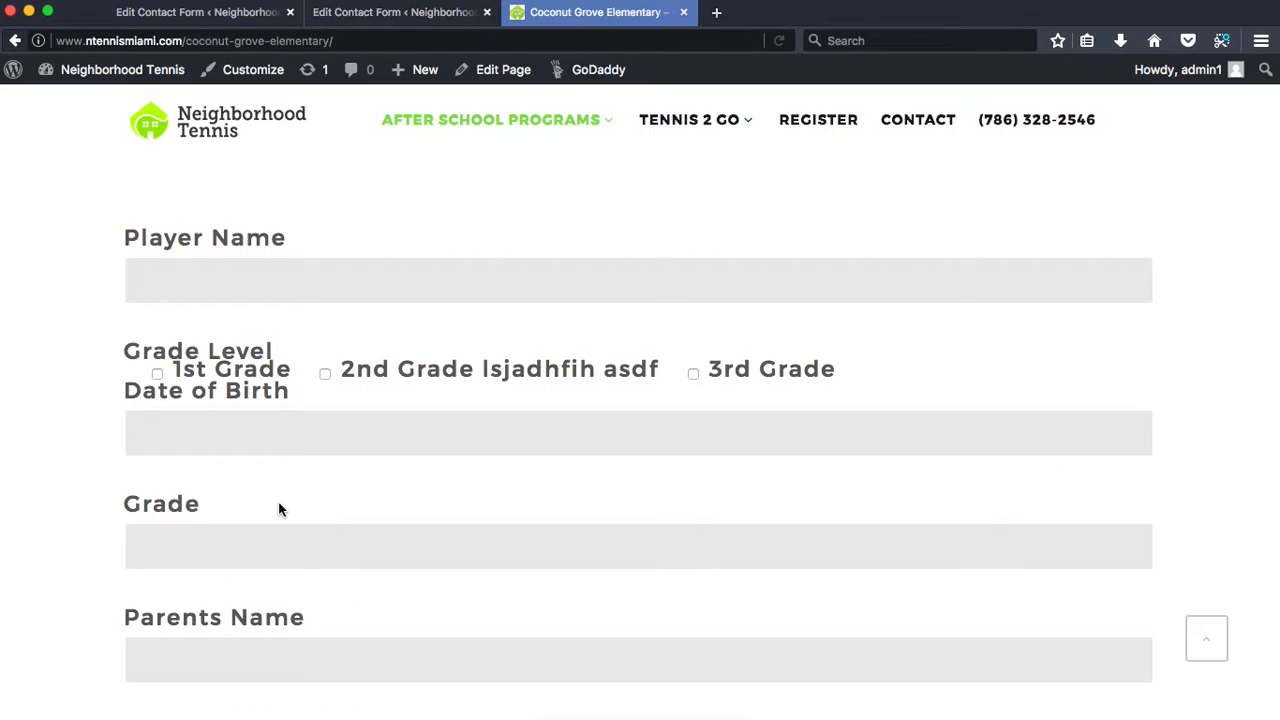
{"action": "scroll", "coordinate": [221, 361], "scroll_direction": "down", "scroll_amount": 15}
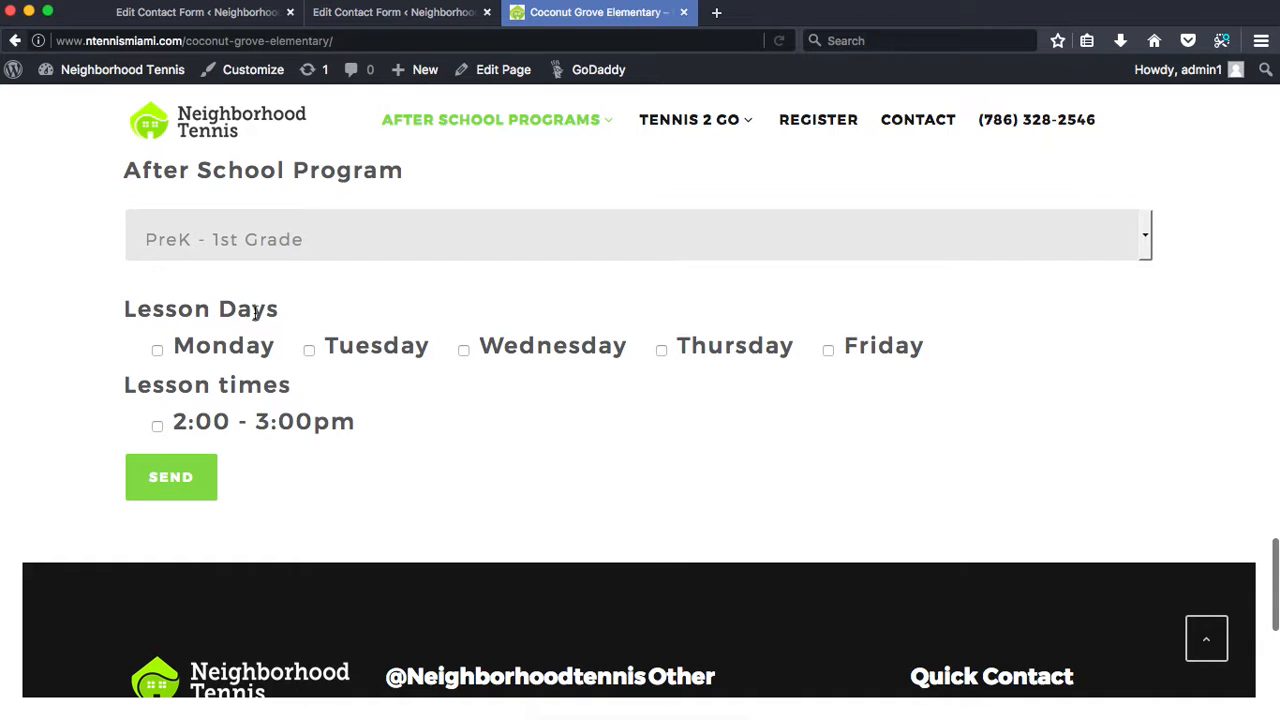
{"action": "left_click", "coordinate": [409, 14]}
{"action": "scroll", "coordinate": [509, 509], "scroll_direction": "down", "scroll_amount": 2}
{"action": "scroll", "coordinate": [506, 588], "scroll_direction": "up", "scroll_amount": 2}
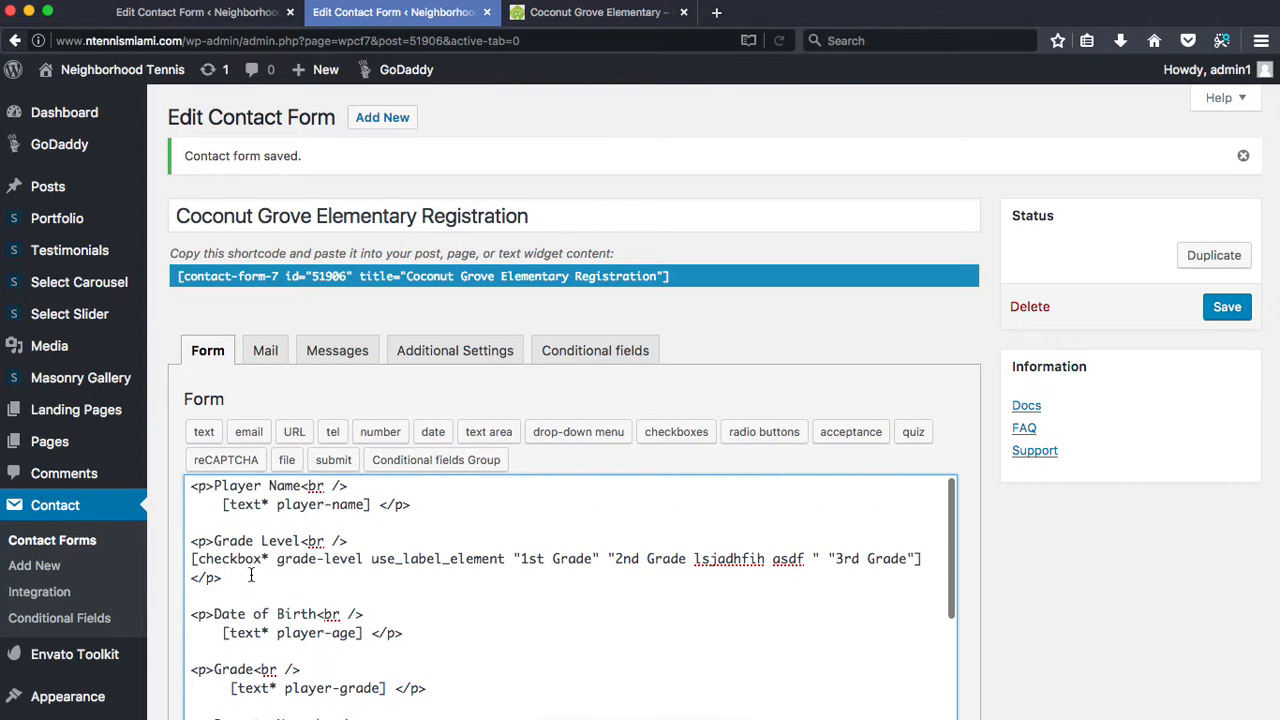
{"action": "scroll", "coordinate": [509, 647], "scroll_direction": "down", "scroll_amount": 10}
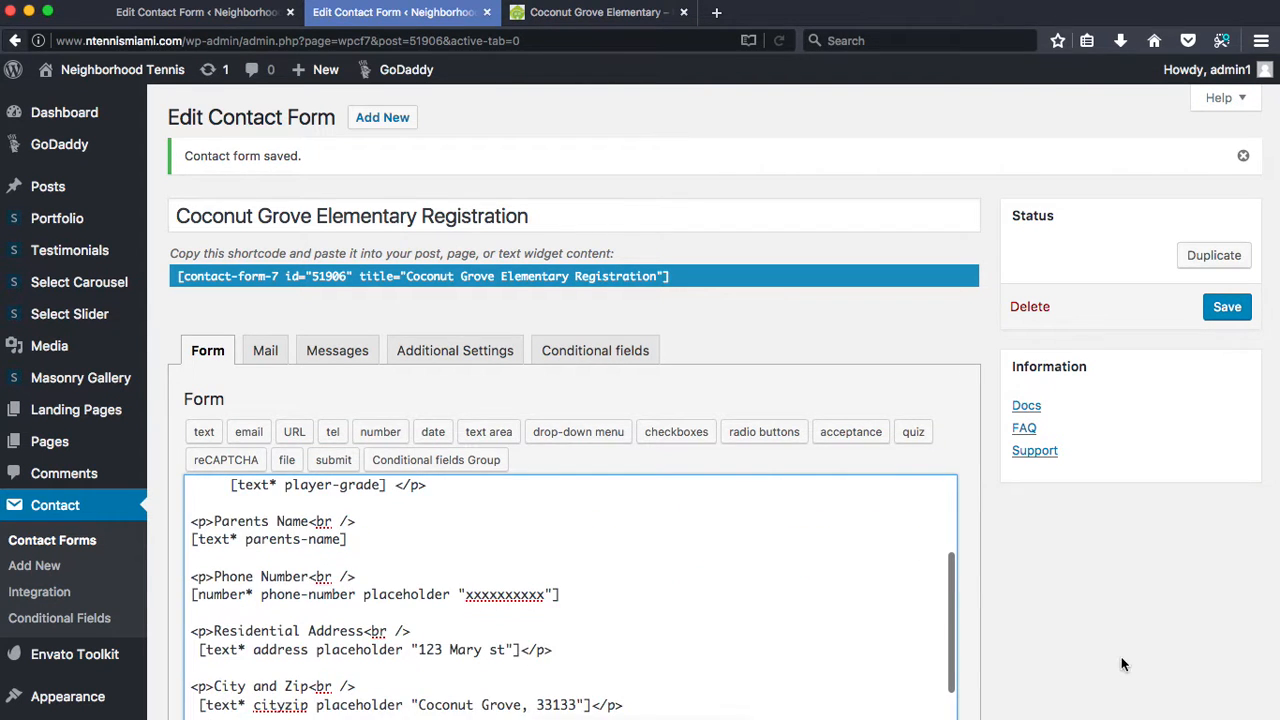
{"action": "scroll", "coordinate": [475, 560], "scroll_direction": "down", "scroll_amount": 8}
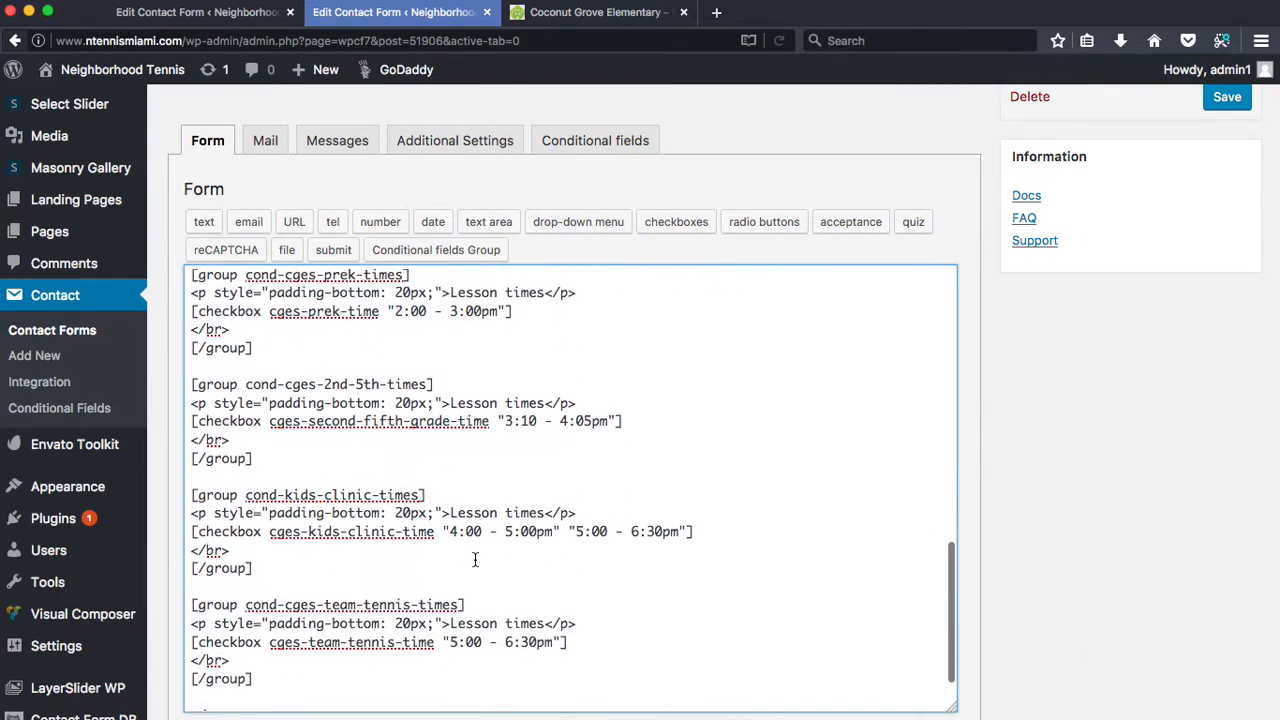
{"action": "scroll", "coordinate": [475, 560], "scroll_direction": "up", "scroll_amount": 2}
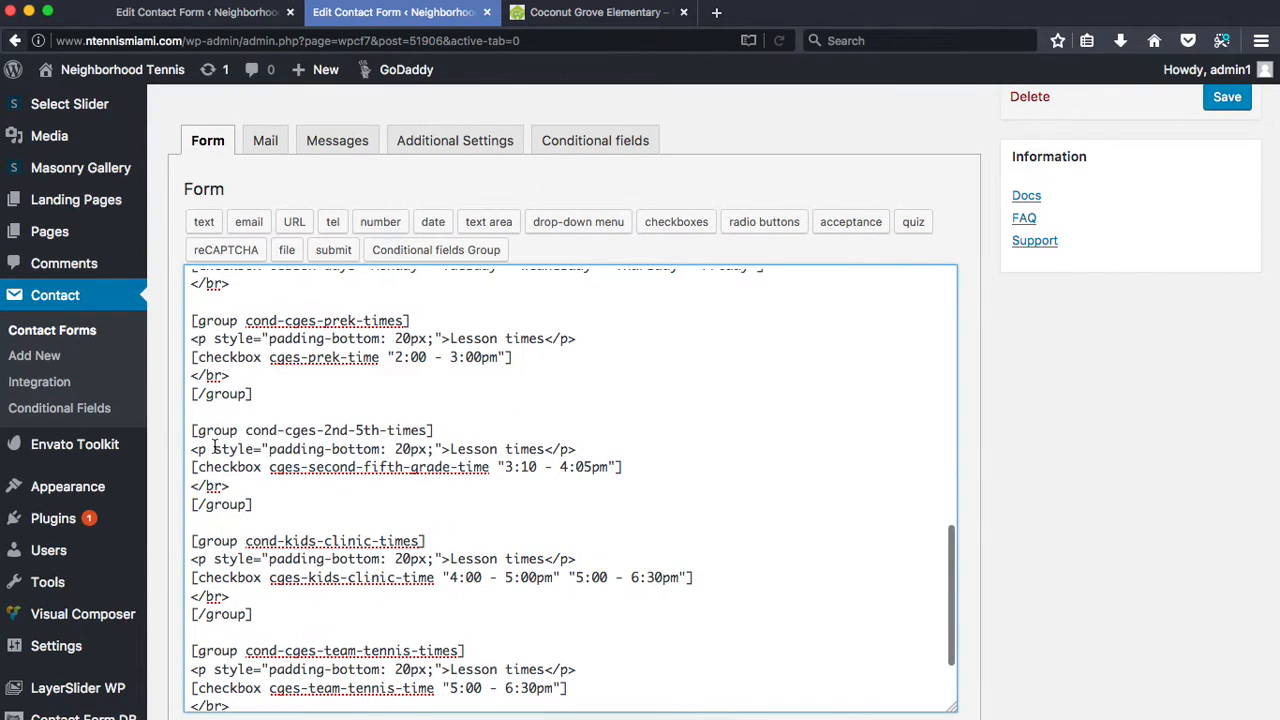
{"action": "left_click_drag", "start_coordinate": [213, 449], "coordinate": [445, 449]}
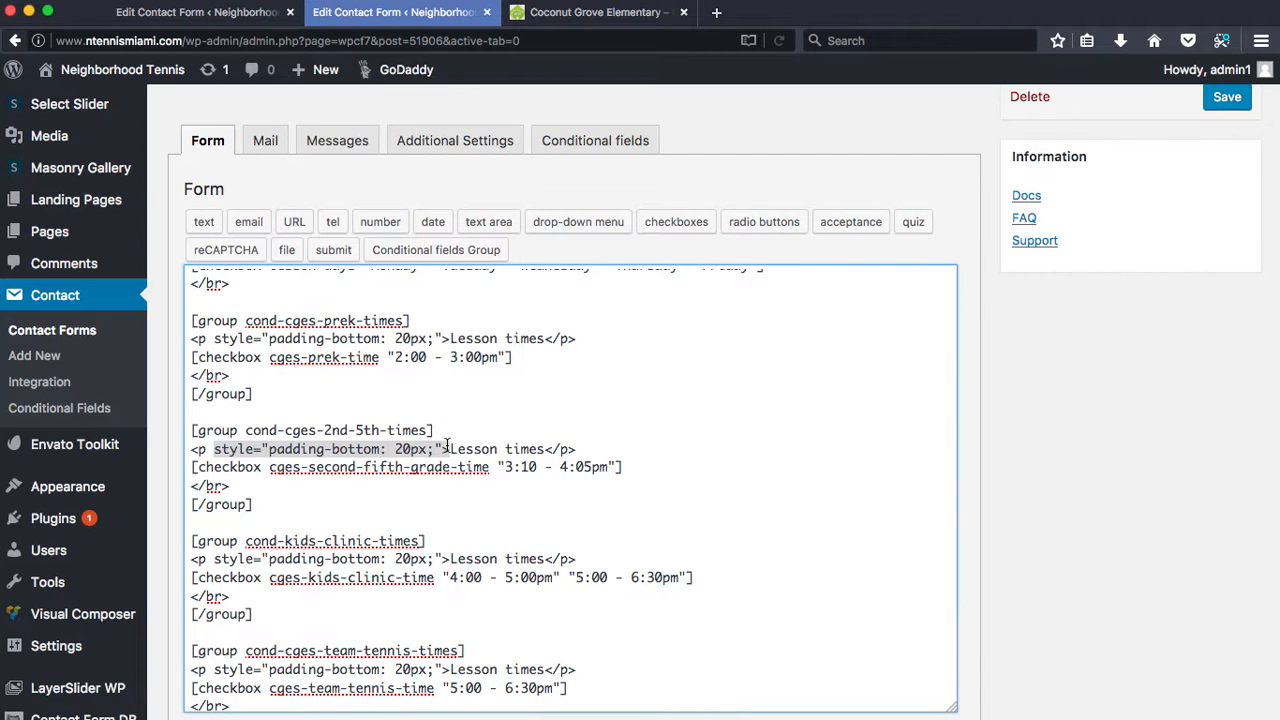
Replace the Grade Level label line with a copy of the <p style="padding-bottom: 20px;">Lesson times</p> line from the cond-cges-2nd-5th-times group
{"action": "scroll", "coordinate": [331, 381], "scroll_direction": "up", "scroll_amount": 10}
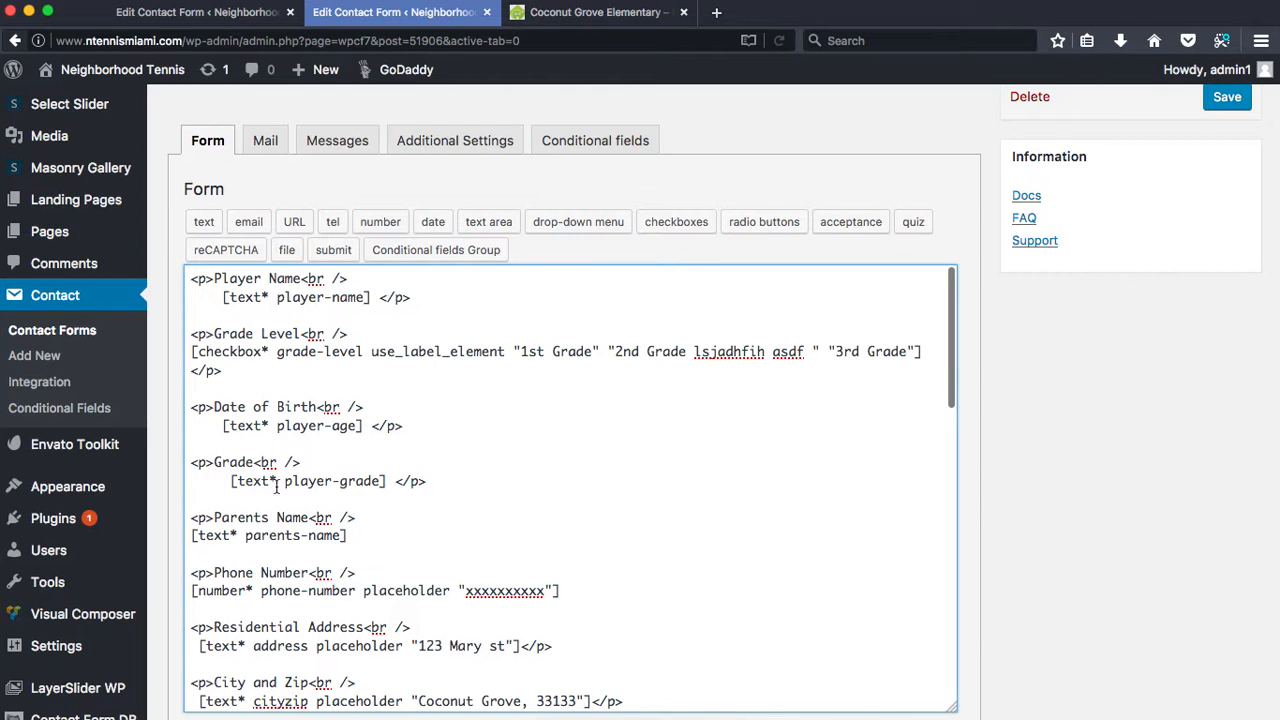
{"action": "scroll", "coordinate": [276, 485], "scroll_direction": "down", "scroll_amount": 15}
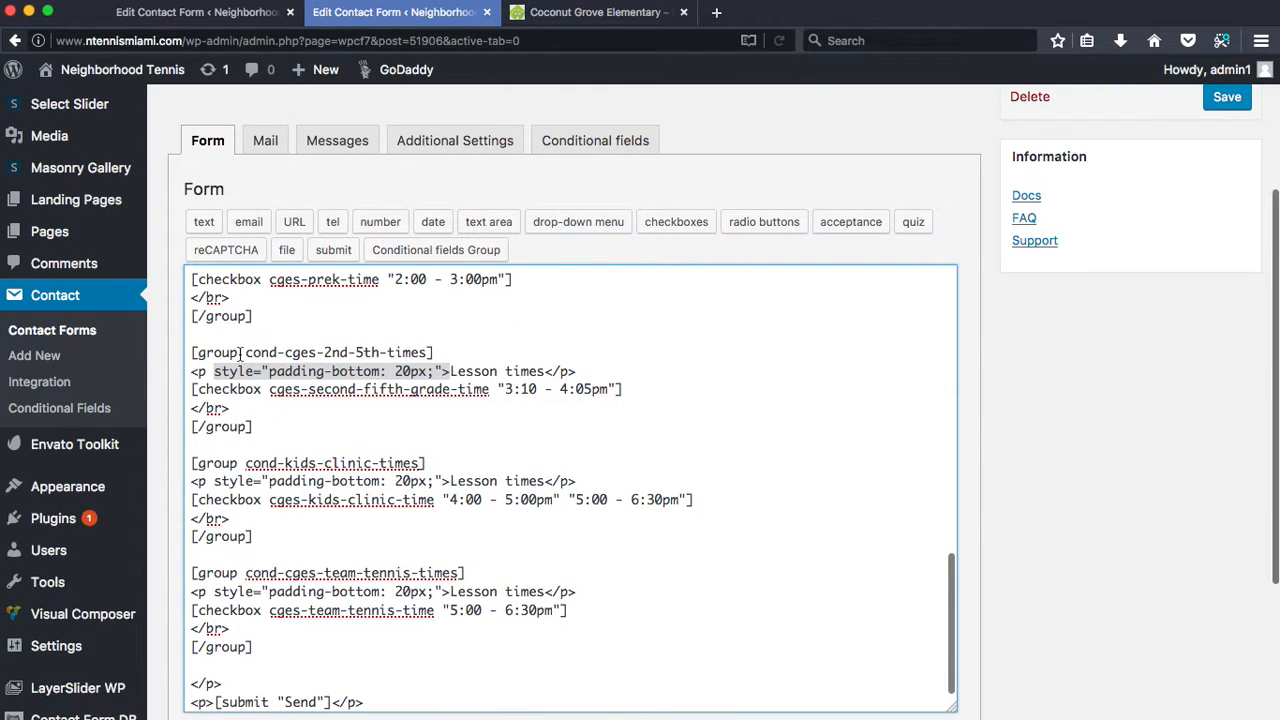
{"action": "left_click_drag", "start_coordinate": [586, 368], "coordinate": [163, 363]}
{"action": "key", "text": "ctrl+c"}
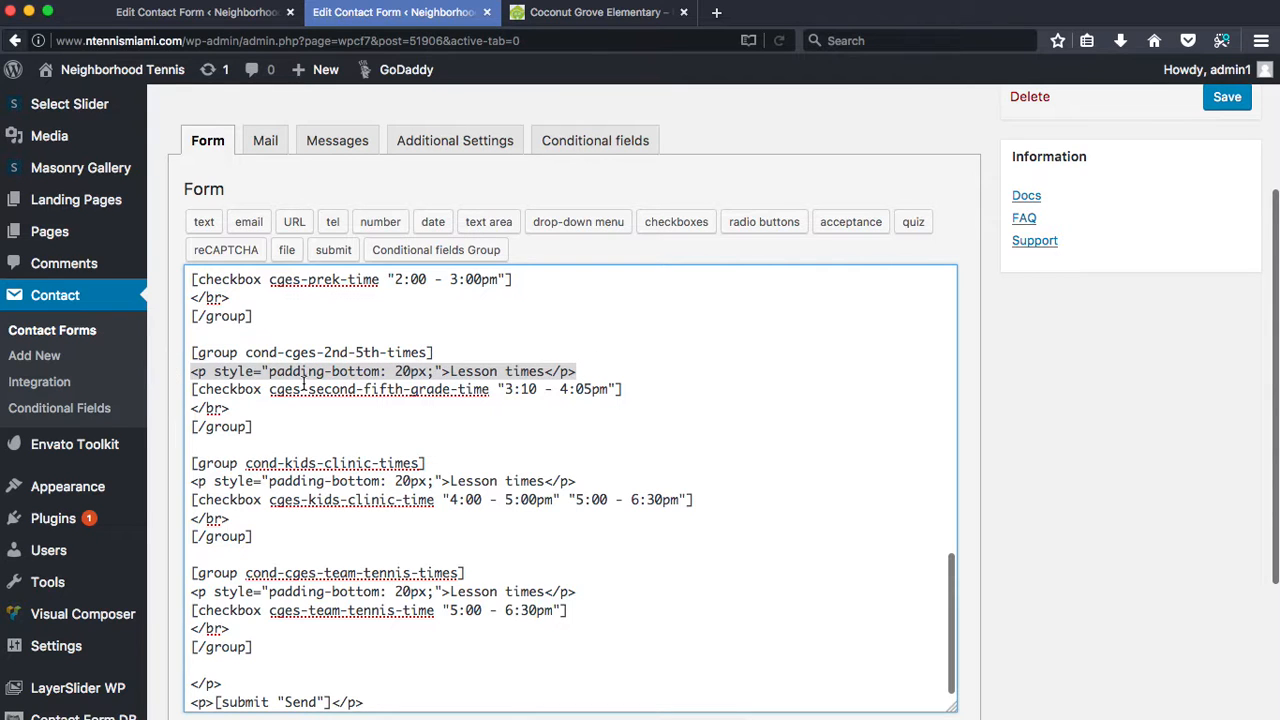
{"action": "scroll", "coordinate": [303, 383], "scroll_direction": "up", "scroll_amount": 15}
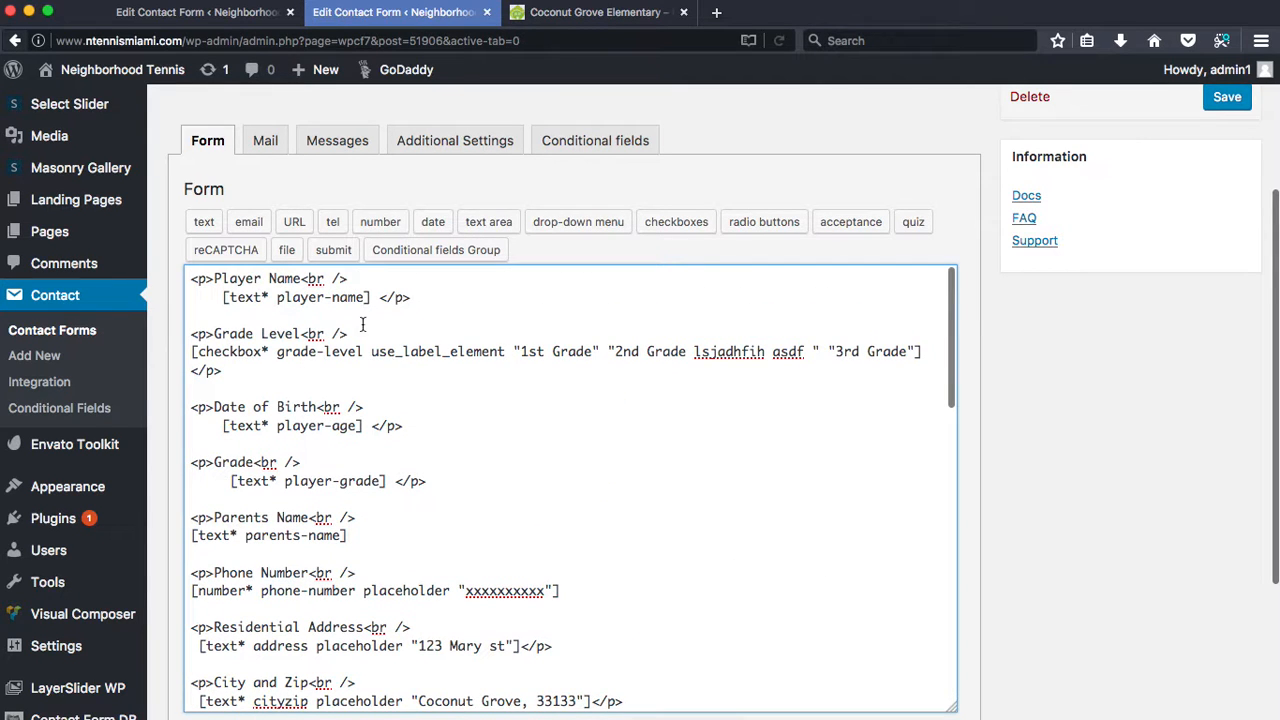
{"action": "left_click_drag", "start_coordinate": [371, 333], "coordinate": [179, 334]}
{"action": "key", "text": "ctrl+v"}
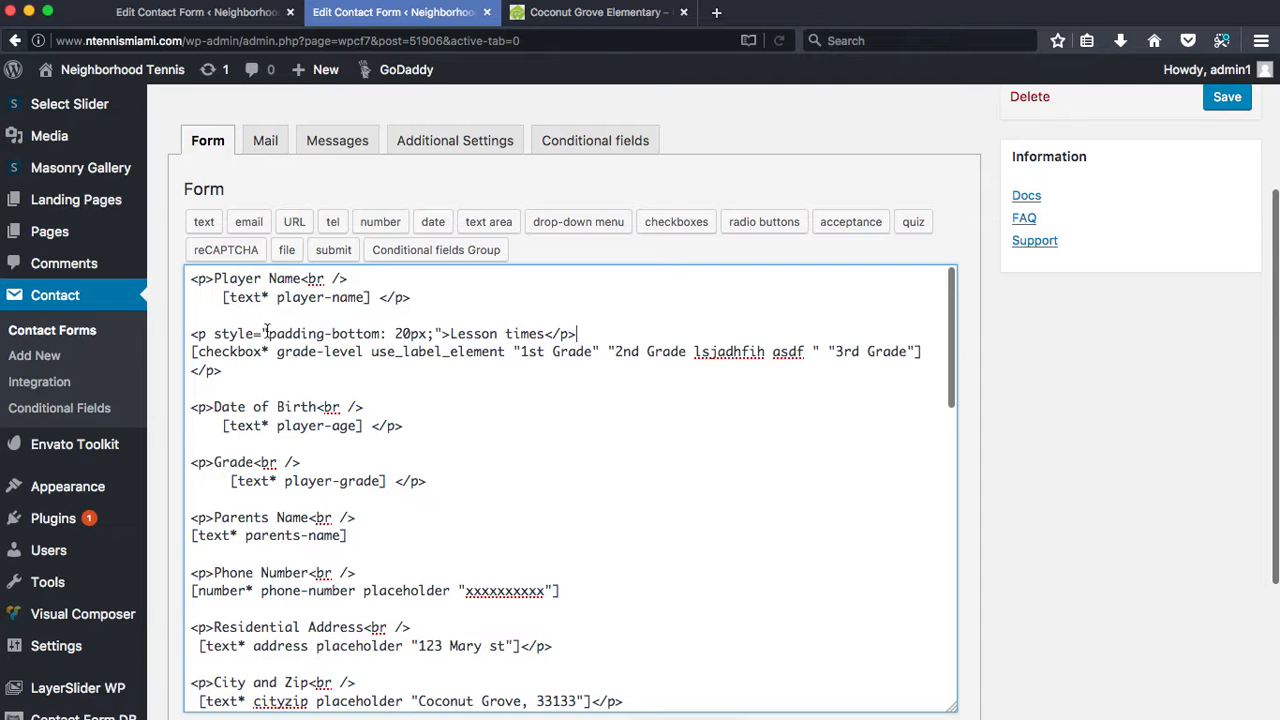
Search the form code for "times" and go to the match in the cond-cges-prek-times group
{"action": "left_click_drag", "start_coordinate": [448, 334], "coordinate": [546, 331]}
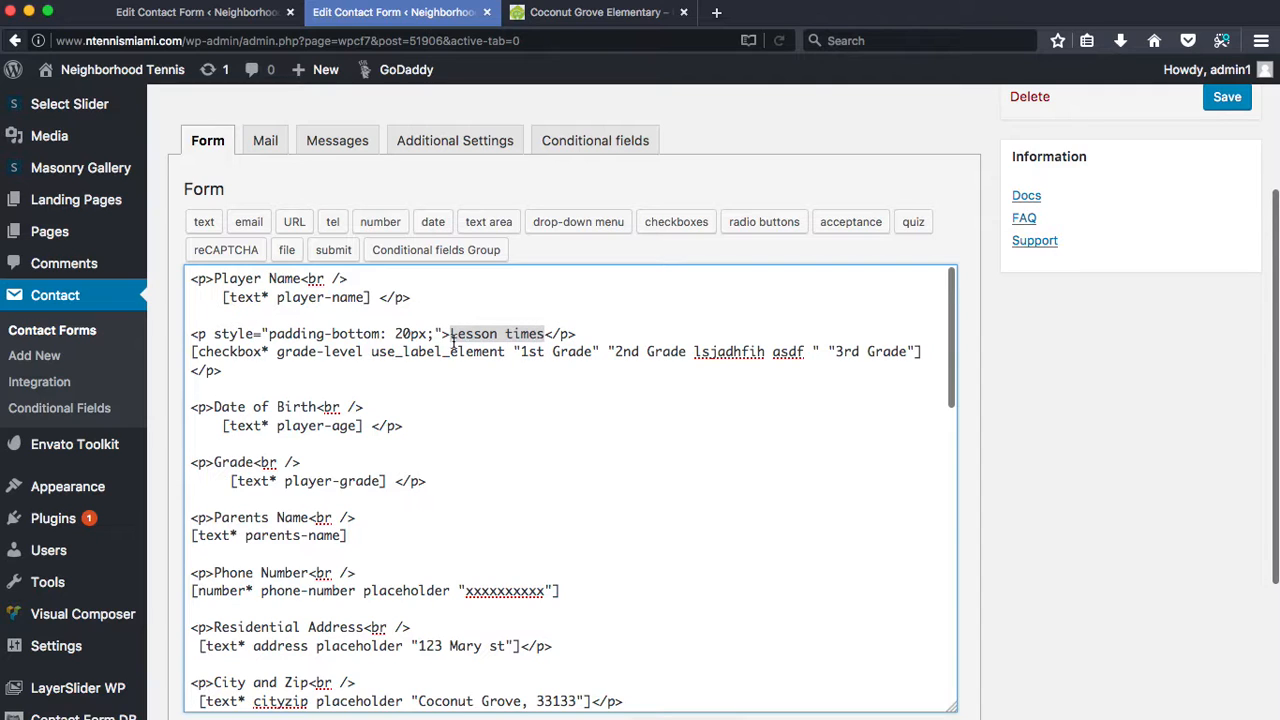
{"action": "left_click", "coordinate": [520, 334]}
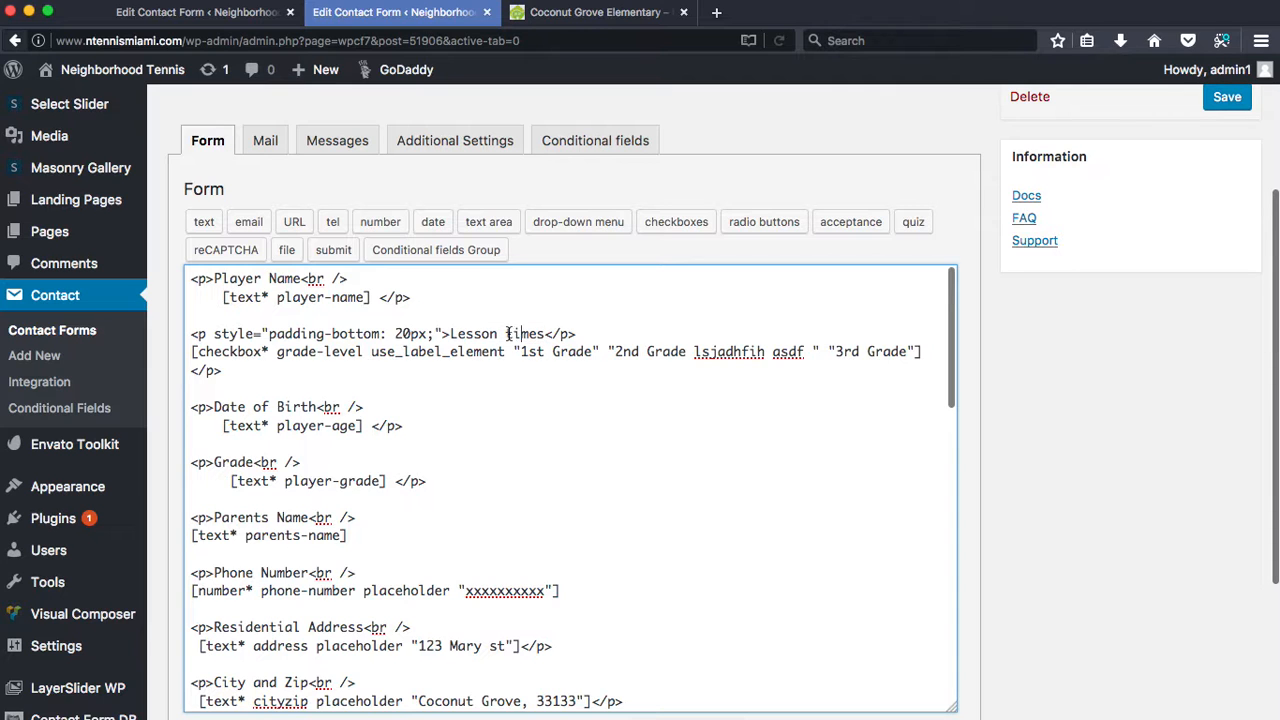
{"action": "scroll", "coordinate": [516, 628], "scroll_direction": "down", "scroll_amount": 10}
{"action": "scroll", "coordinate": [516, 647], "scroll_direction": "up", "scroll_amount": 5}
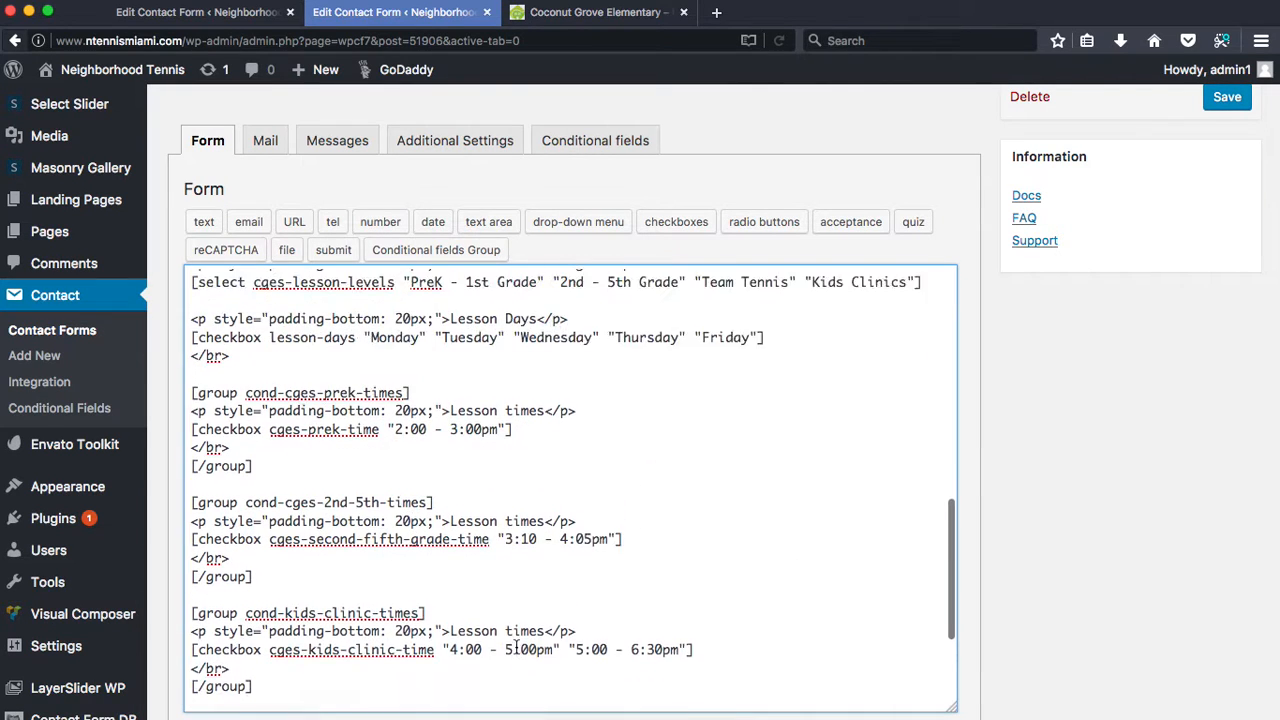
{"action": "scroll", "coordinate": [366, 424], "scroll_direction": "up", "scroll_amount": 4}
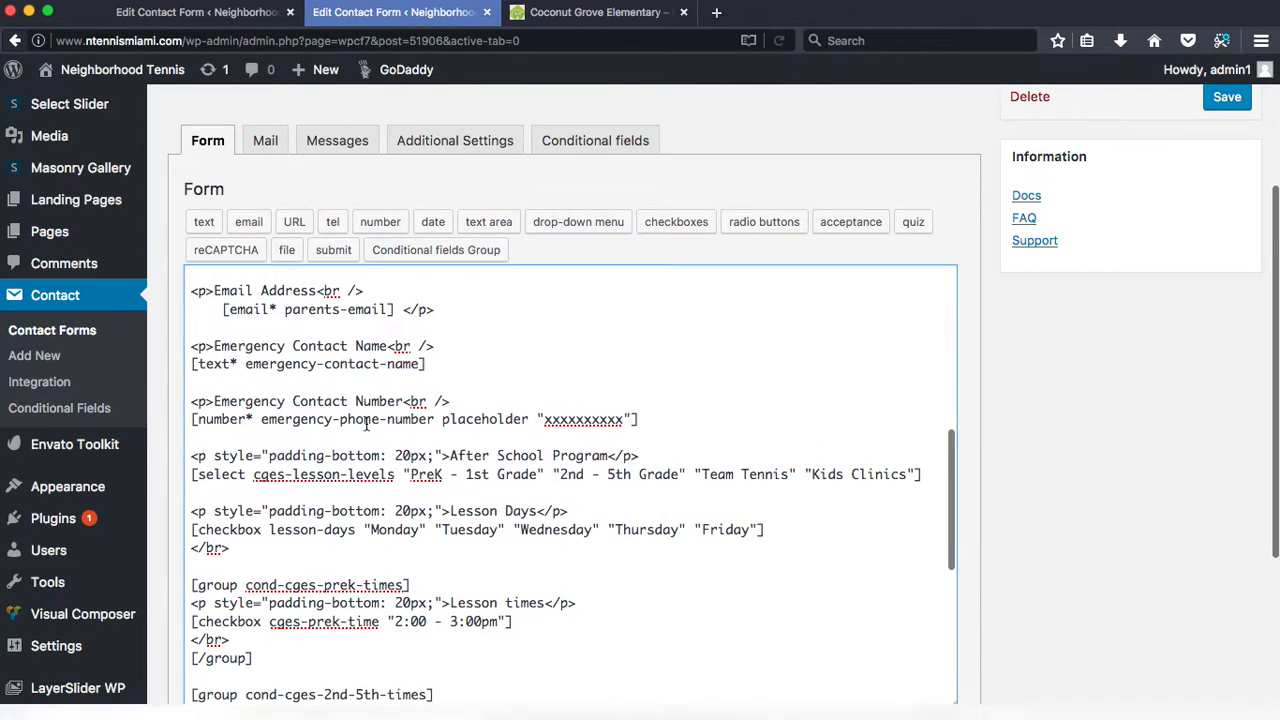
{"action": "key", "text": "ctrl+f"}
{"action": "type", "text": "times"}
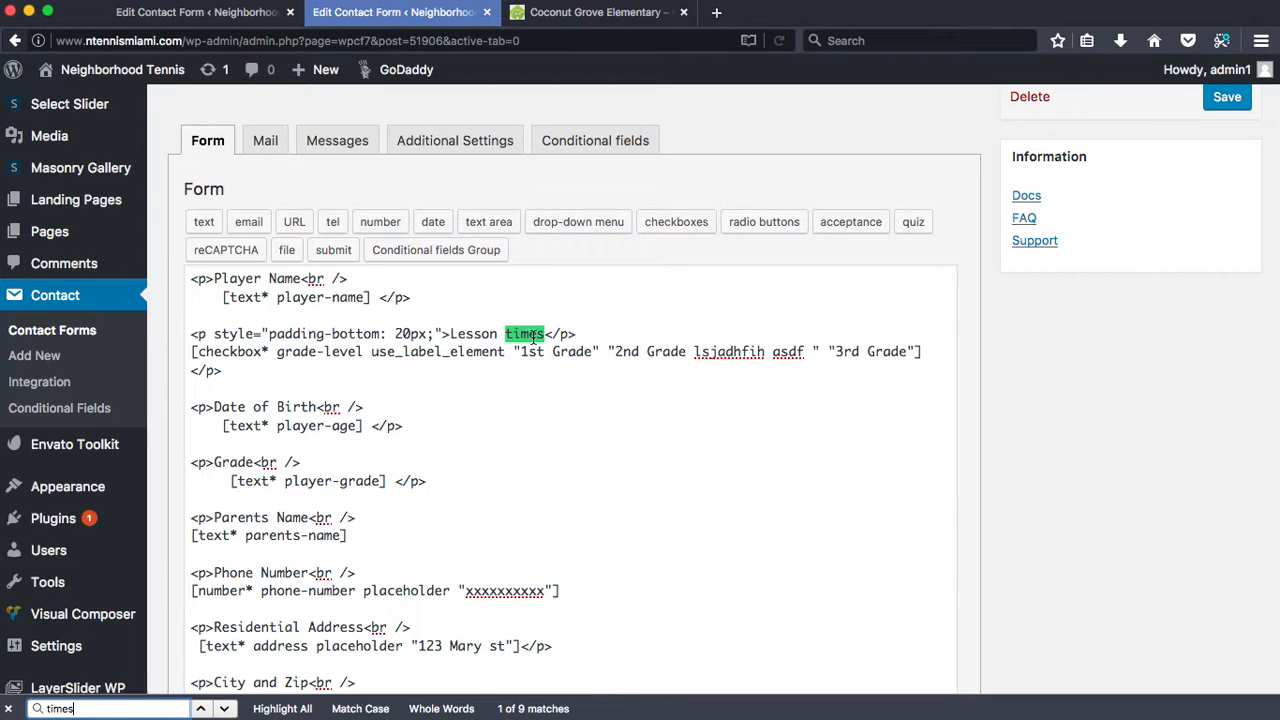
{"action": "key", "text": "Return"}
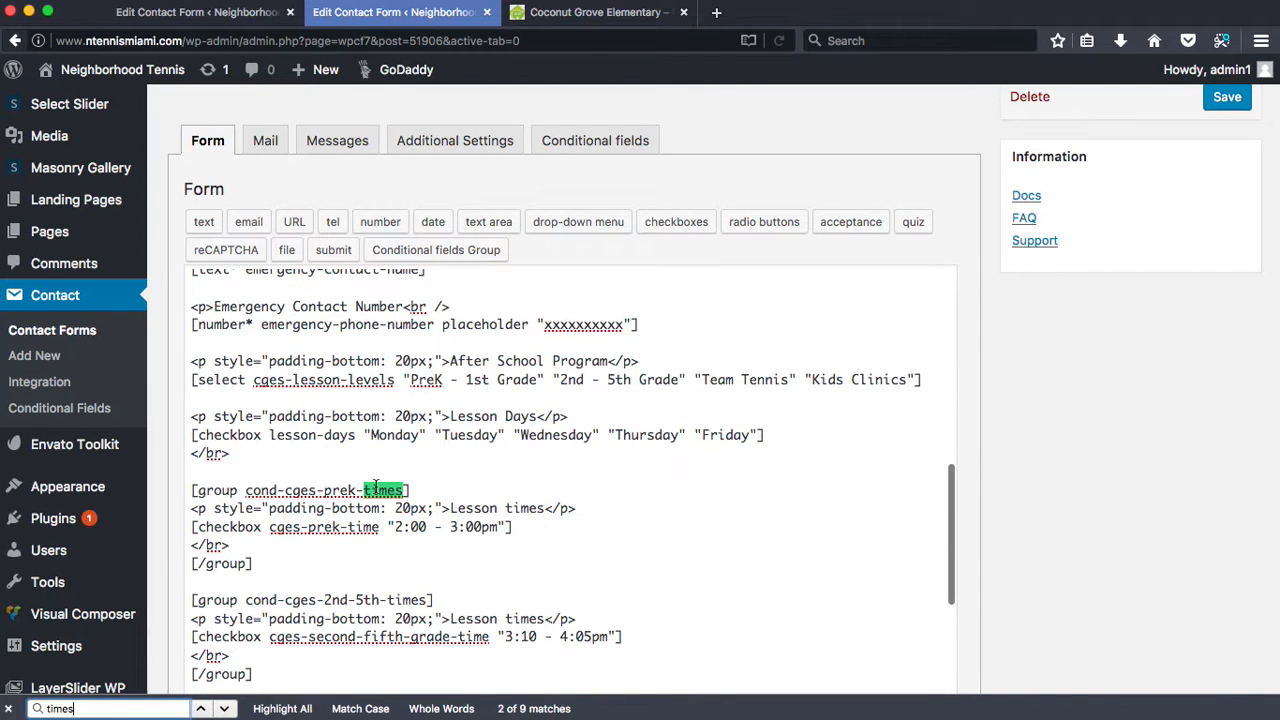
Capitalize the label in the cond-cges-prek-times group of the form code so it reads "Lesson Times"
{"action": "key", "text": "Return"}
{"action": "key", "text": "Return"}
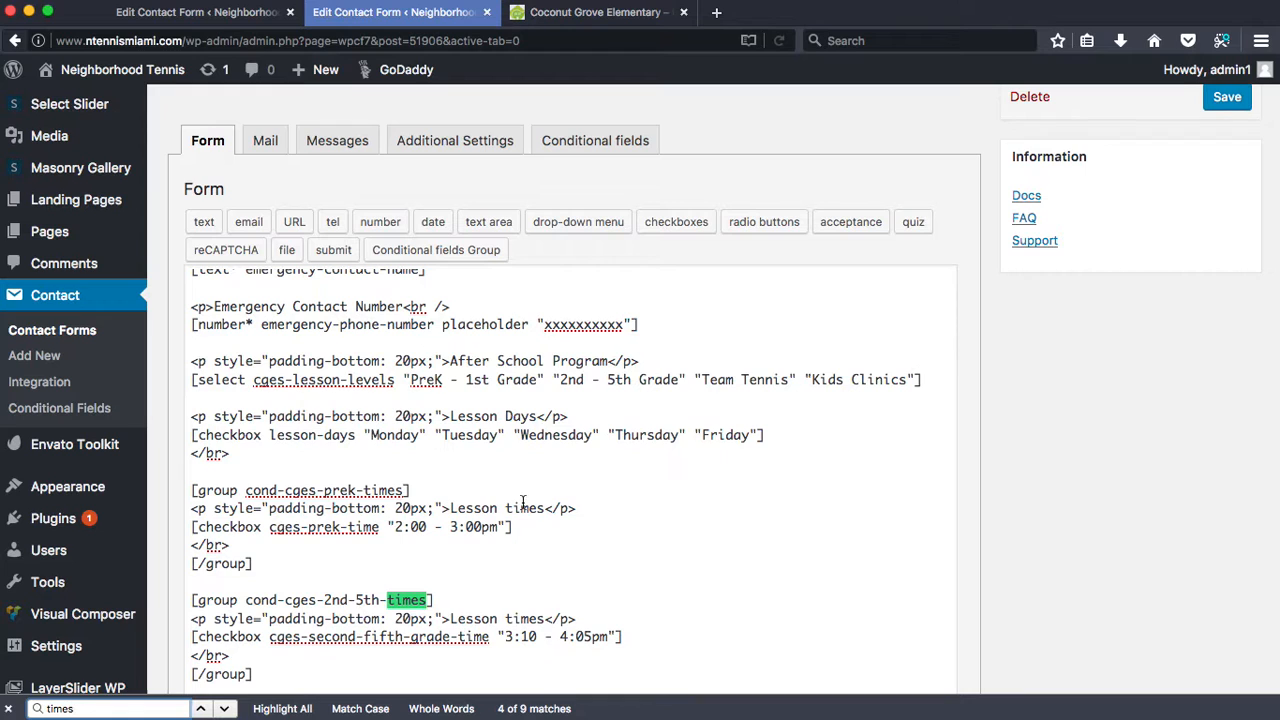
{"action": "left_click", "coordinate": [508, 507]}
{"action": "key", "text": "Delete"}
{"action": "type", "text": "T"}
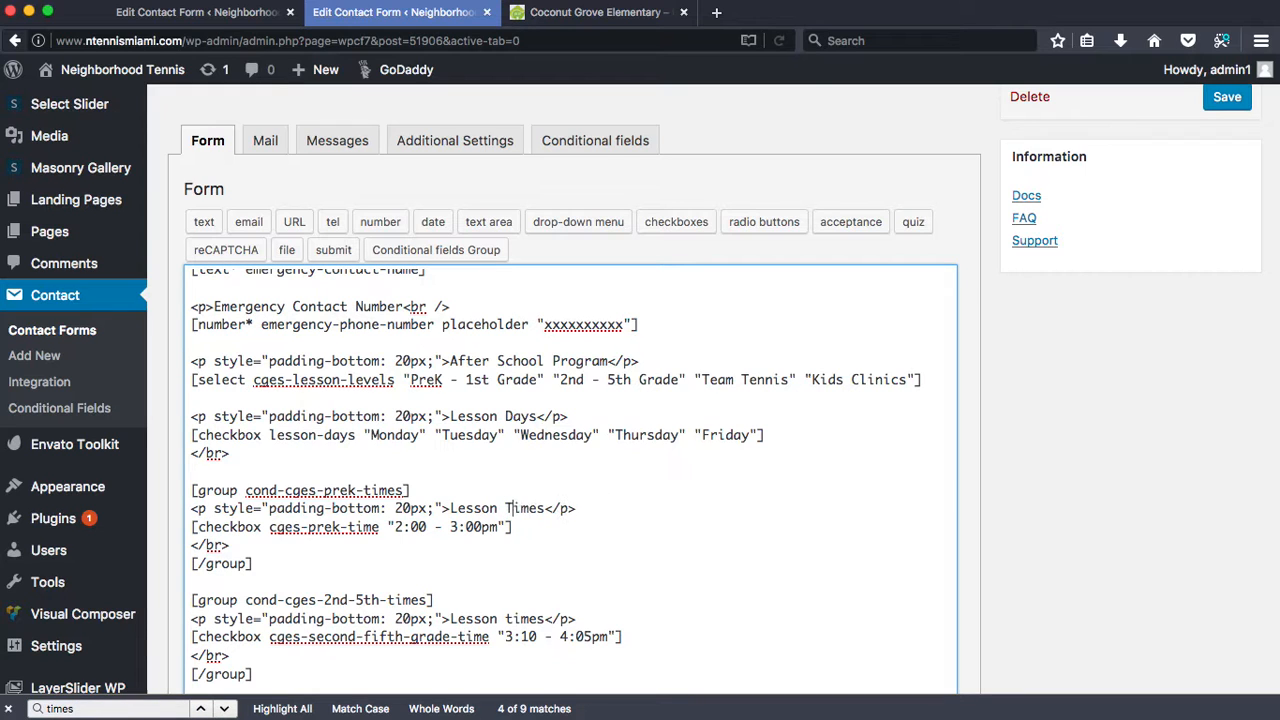
Replace the "Lesson times" label text above the grade-level checkbox tag with "Grade Level"
{"action": "scroll", "coordinate": [545, 478], "scroll_direction": "up", "scroll_amount": 10}
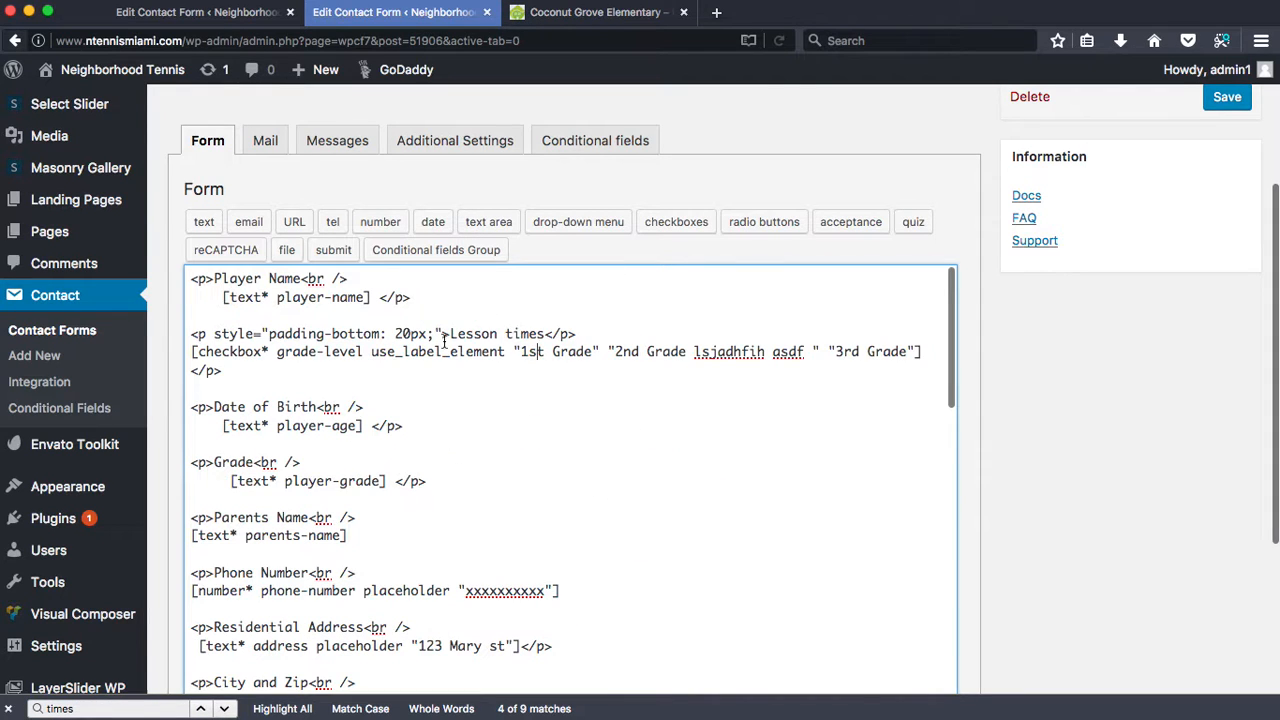
{"action": "left_click", "coordinate": [503, 333]}
{"action": "left_click_drag", "start_coordinate": [452, 333], "coordinate": [562, 334]}
{"action": "type", "text": "G"}
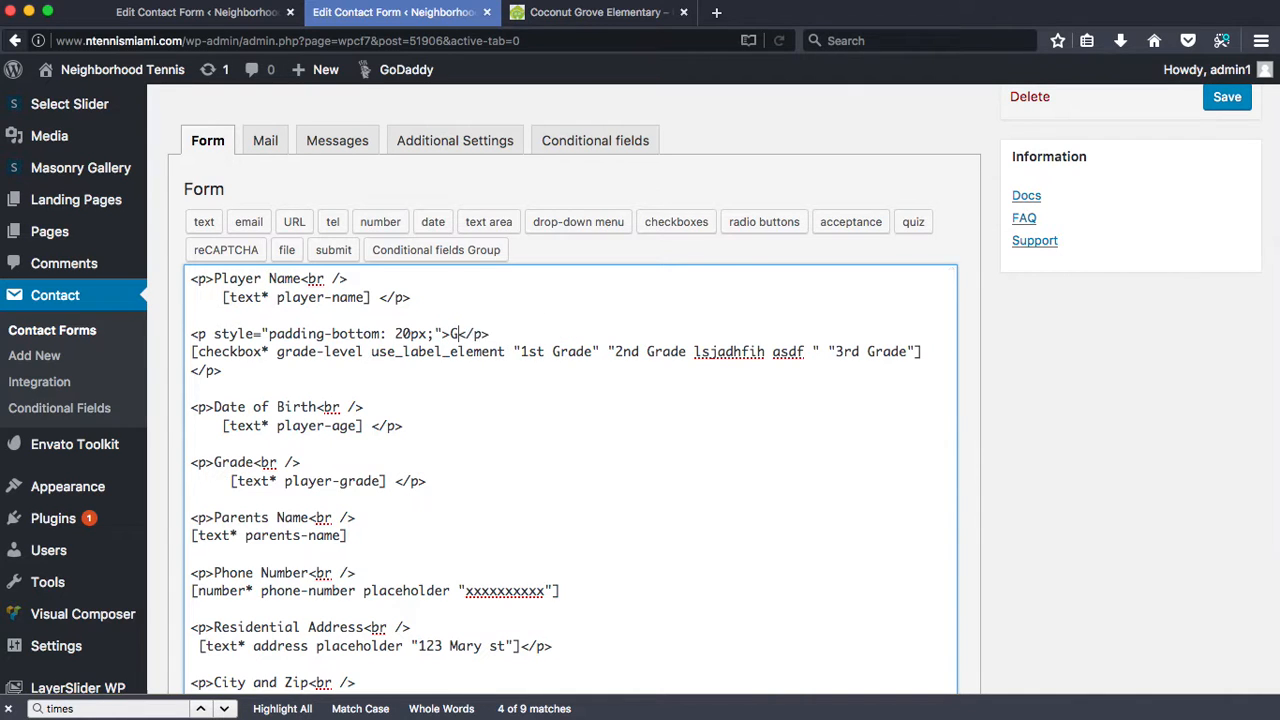
{"action": "type", "text": "rade Level"}
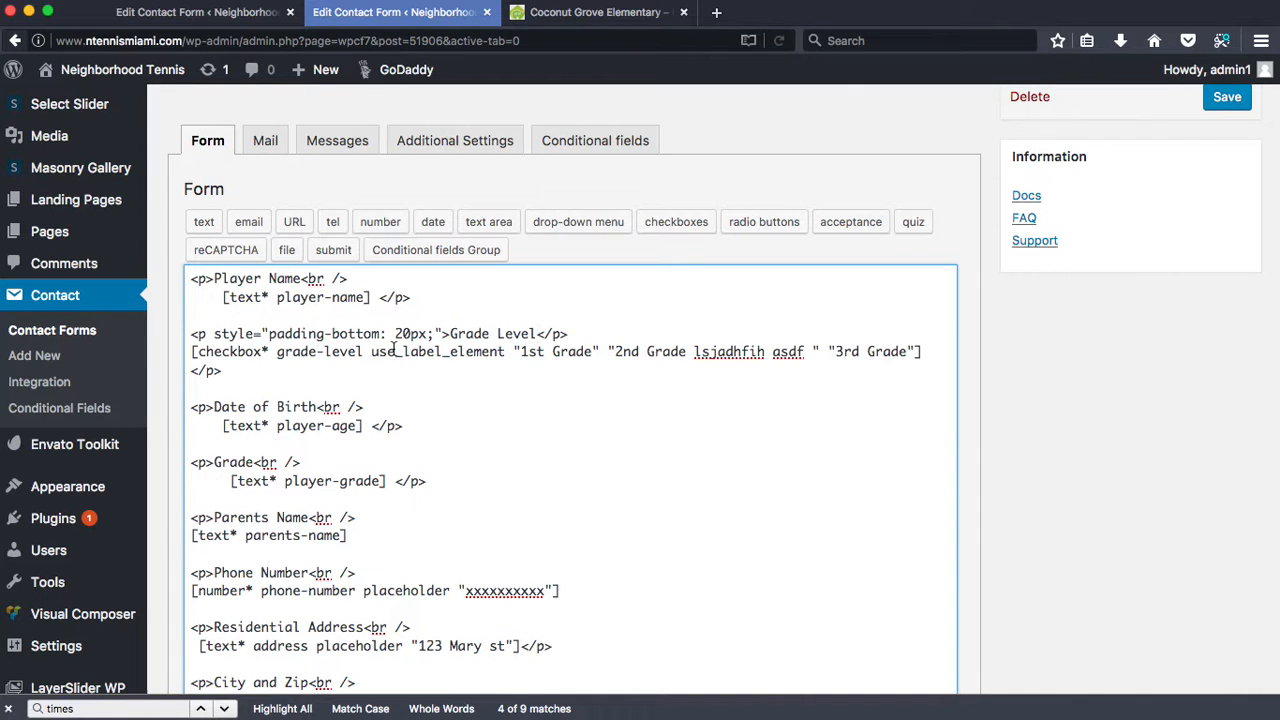
{"action": "left_click_drag", "start_coordinate": [268, 333], "coordinate": [522, 333]}
{"action": "left_click", "coordinate": [292, 383]}
Try to paste the </br> tag from the cond-kids-clinic-times group at the Date of Birth label, and undo the pastes
{"action": "scroll", "coordinate": [385, 551], "scroll_direction": "down", "scroll_amount": 1}
{"action": "scroll", "coordinate": [385, 551], "scroll_direction": "down", "scroll_amount": 15}
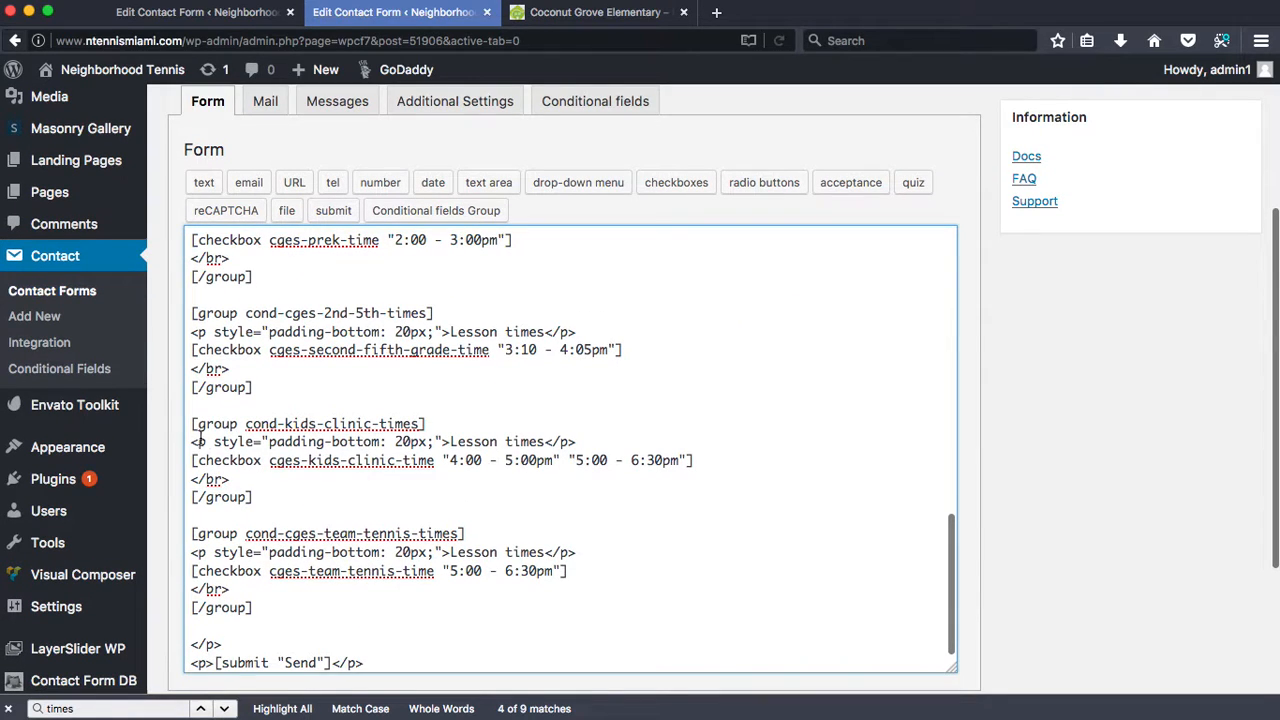
{"action": "left_click_drag", "start_coordinate": [199, 440], "coordinate": [589, 441]}
{"action": "left_click", "coordinate": [589, 441]}
{"action": "left_click_drag", "start_coordinate": [231, 481], "coordinate": [189, 477]}
{"action": "key", "text": "super+c"}
{"action": "scroll", "coordinate": [406, 367], "scroll_direction": "up", "scroll_amount": 15}
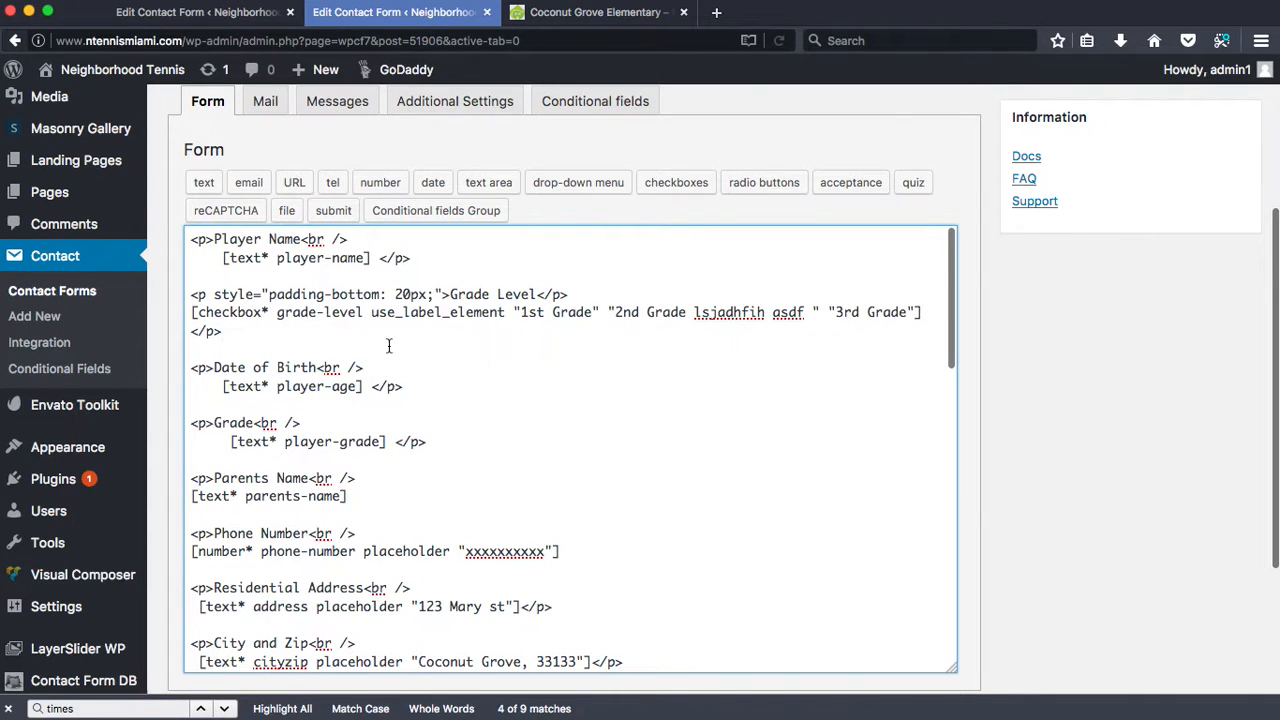
{"action": "key", "text": "super+v"}
{"action": "left_click", "coordinate": [364, 367]}
{"action": "key", "text": "super+z"}
{"action": "left_click_drag", "start_coordinate": [315, 367], "coordinate": [385, 366]}
{"action": "left_click", "coordinate": [385, 366]}
{"action": "key", "text": "super+v"}
{"action": "key", "text": "super+z"}
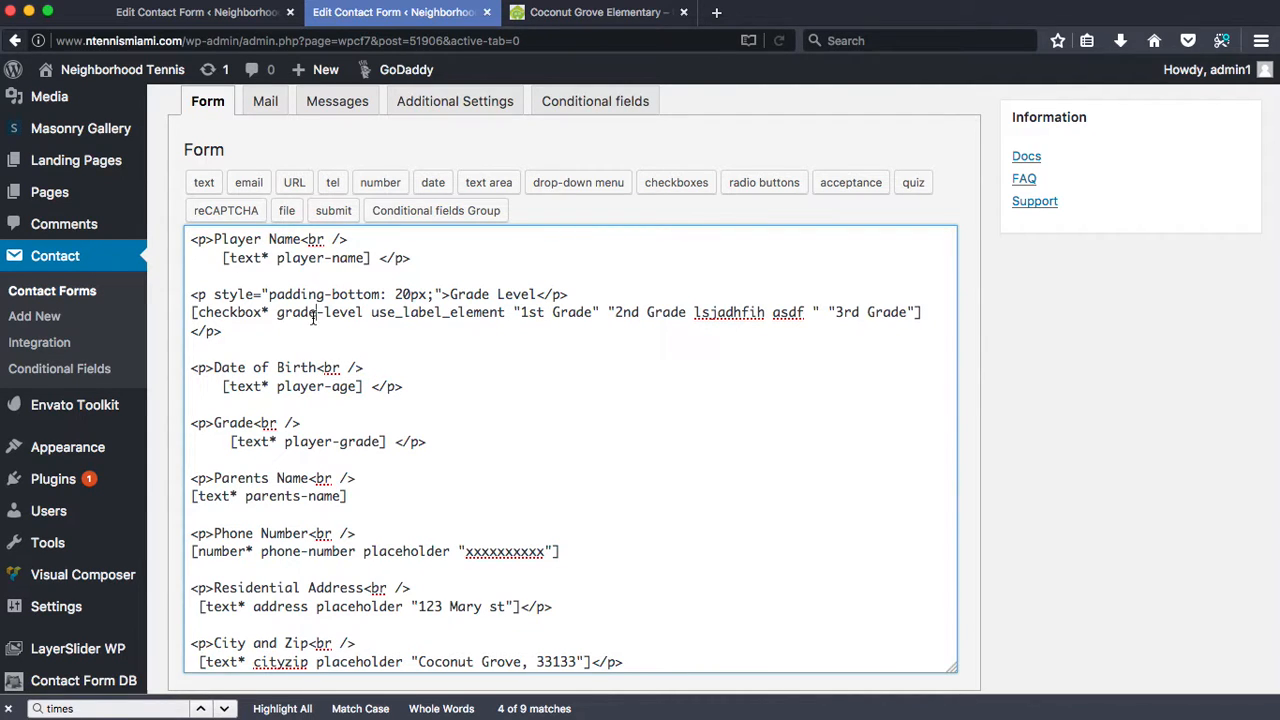
{"action": "left_click_drag", "start_coordinate": [368, 371], "coordinate": [315, 371]}
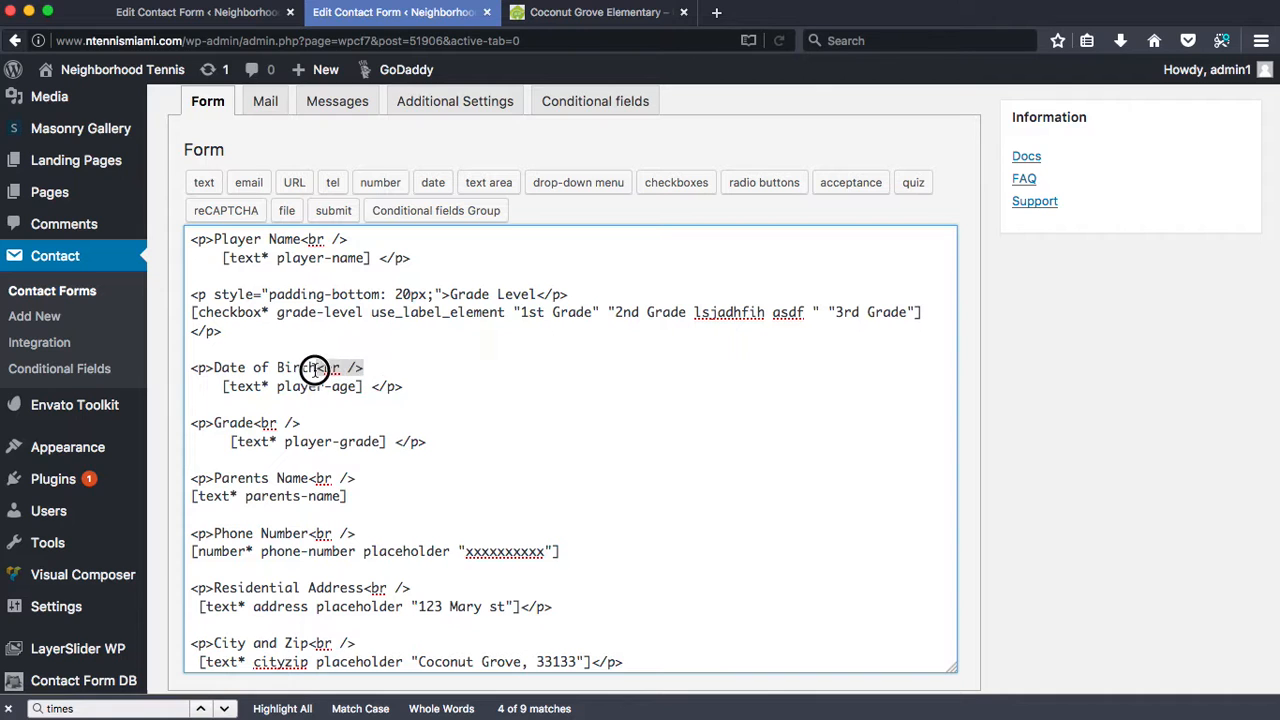
{"action": "left_click", "coordinate": [272, 331]}
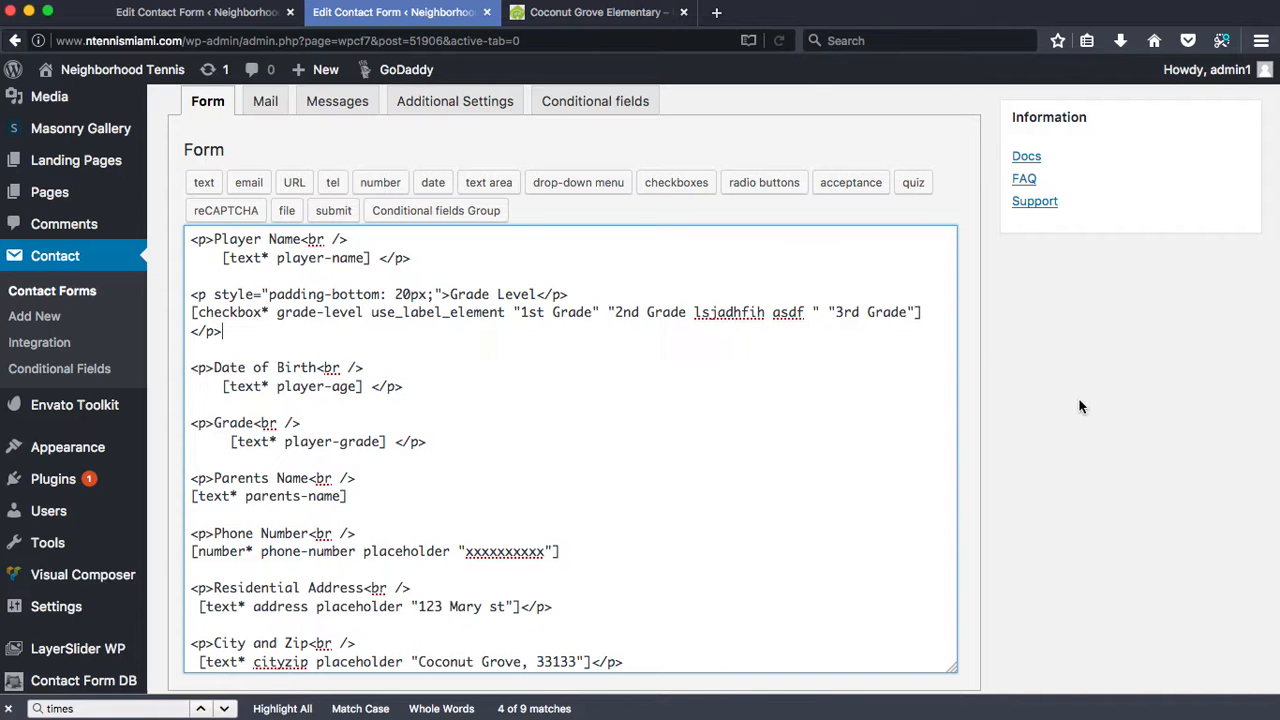
Save the contact form and check the Grade Level row on the reloaded Coconut Grove Elementary page
{"action": "scroll", "coordinate": [987, 340], "scroll_direction": "up", "scroll_amount": 5}
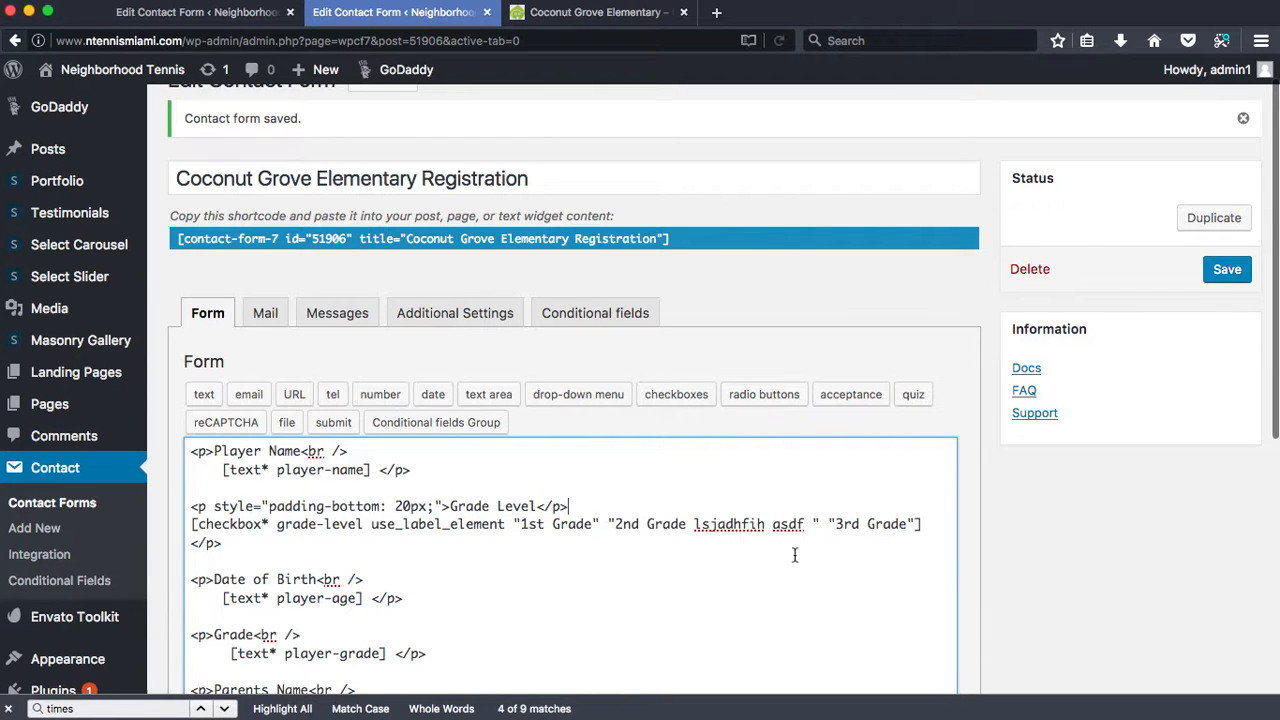
{"action": "left_click", "coordinate": [1229, 272]}
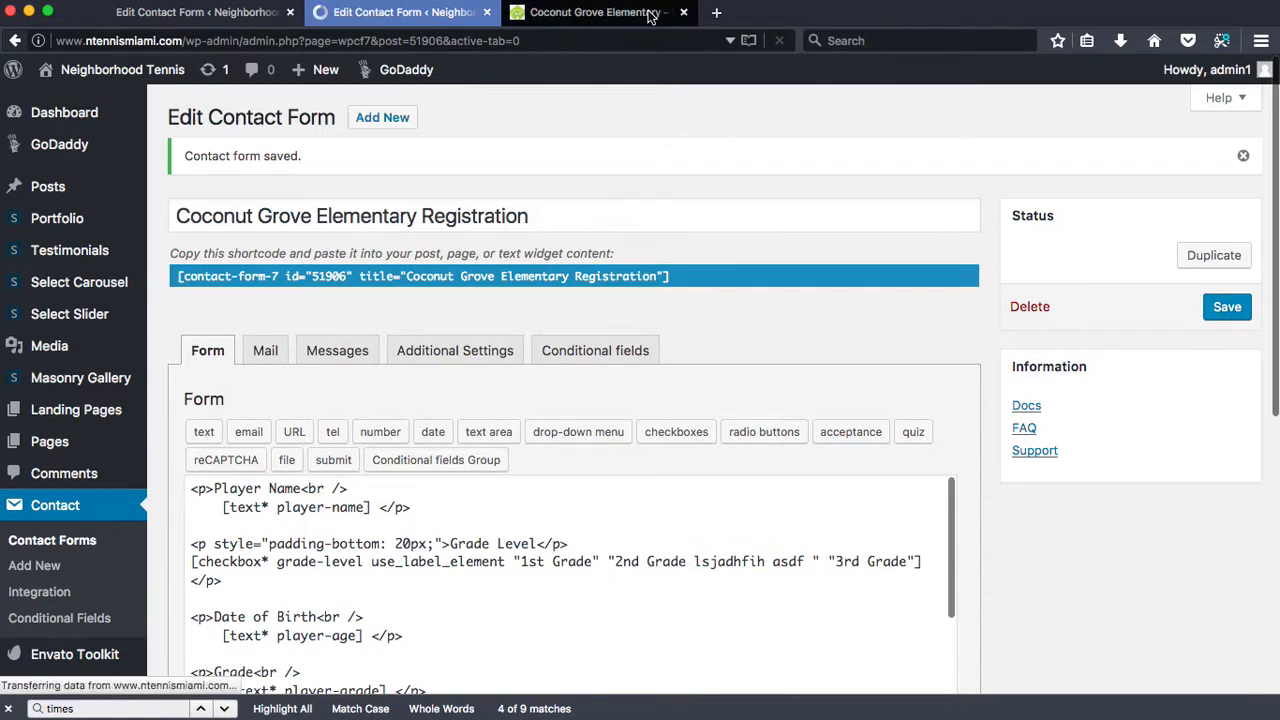
{"action": "left_click", "coordinate": [650, 14]}
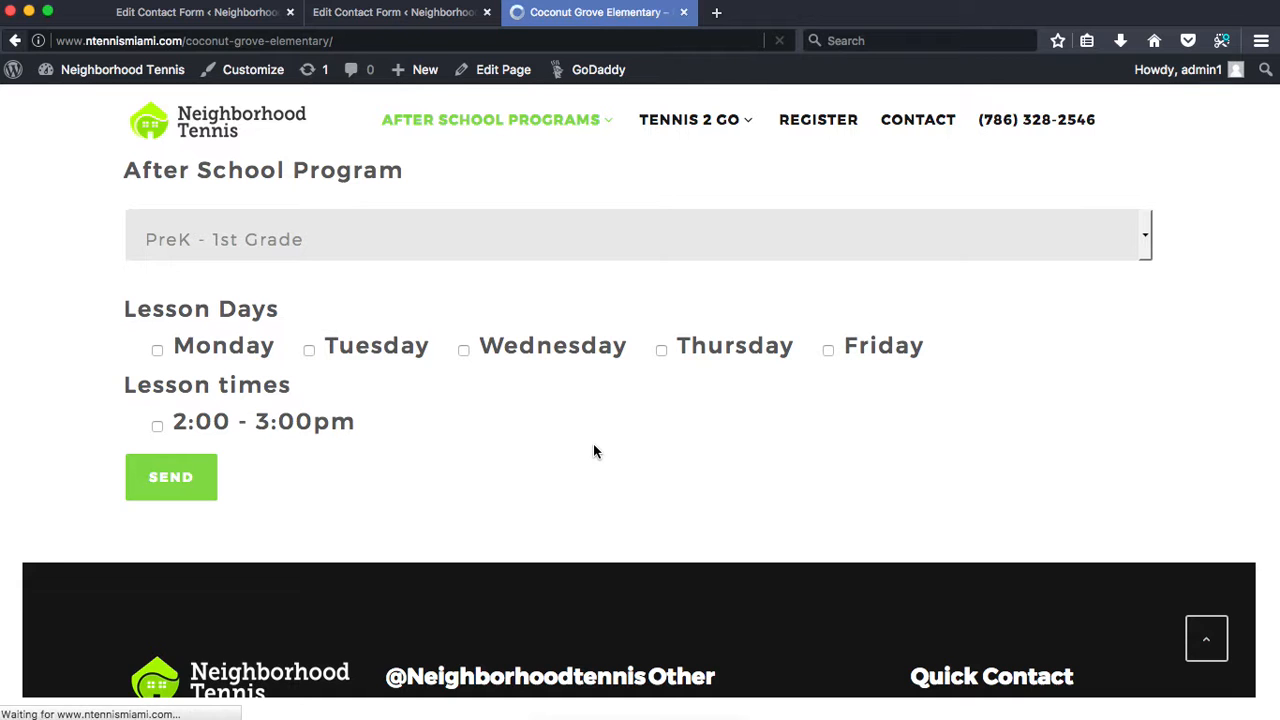
{"action": "scroll", "coordinate": [572, 448], "scroll_direction": "down", "scroll_amount": 15}
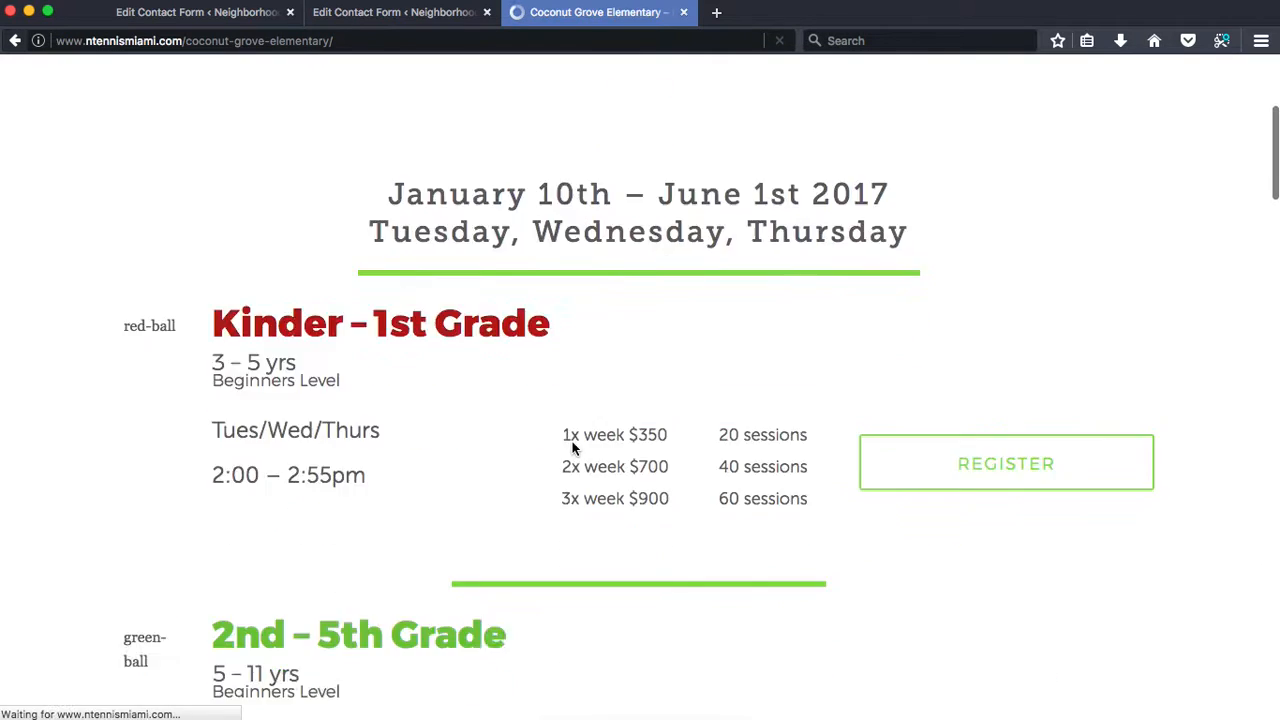
{"action": "scroll", "coordinate": [572, 448], "scroll_direction": "down", "scroll_amount": 5}
{"action": "scroll", "coordinate": [572, 448], "scroll_direction": "up", "scroll_amount": 2}
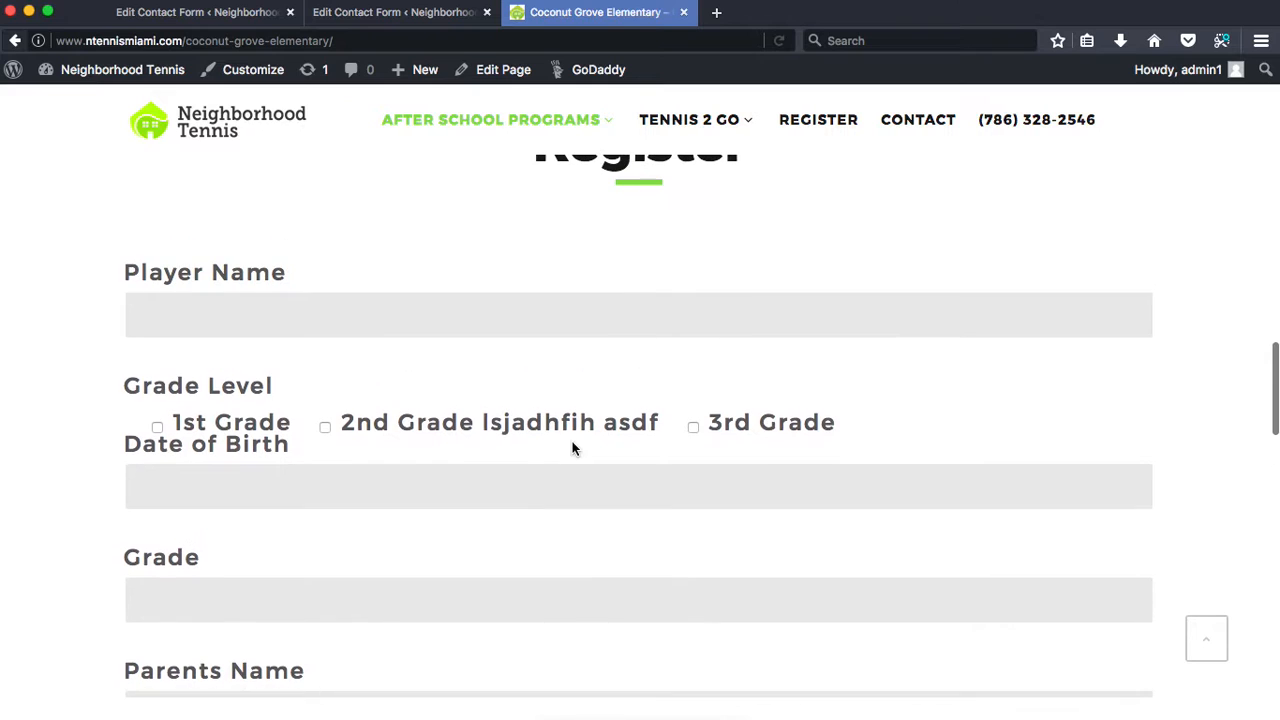
Add the </br> tag used in the cond-cges-team-tennis-times group on the line between the Grade Level block and Date of Birth
{"action": "left_click", "coordinate": [367, 13]}
{"action": "scroll", "coordinate": [487, 562], "scroll_direction": "down", "scroll_amount": 10}
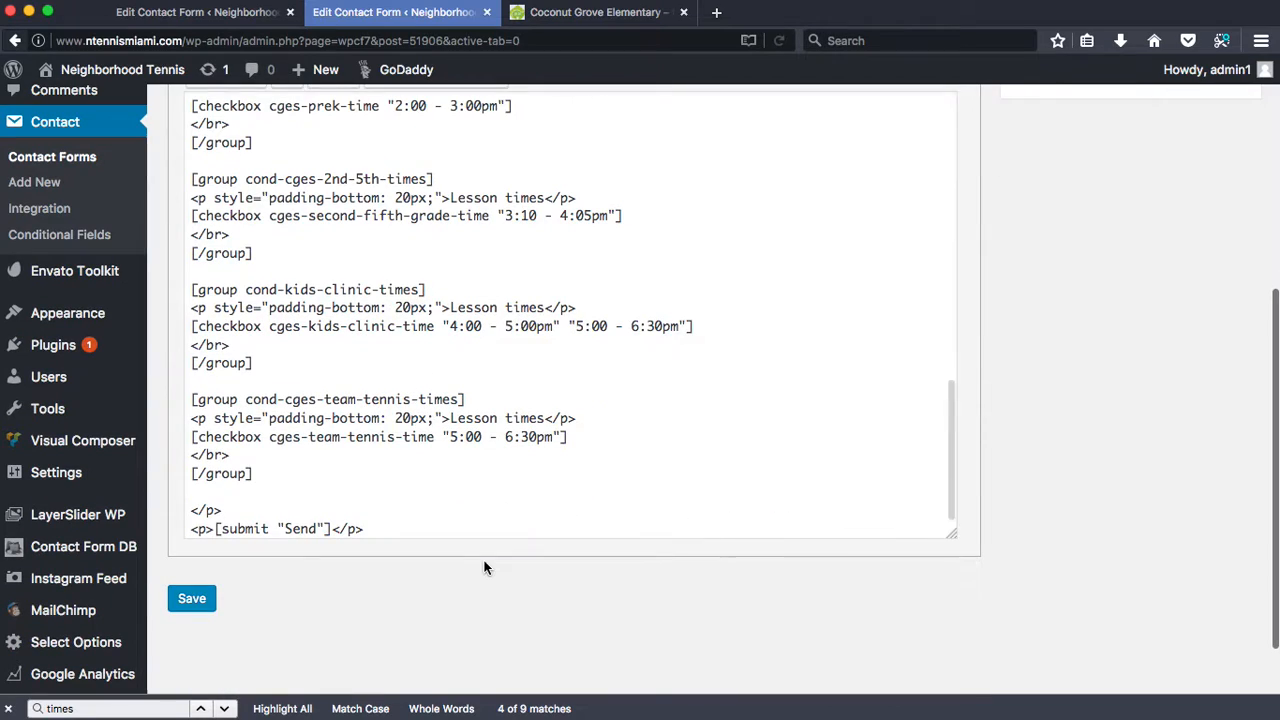
{"action": "left_click_drag", "start_coordinate": [231, 455], "coordinate": [186, 455]}
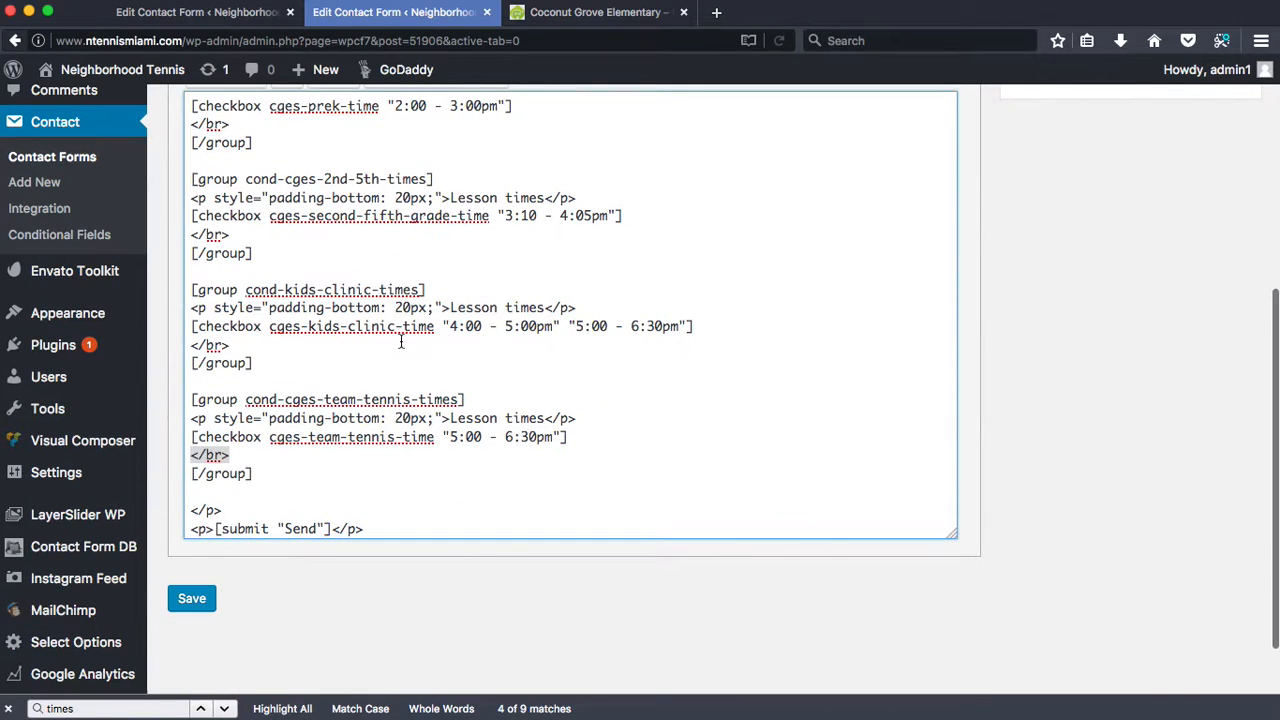
{"action": "scroll", "coordinate": [400, 342], "scroll_direction": "up", "scroll_amount": 15}
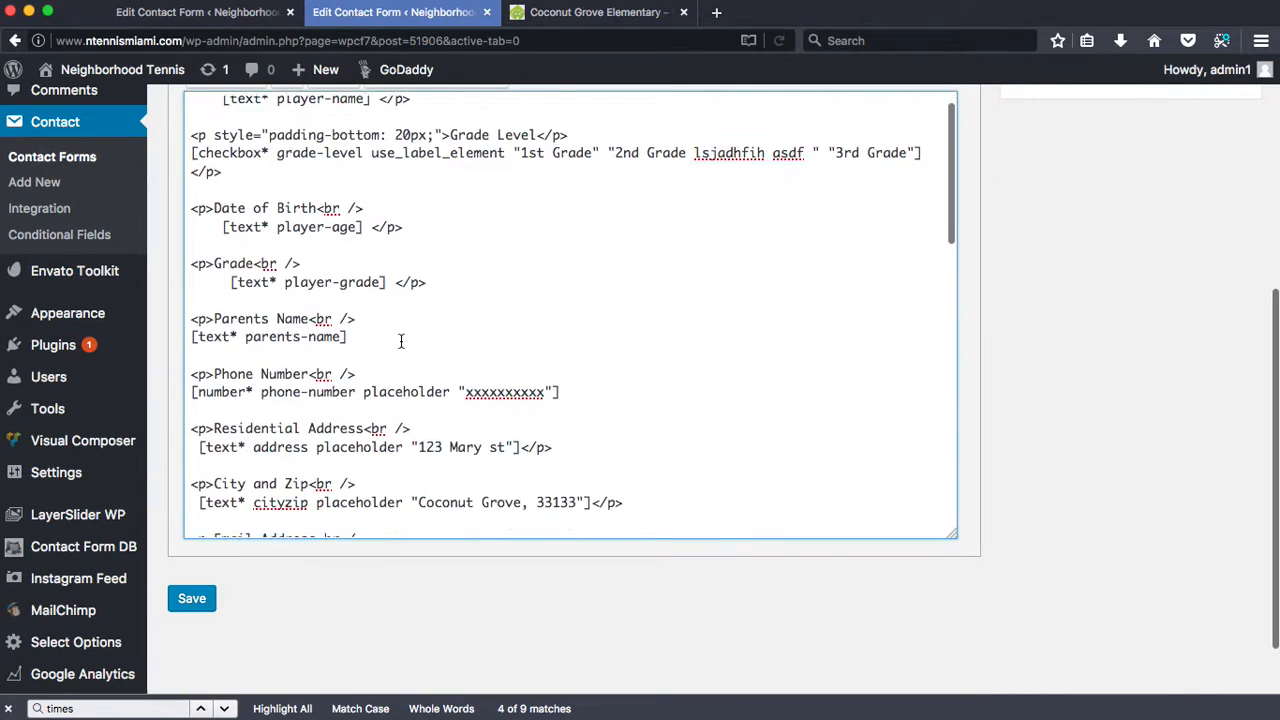
{"action": "scroll", "coordinate": [400, 342], "scroll_direction": "up", "scroll_amount": 1}
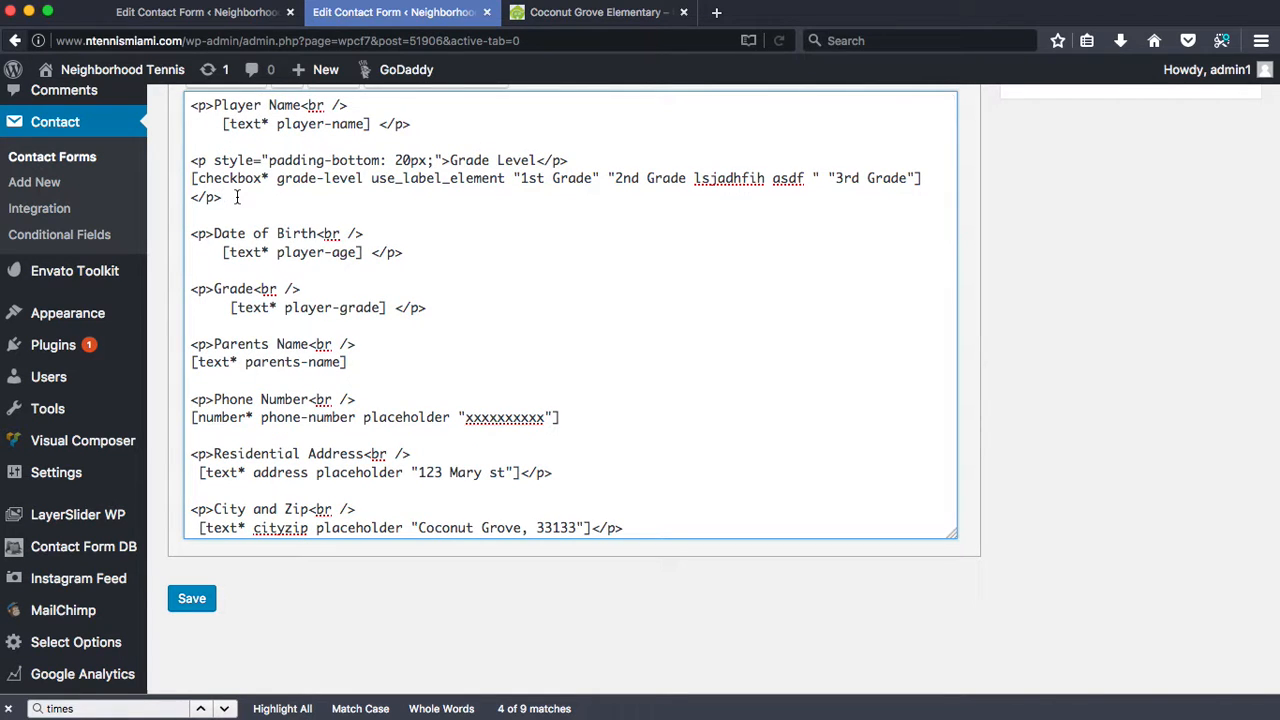
{"action": "type", "text": "</br>"}
Save the form, reload the live page and inspect the spacing between the Grade Level checkboxes and Date of Birth
{"action": "left_click", "coordinate": [193, 598]}
{"action": "left_click", "coordinate": [597, 12]}
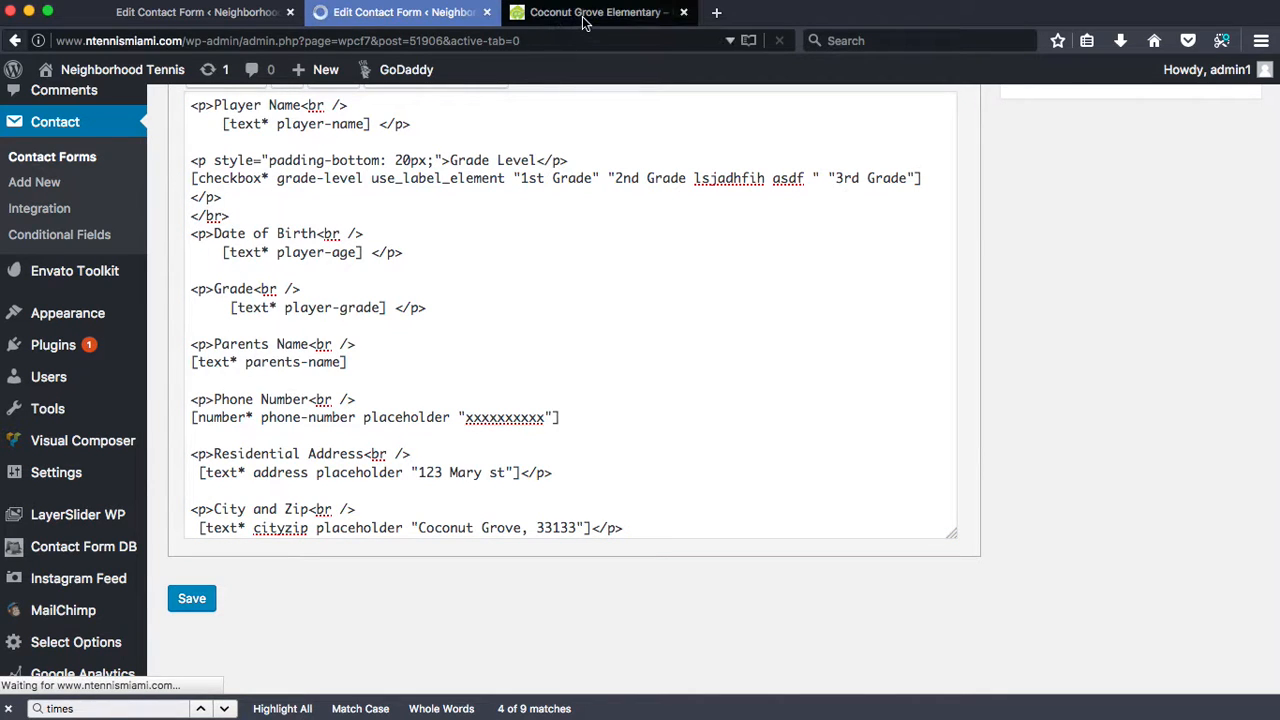
{"action": "key", "text": "super+r"}
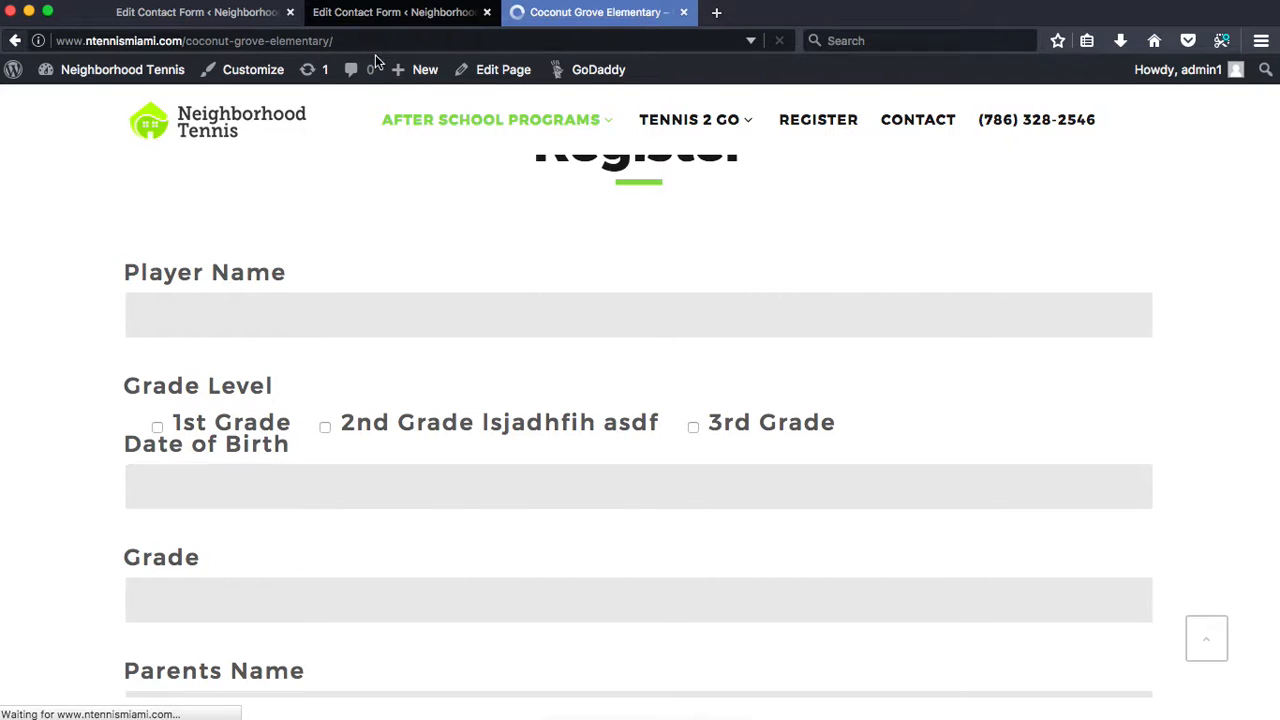
{"action": "scroll", "coordinate": [403, 494], "scroll_direction": "down", "scroll_amount": 15}
{"action": "scroll", "coordinate": [434, 559], "scroll_direction": "up", "scroll_amount": 5}
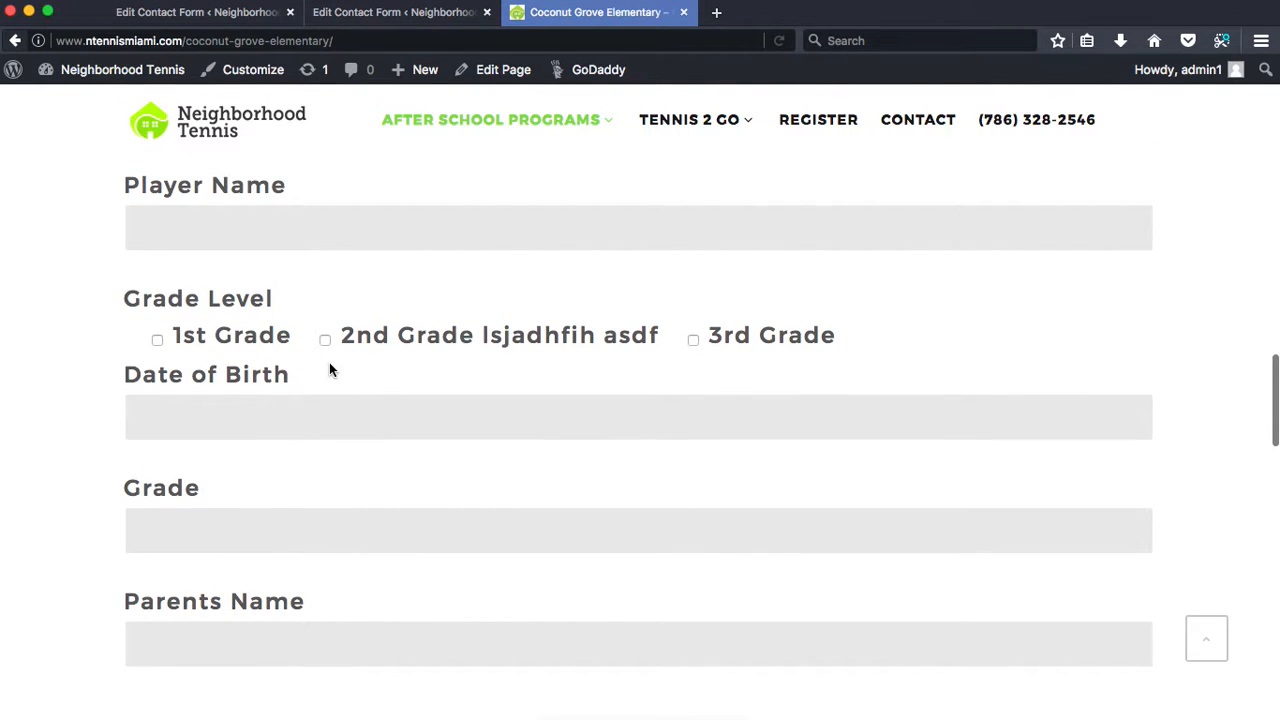
{"action": "left_click_drag", "start_coordinate": [301, 383], "coordinate": [142, 316]}
{"action": "left_click", "coordinate": [295, 376]}
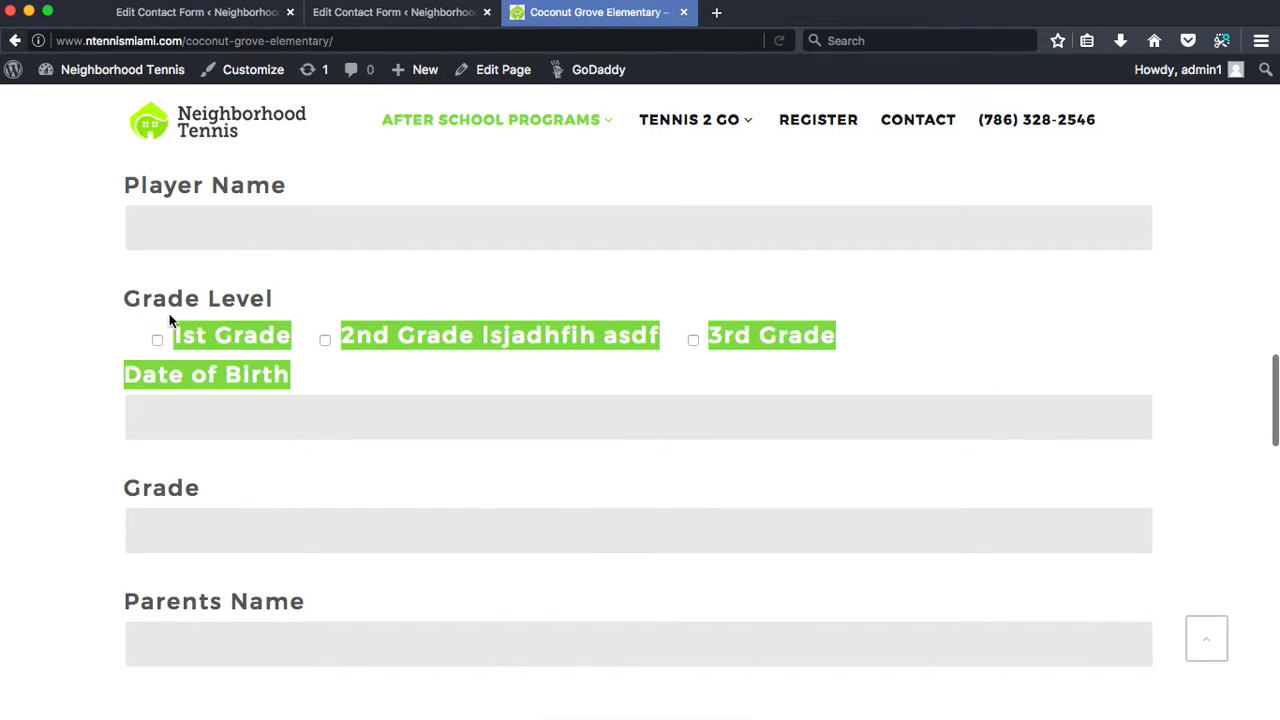
{"action": "left_click", "coordinate": [168, 315]}
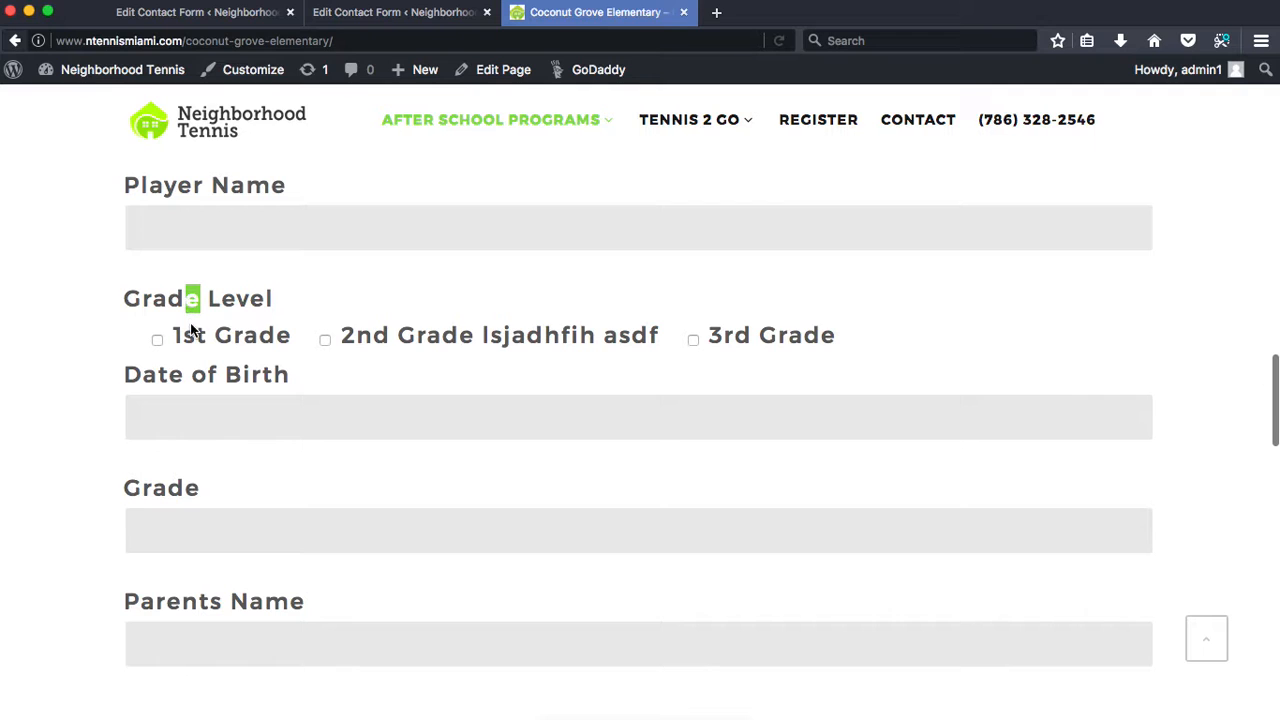
Return to the form editor and review the Grade Level code block, including the </br> line above Date of Birth
{"action": "left_click", "coordinate": [398, 17]}
{"action": "scroll", "coordinate": [460, 560], "scroll_direction": "down", "scroll_amount": 2}
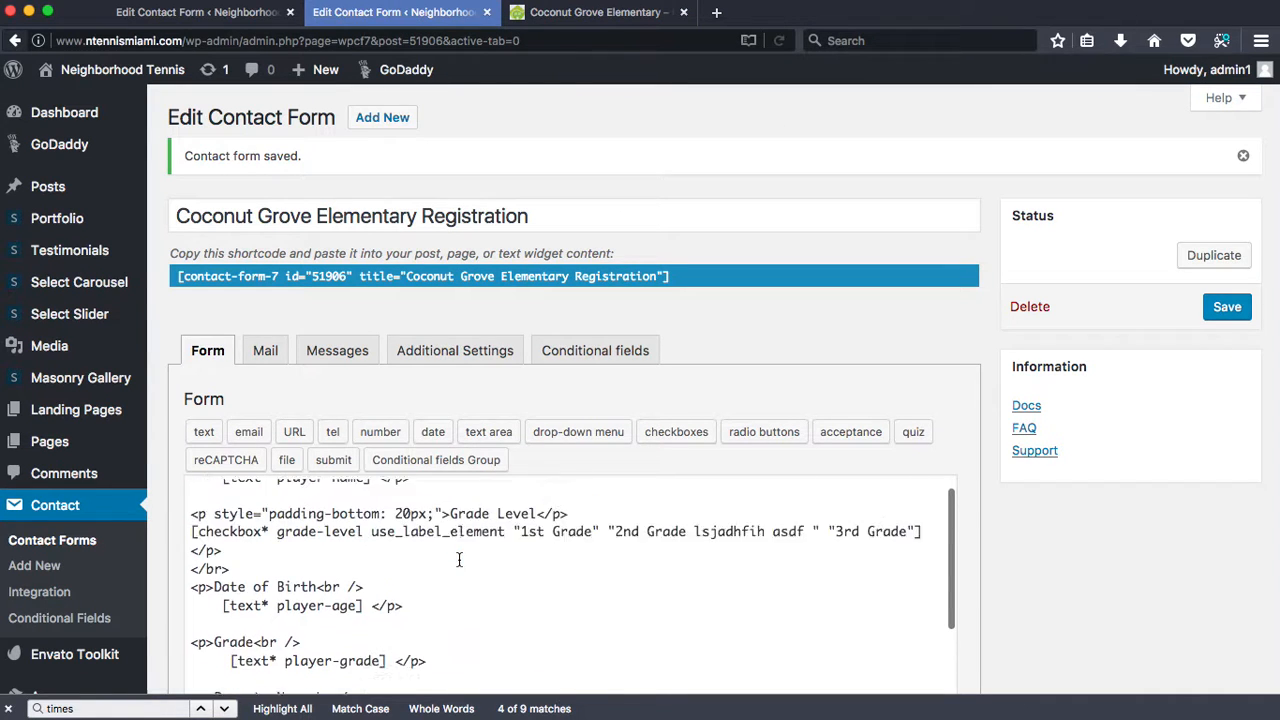
{"action": "scroll", "coordinate": [460, 560], "scroll_direction": "up", "scroll_amount": 2}
{"action": "scroll", "coordinate": [1074, 586], "scroll_direction": "down", "scroll_amount": 2}
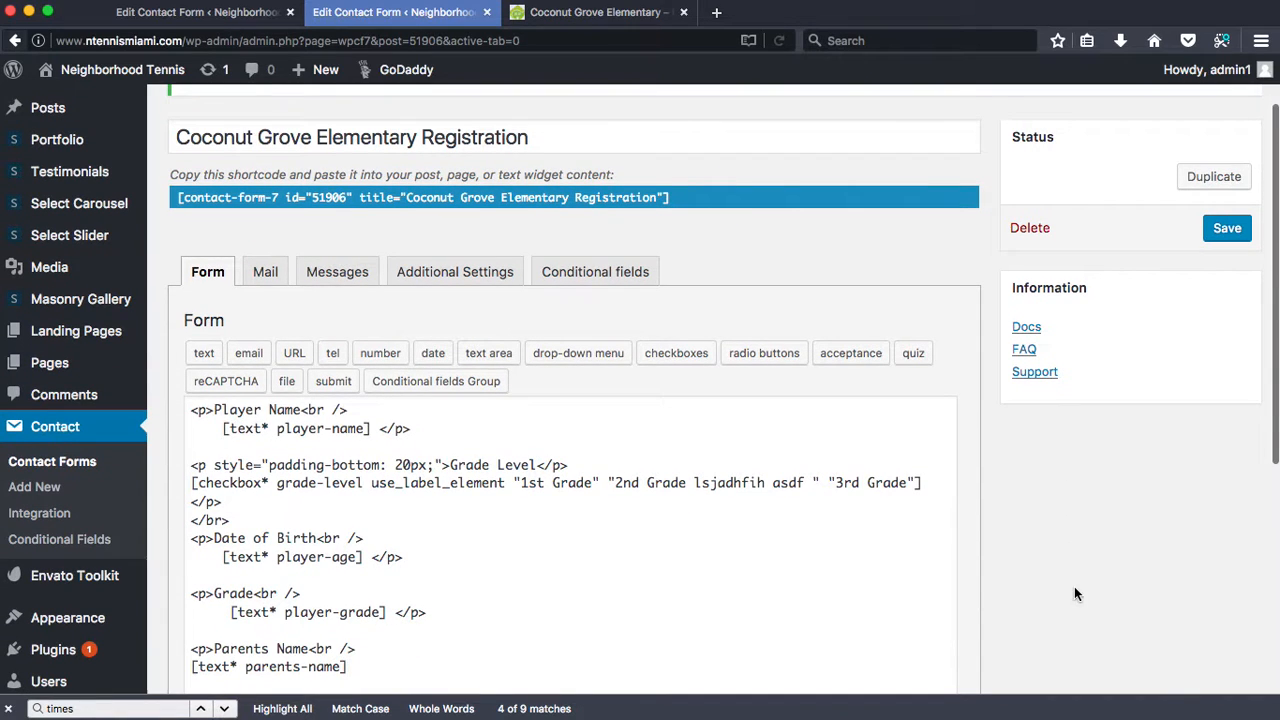
{"action": "scroll", "coordinate": [352, 473], "scroll_direction": "down", "scroll_amount": 2}
{"action": "scroll", "coordinate": [362, 518], "scroll_direction": "up", "scroll_amount": 2}
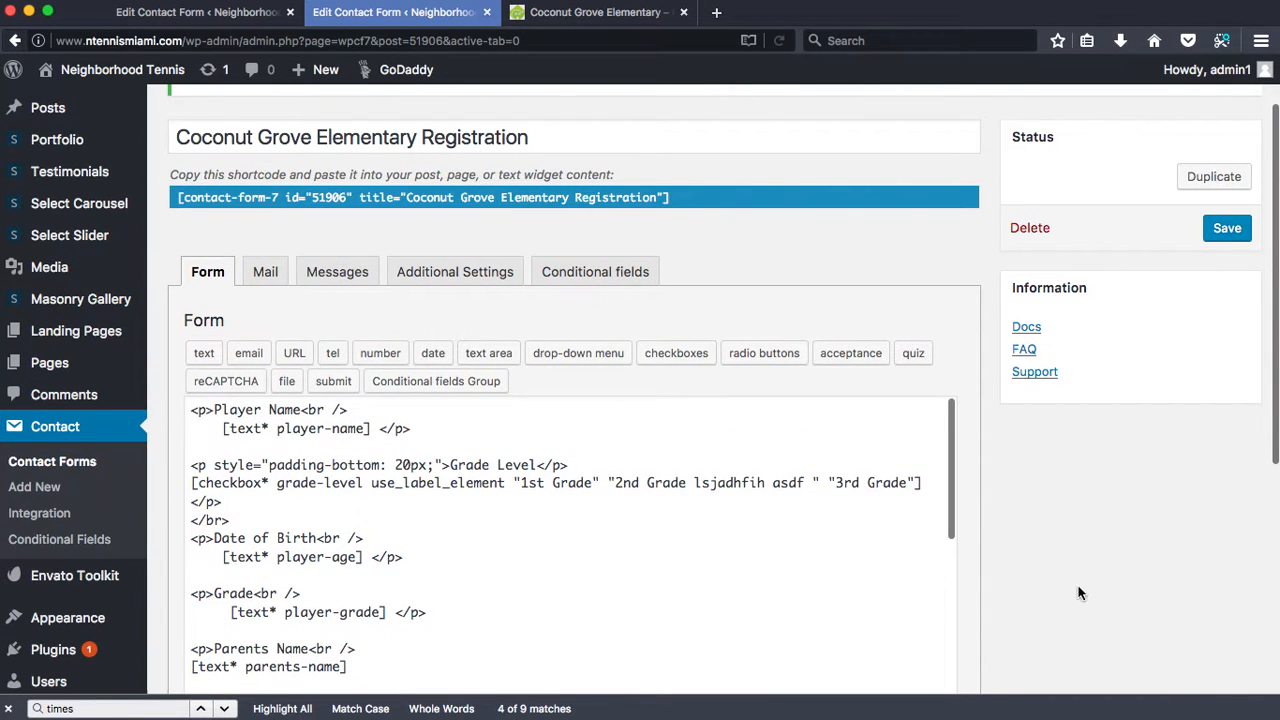
{"action": "scroll", "coordinate": [1040, 578], "scroll_direction": "up", "scroll_amount": 2}
{"action": "scroll", "coordinate": [1134, 632], "scroll_direction": "down", "scroll_amount": 2}
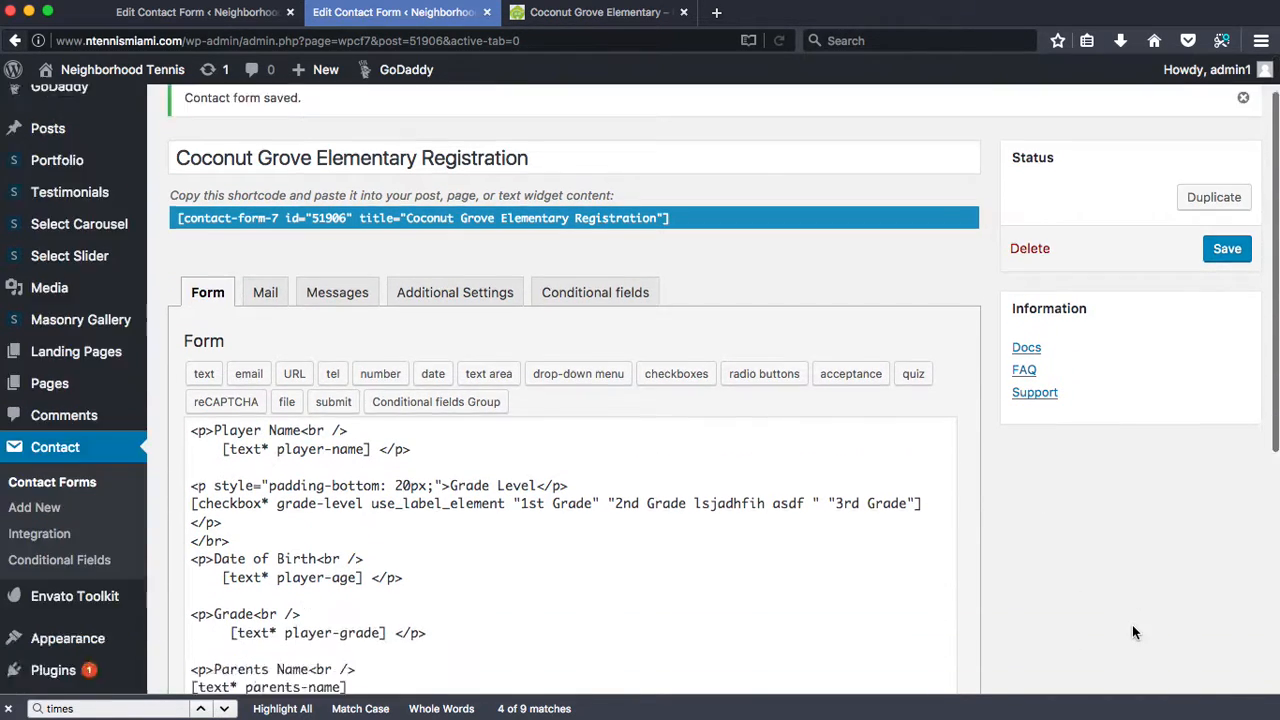
{"action": "scroll", "coordinate": [1132, 631], "scroll_direction": "down", "scroll_amount": 3}
{"action": "left_click", "coordinate": [474, 411]}
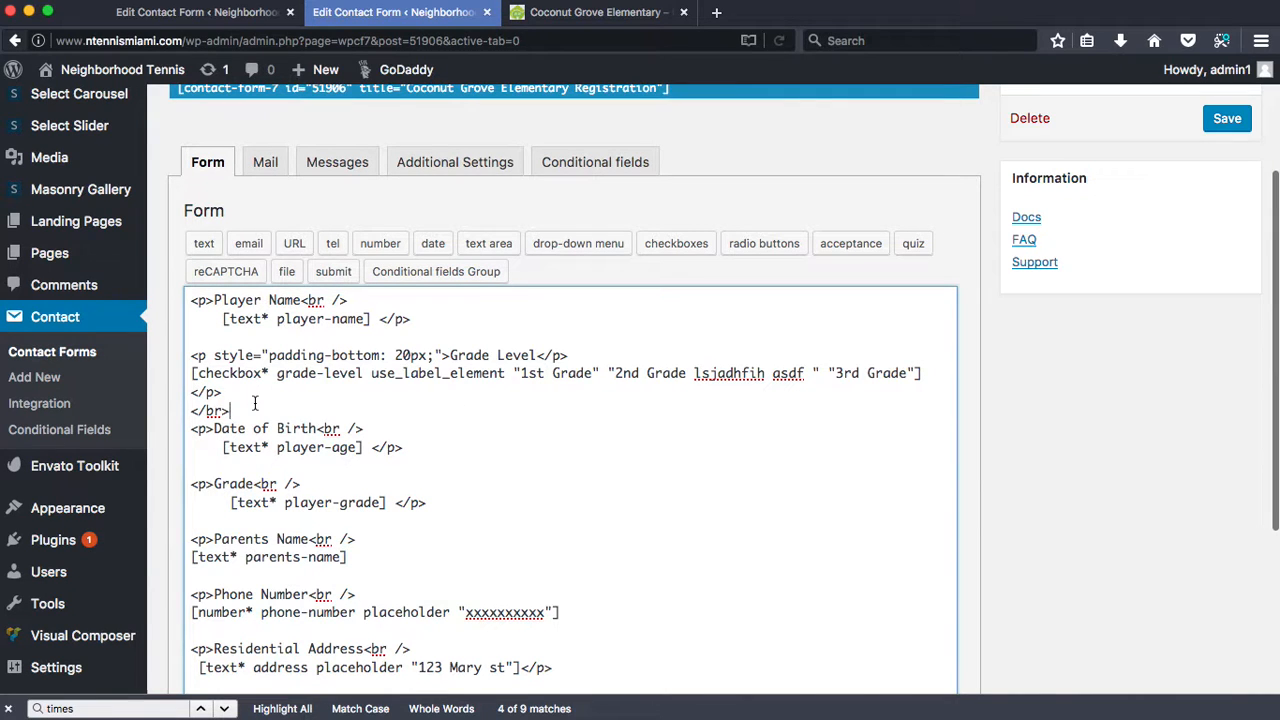
{"action": "left_click", "coordinate": [741, 176]}
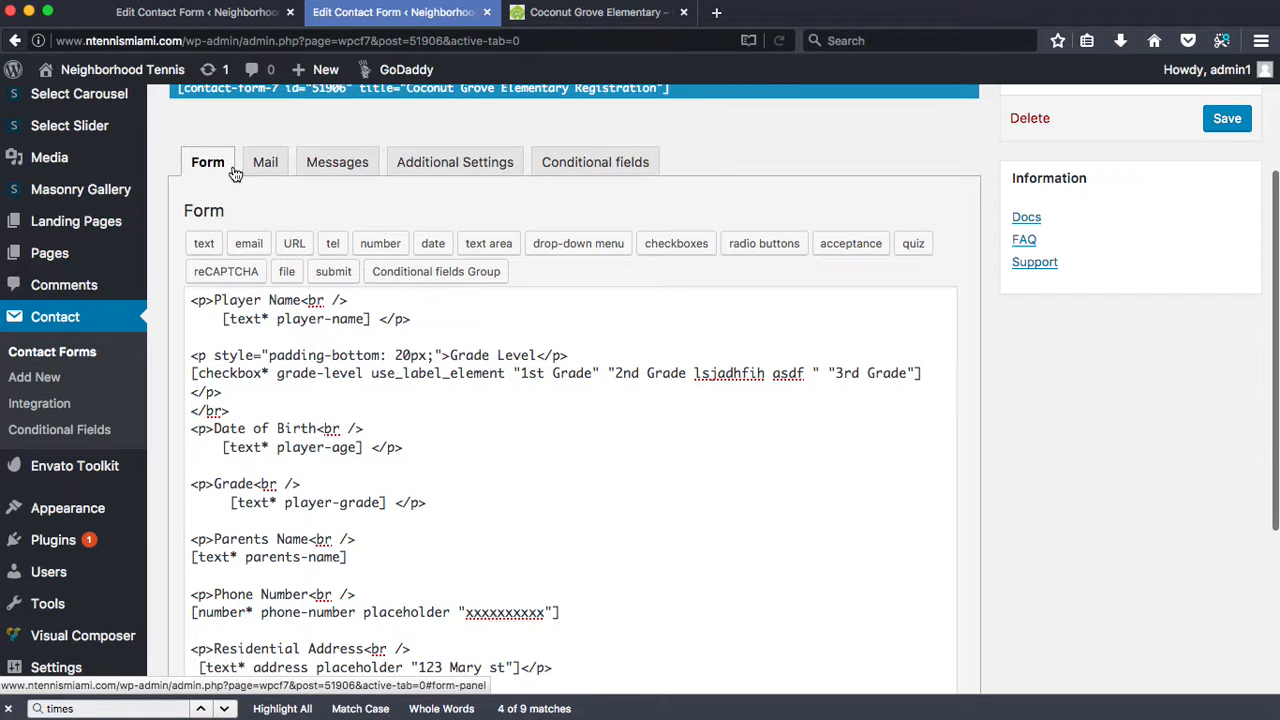
{"action": "left_click", "coordinate": [260, 390]}
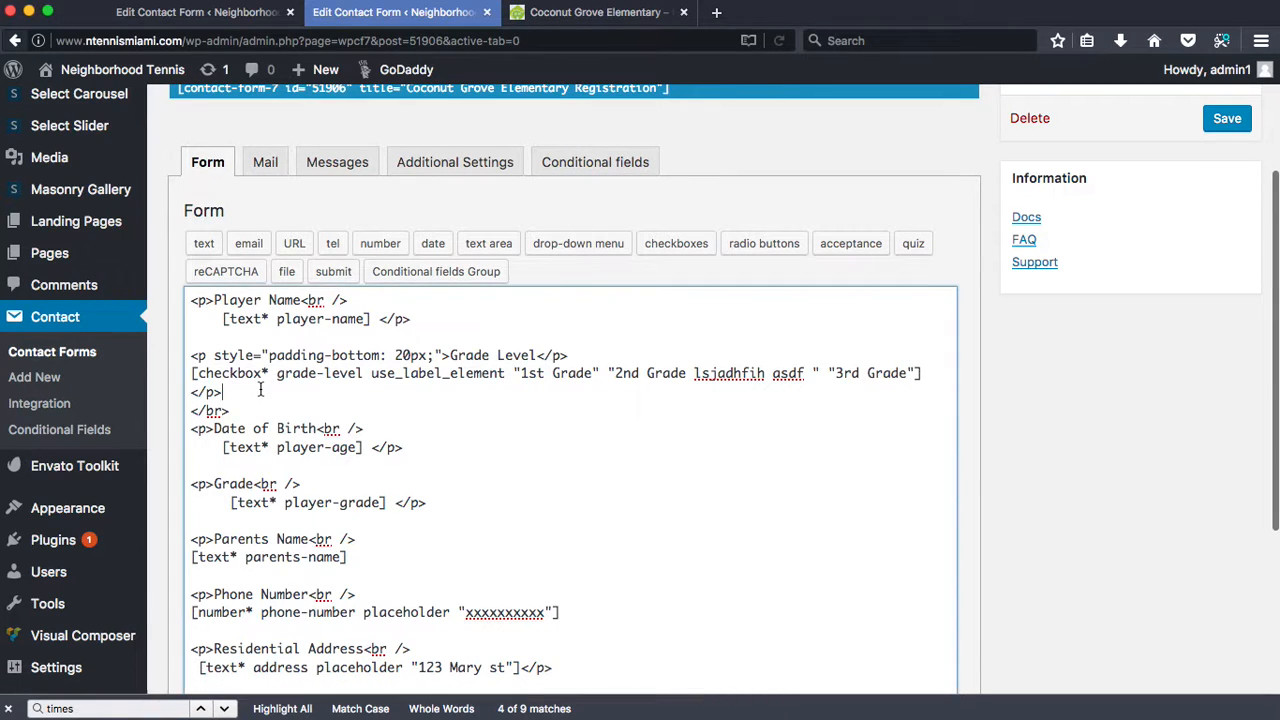
{"action": "left_click", "coordinate": [1080, 517]}
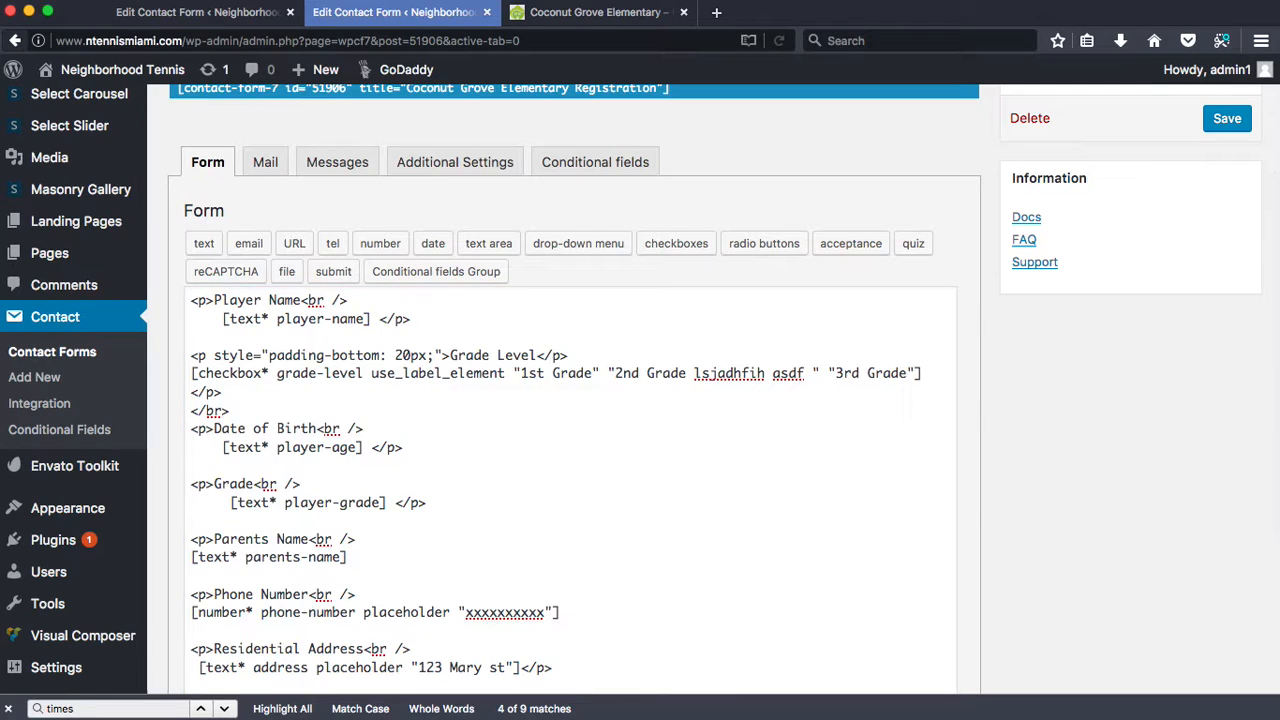